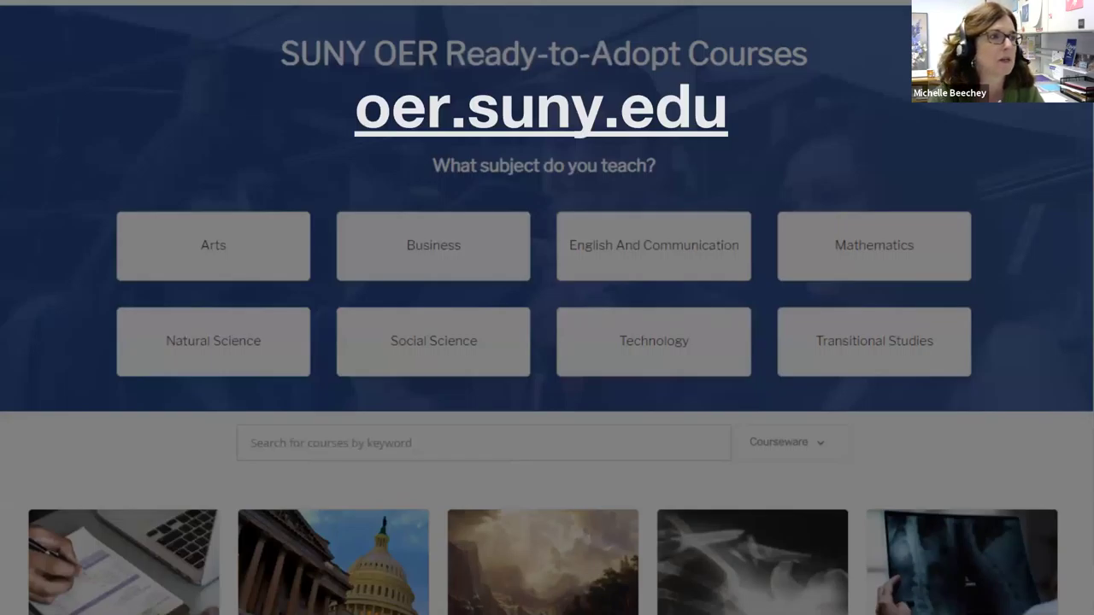
Open oer.suny.edu from the slide, look through the ready-to-adopt course catalogue, and return to the webinar presentation
left_click(521, 119)
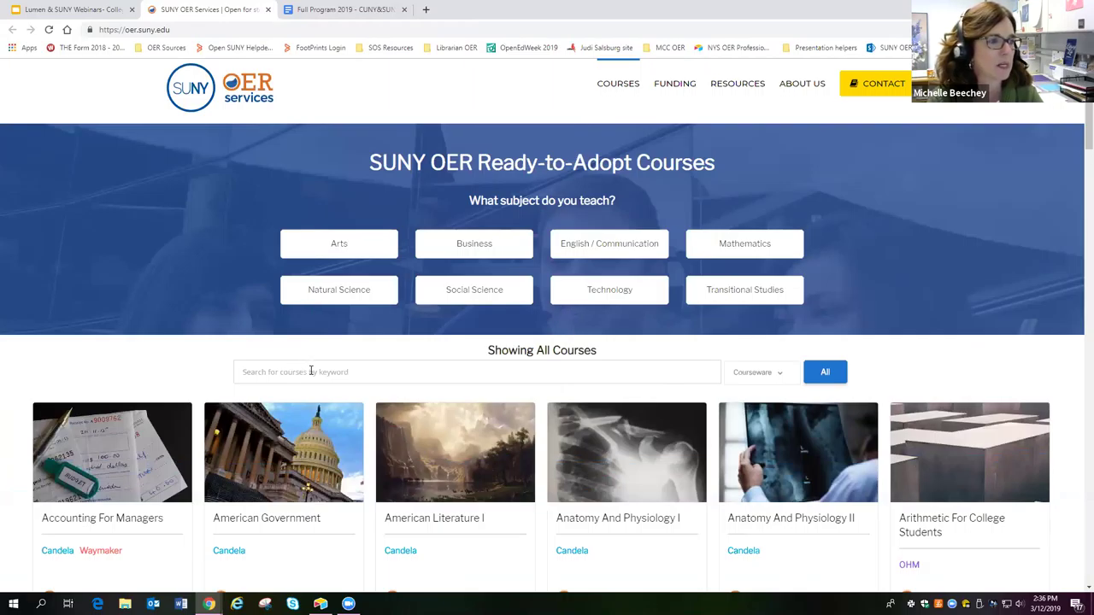
mouse_move(525, 420)
scroll(525, 420, "down", 2)
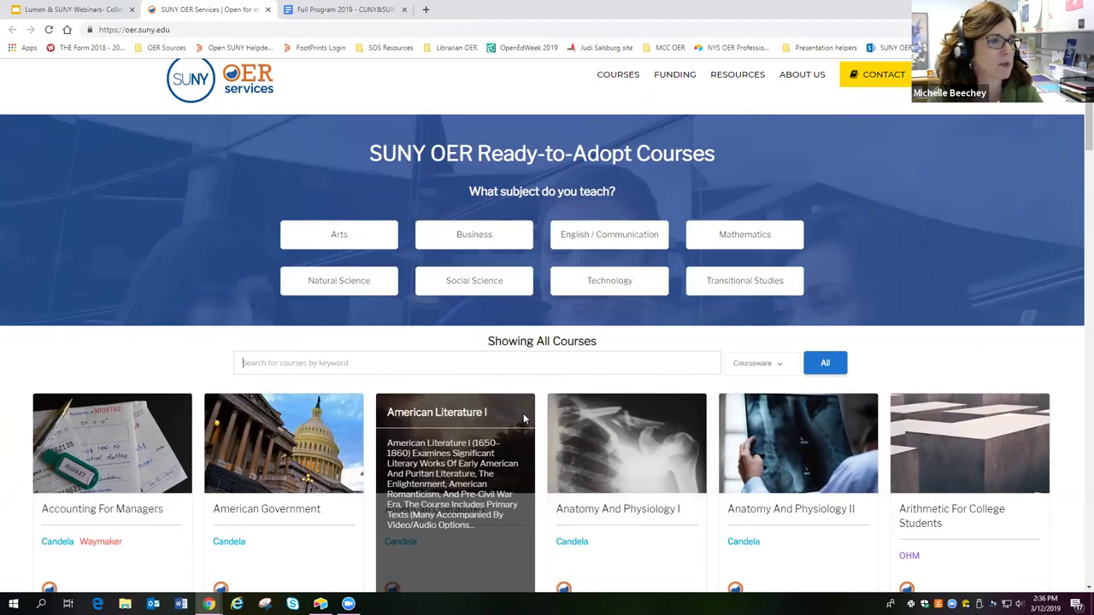
scroll(525, 421, "down", 8)
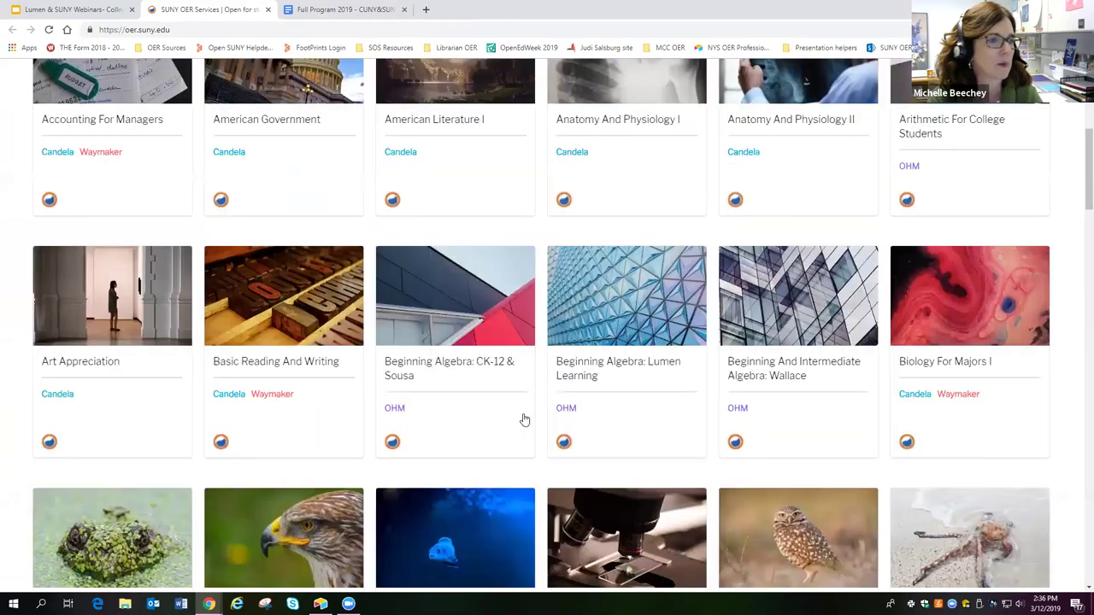
scroll(525, 419, "down", 2)
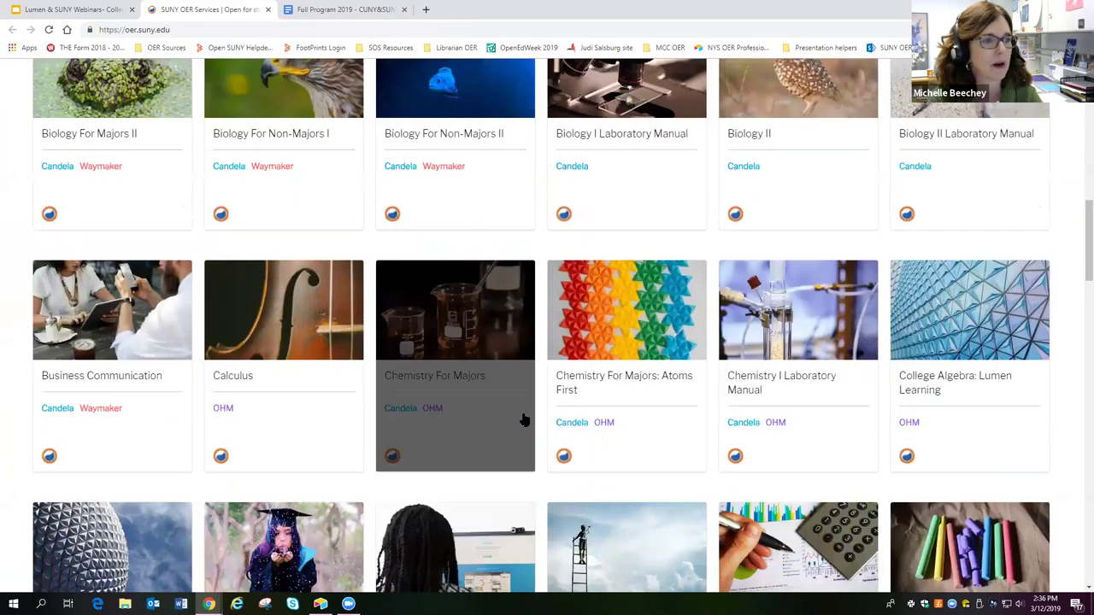
scroll(525, 419, "up", 13)
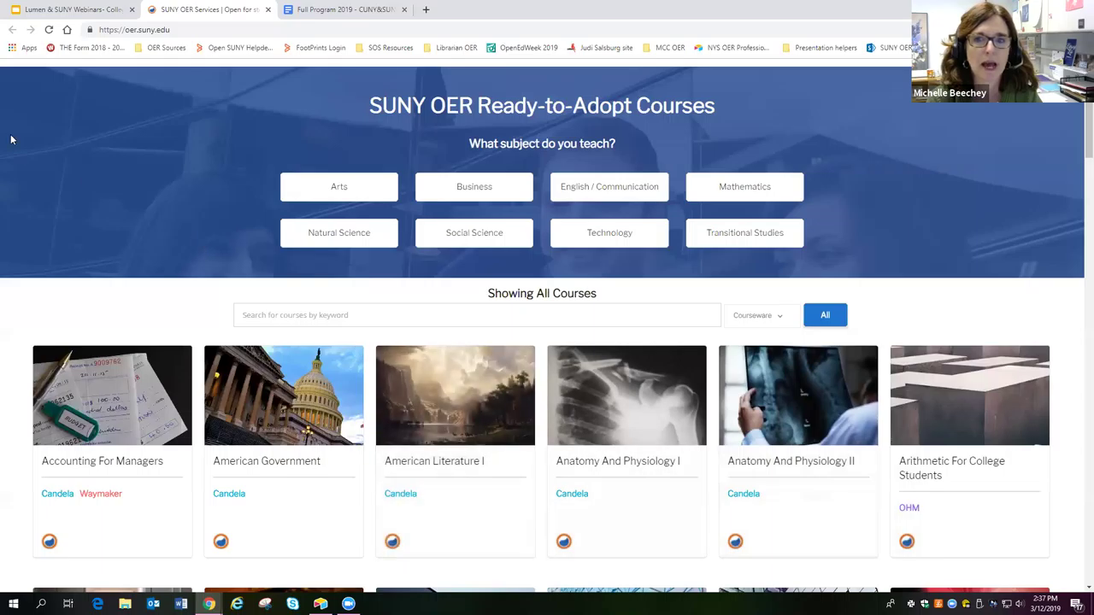
left_click(51, 9)
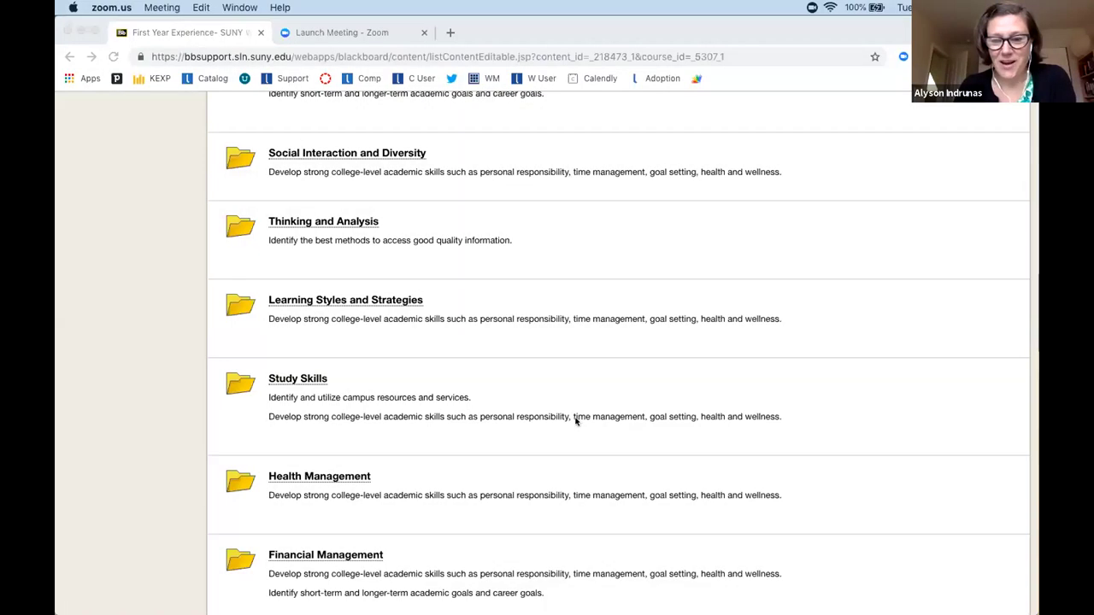
Examine the full list of content folders in the First Year Experience- SUNY Webinar course in Blackboard
scroll(206, 341, "up", 5)
scroll(206, 341, "up", 5)
scroll(206, 341, "up", 1)
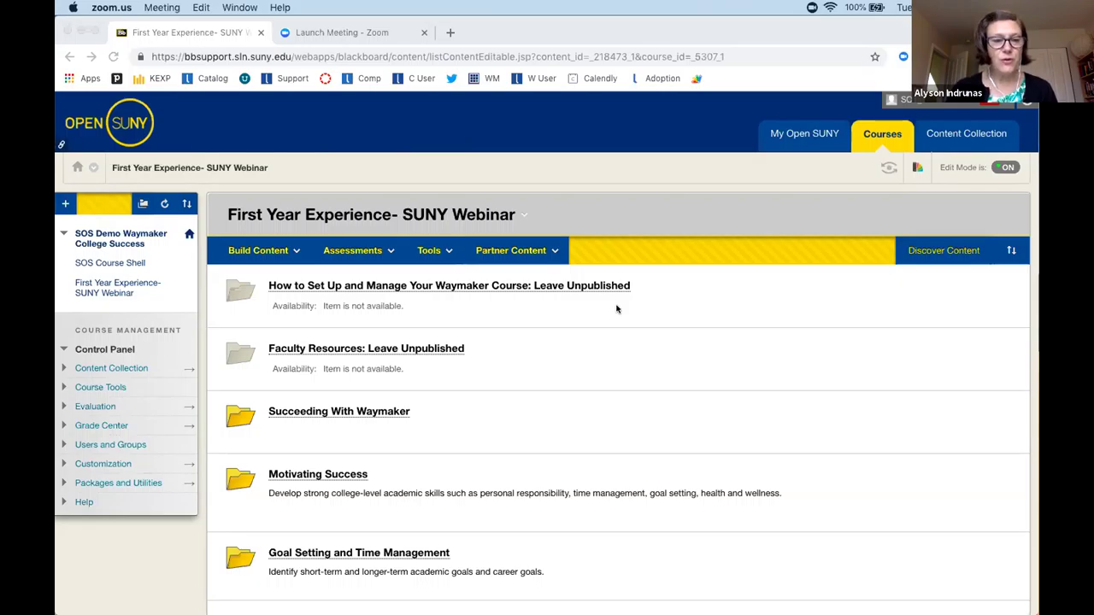
scroll(616, 308, "down", 2)
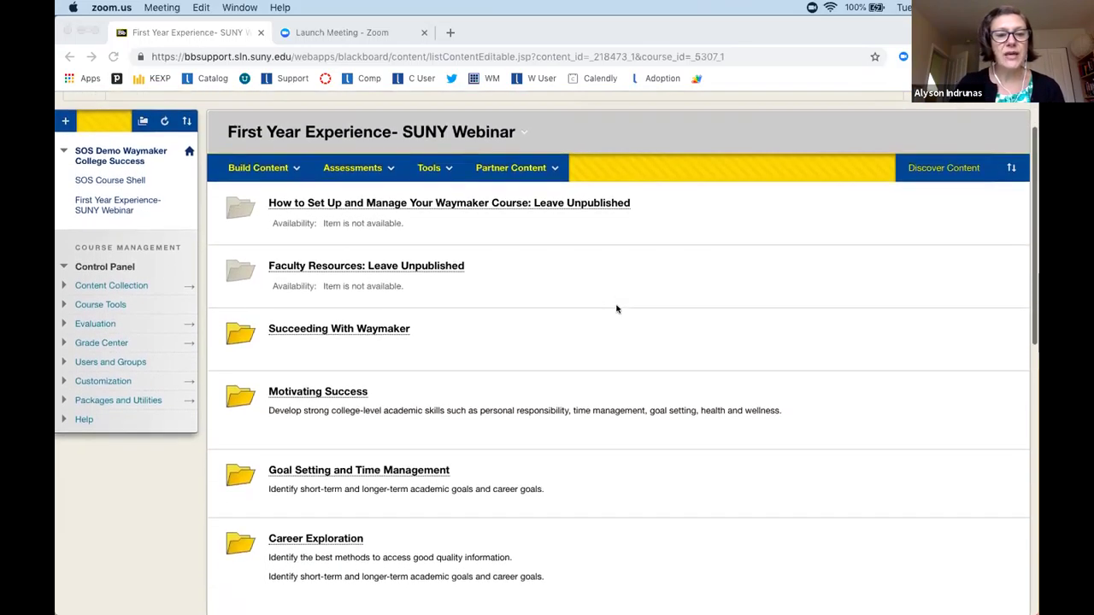
scroll(617, 309, "down", 1)
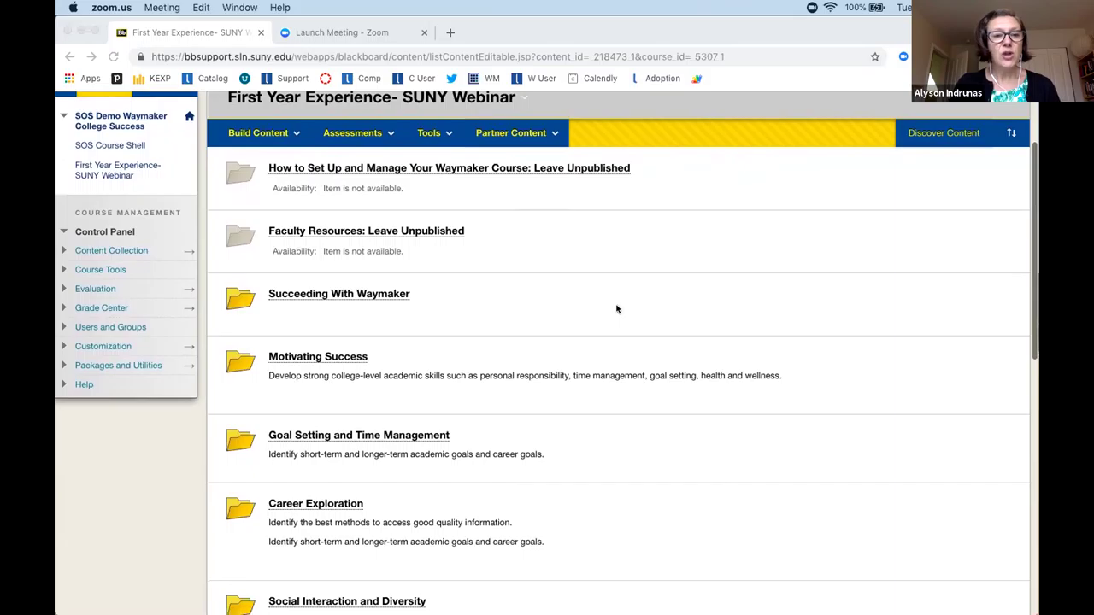
scroll(616, 308, "down", 3)
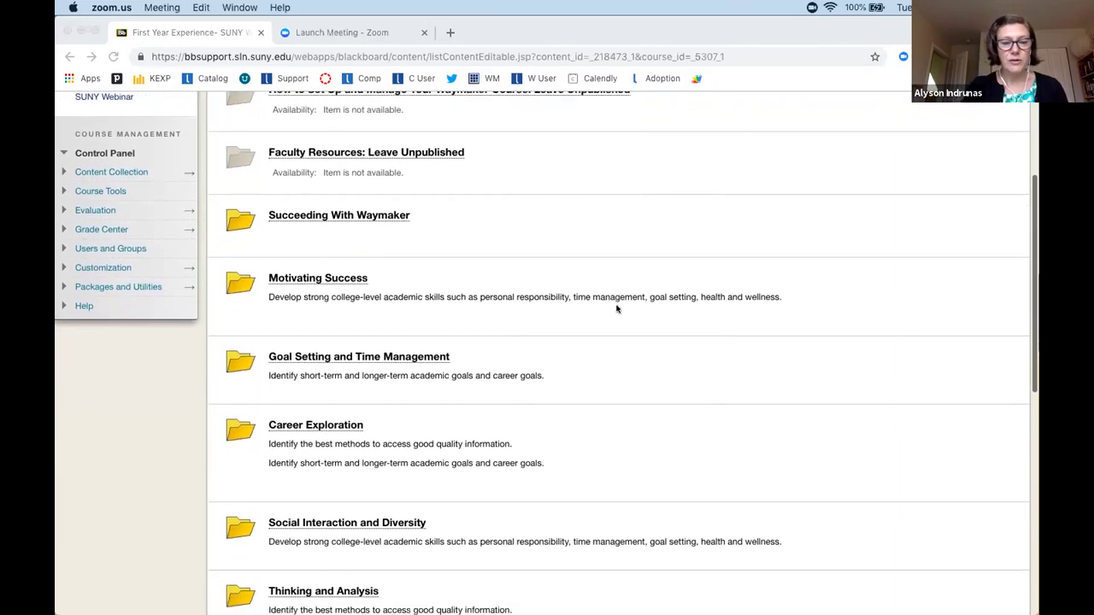
scroll(617, 309, "down", 1)
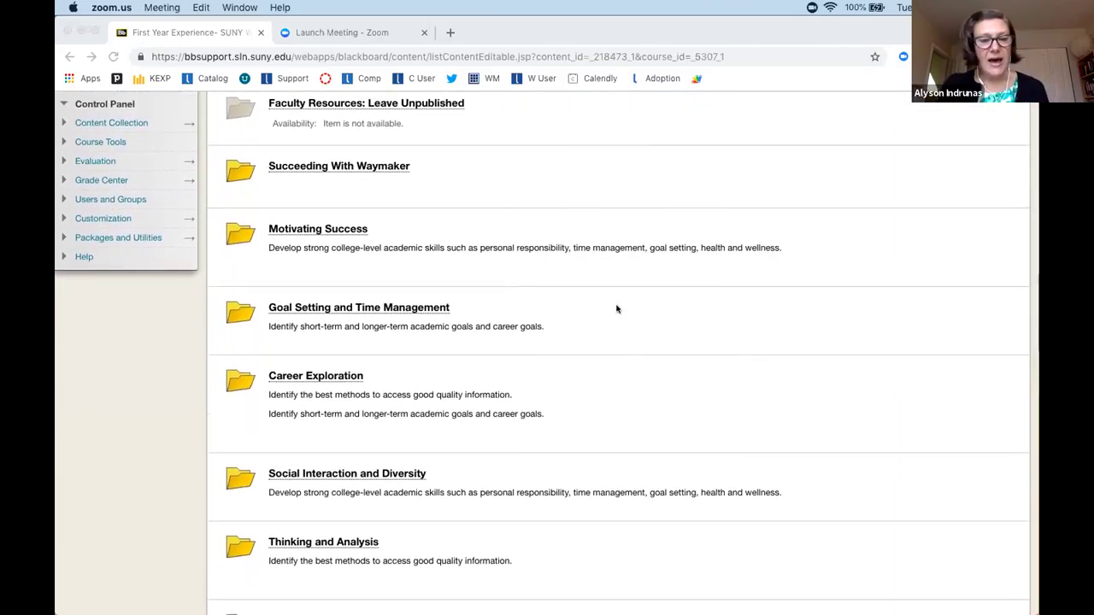
scroll(617, 309, "down", 2)
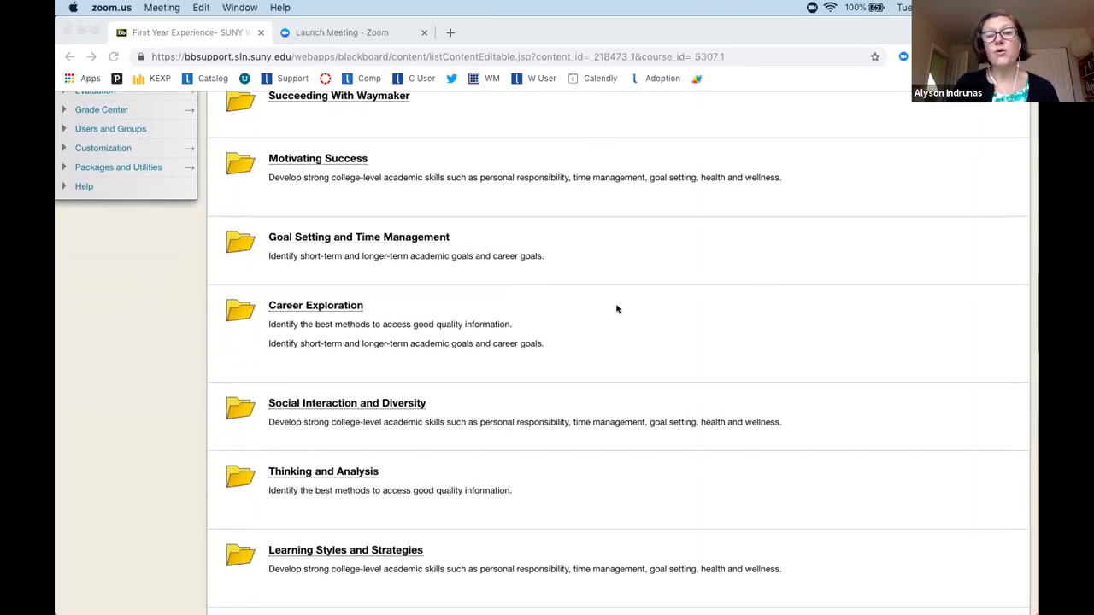
scroll(616, 309, "down", 2)
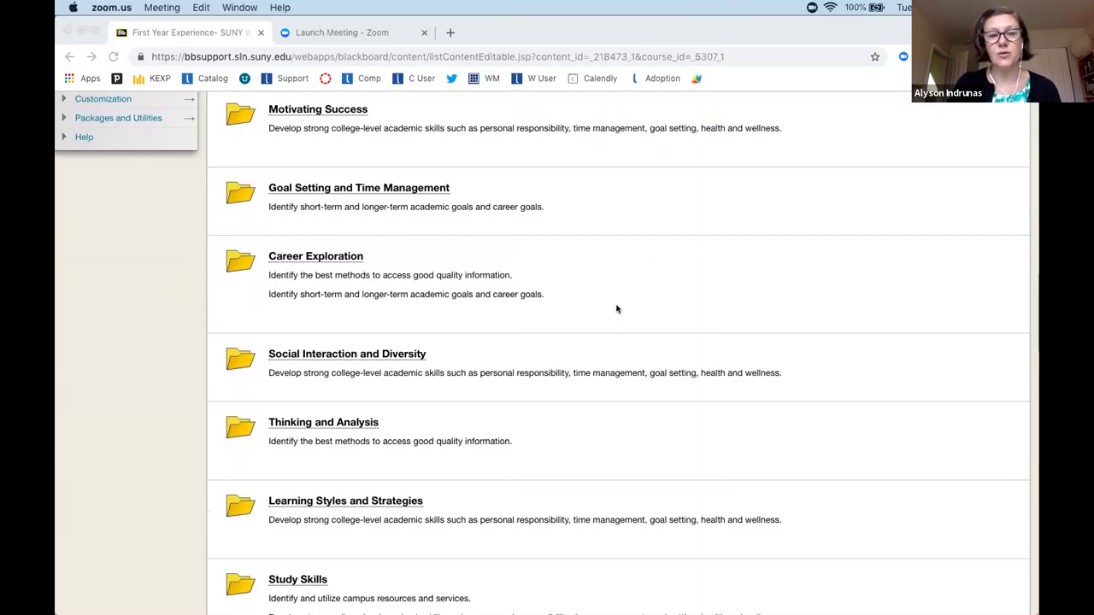
scroll(616, 309, "down", 2)
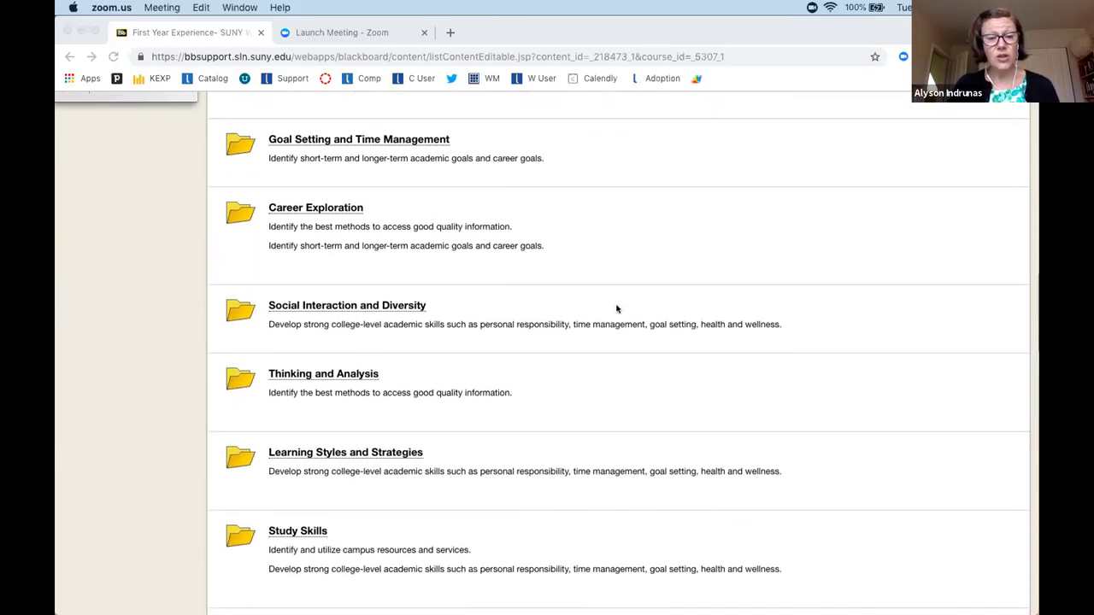
scroll(616, 309, "down", 2)
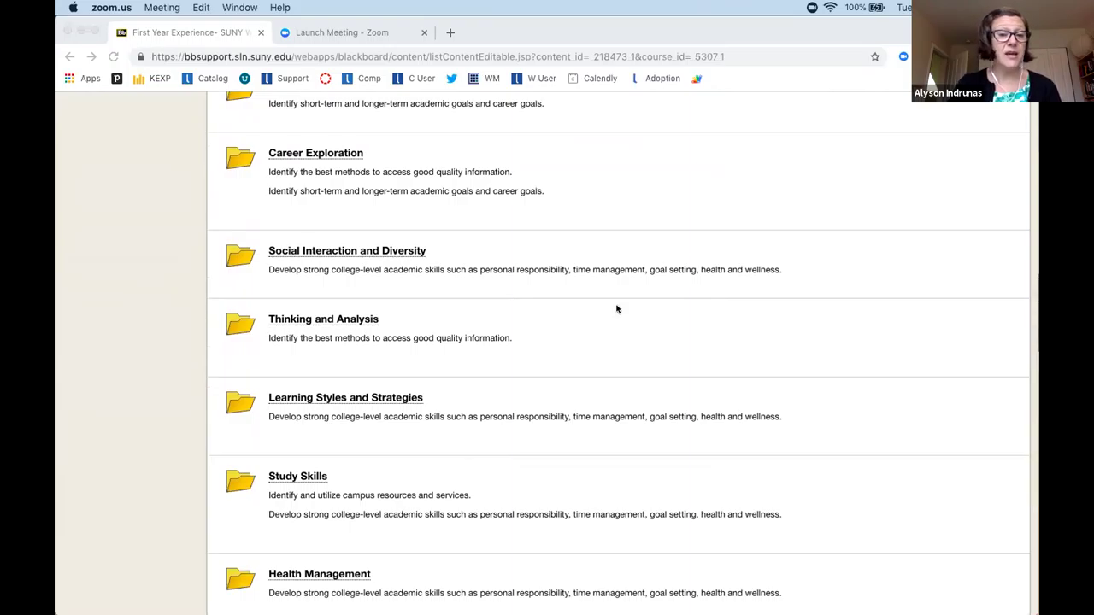
scroll(617, 309, "down", 4)
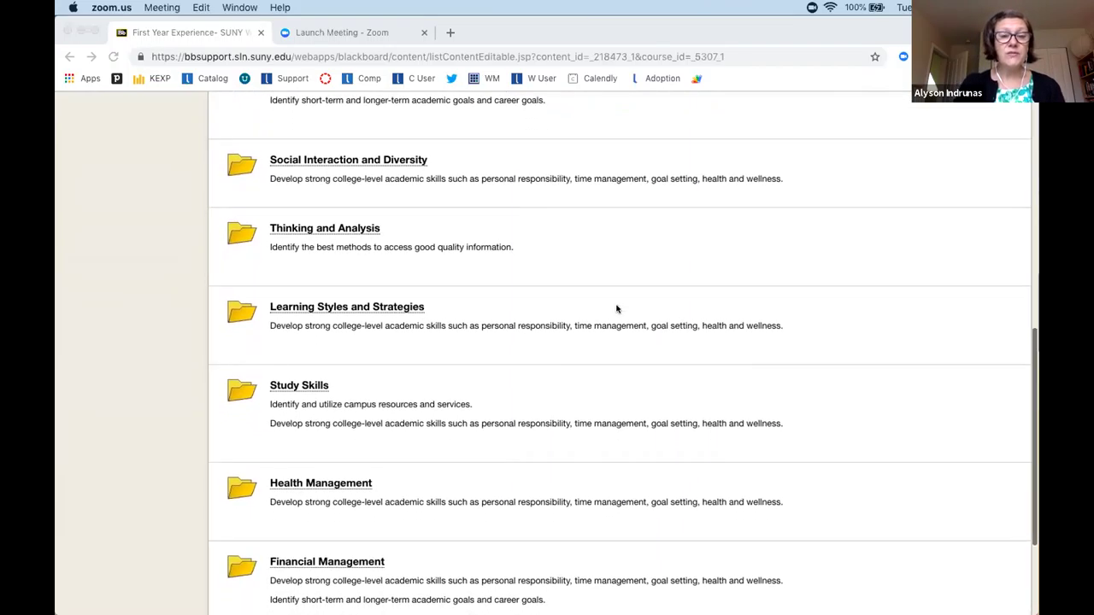
scroll(616, 309, "down", 6)
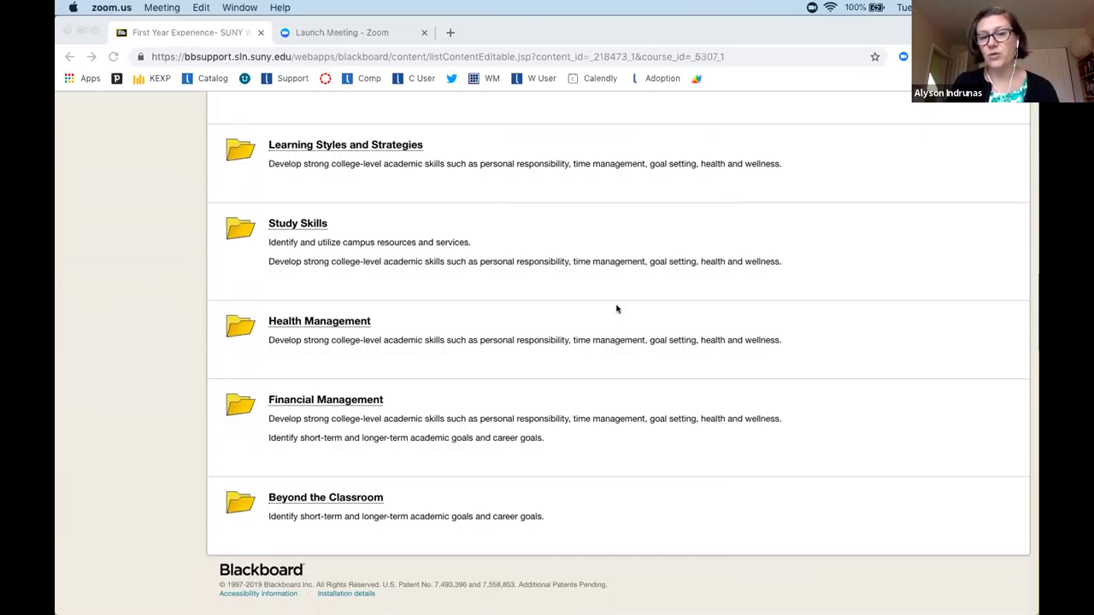
scroll(616, 308, "up", 12)
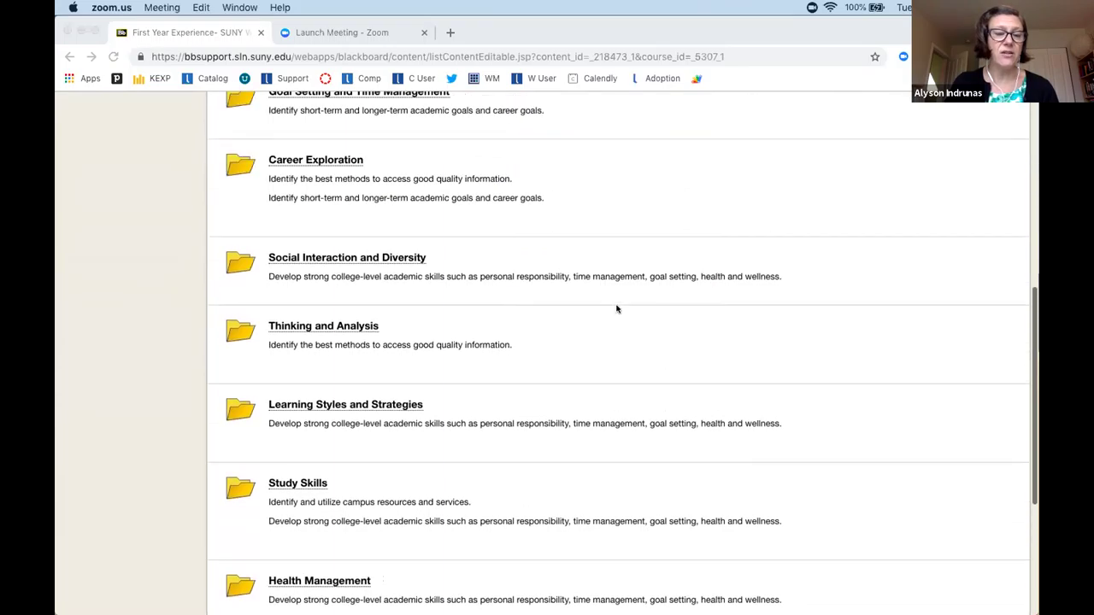
scroll(616, 309, "up", 12)
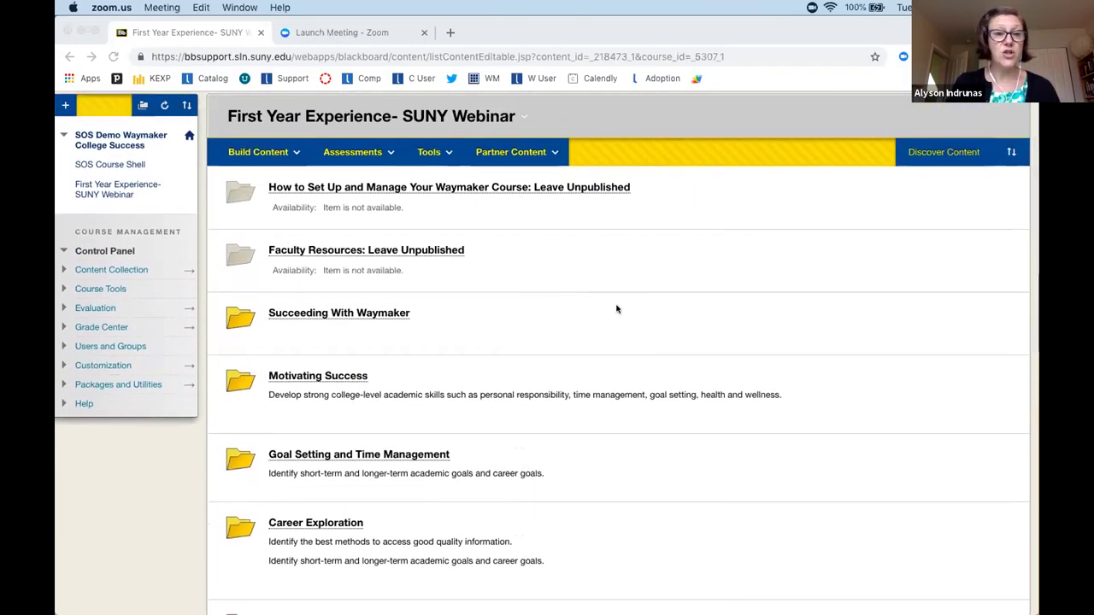
scroll(616, 309, "up", 2)
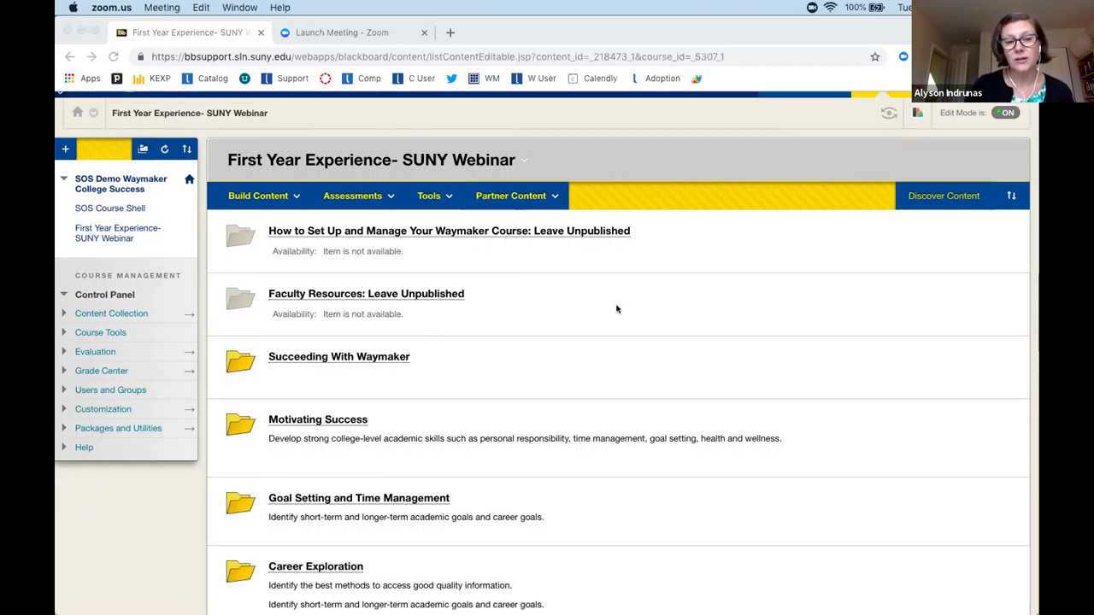
Review the learning outcomes listed under the module folders, from Motivating Success through Beyond the Classroom
scroll(616, 309, "down", 3)
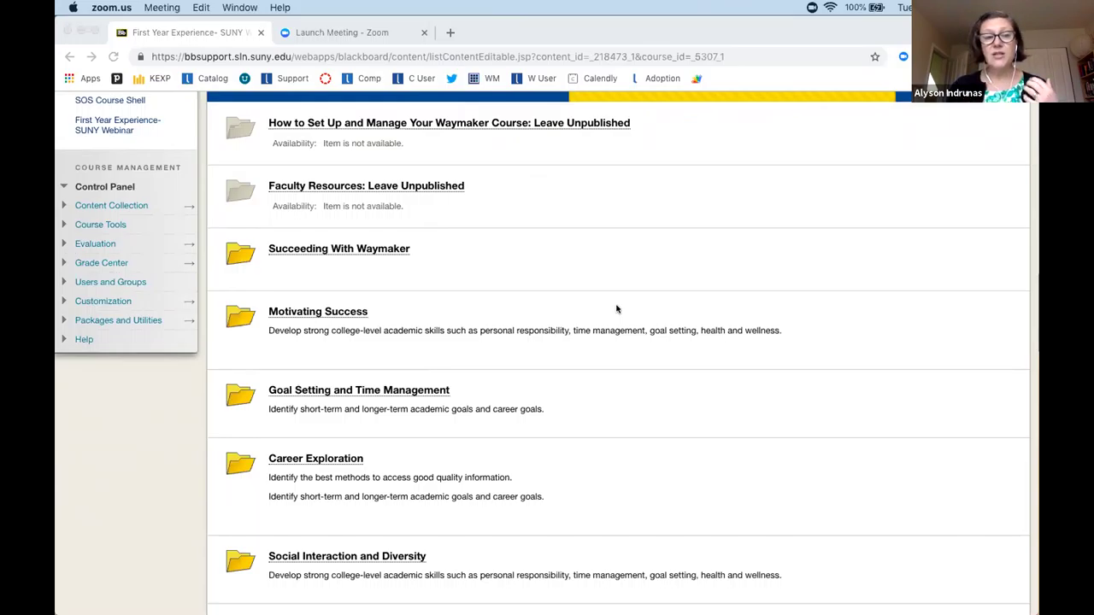
scroll(616, 308, "down", 2)
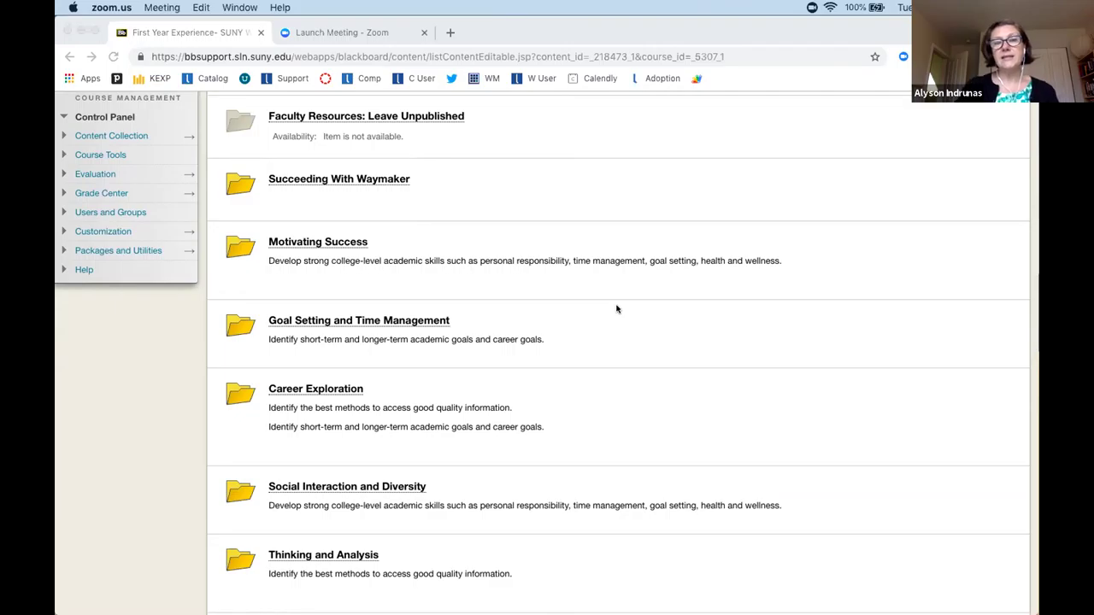
scroll(616, 309, "down", 1)
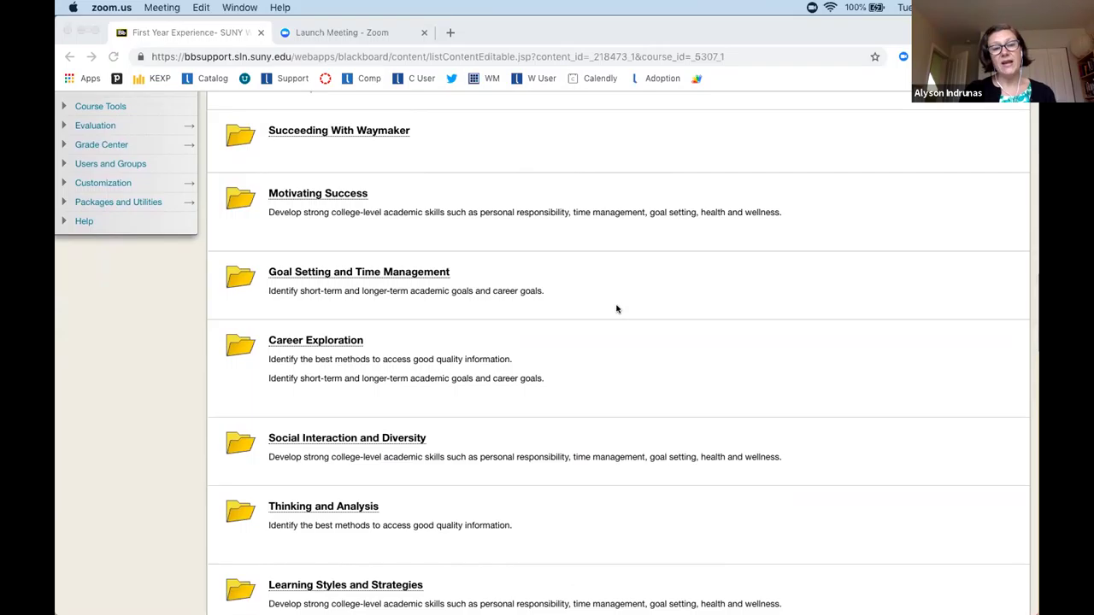
scroll(617, 309, "down", 2)
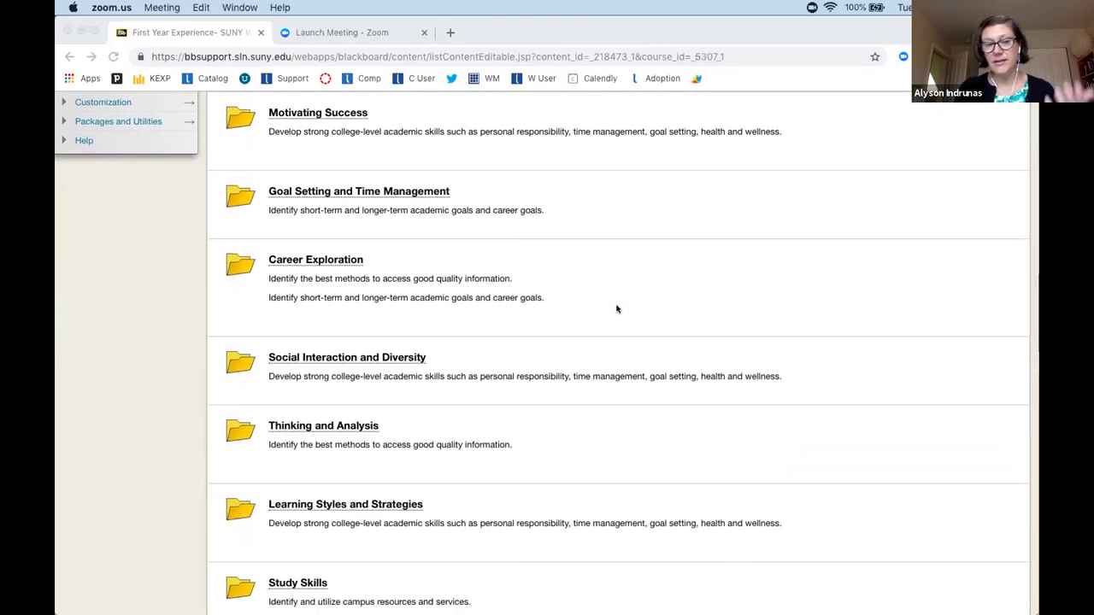
scroll(616, 309, "down", 1)
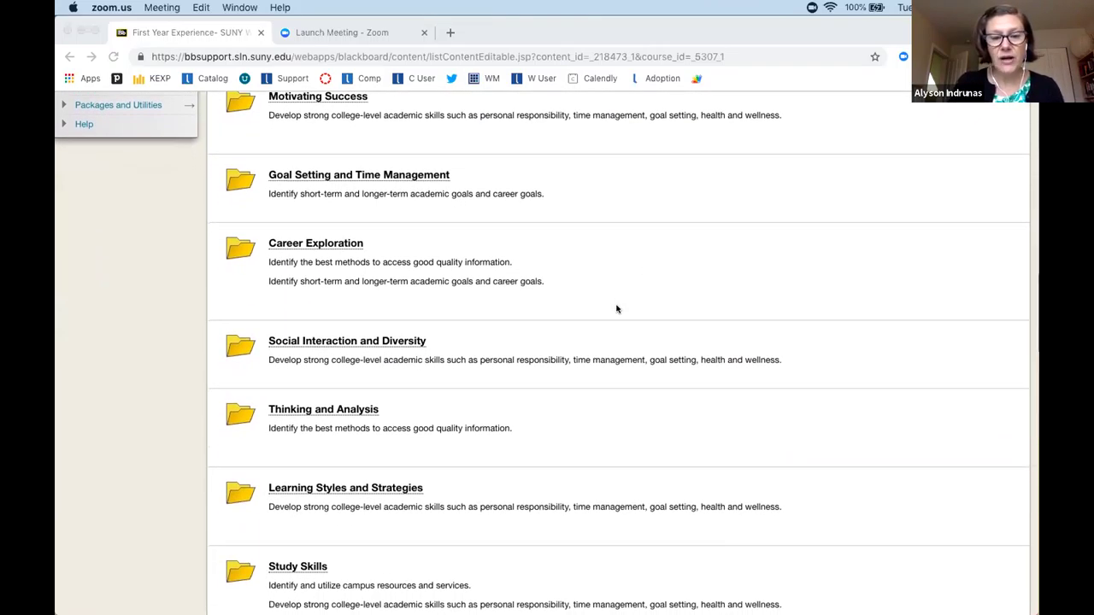
scroll(616, 308, "down", 1)
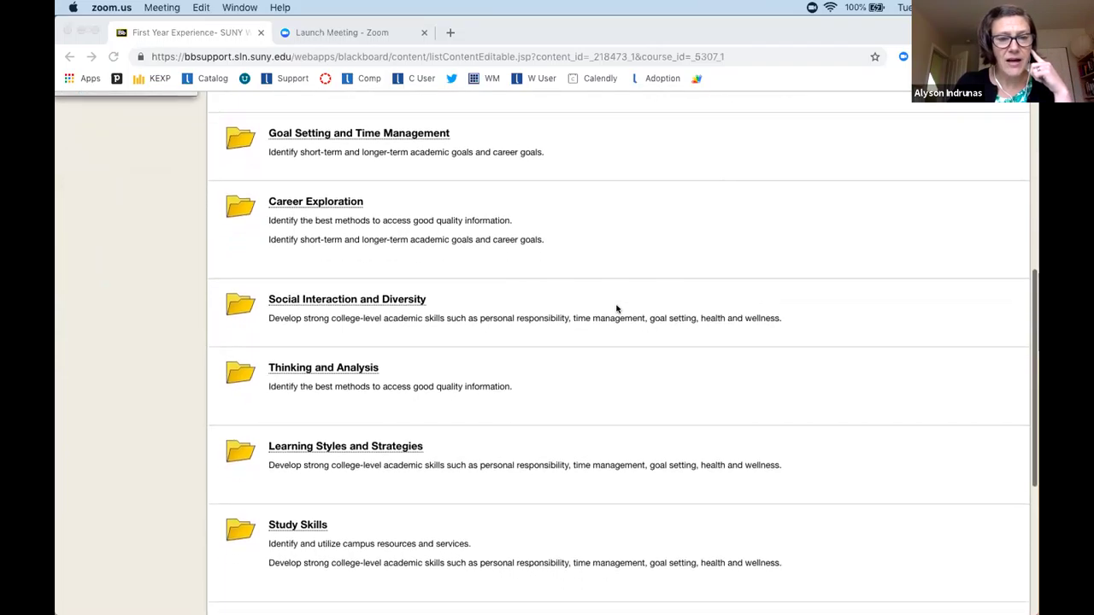
scroll(616, 309, "down", 2)
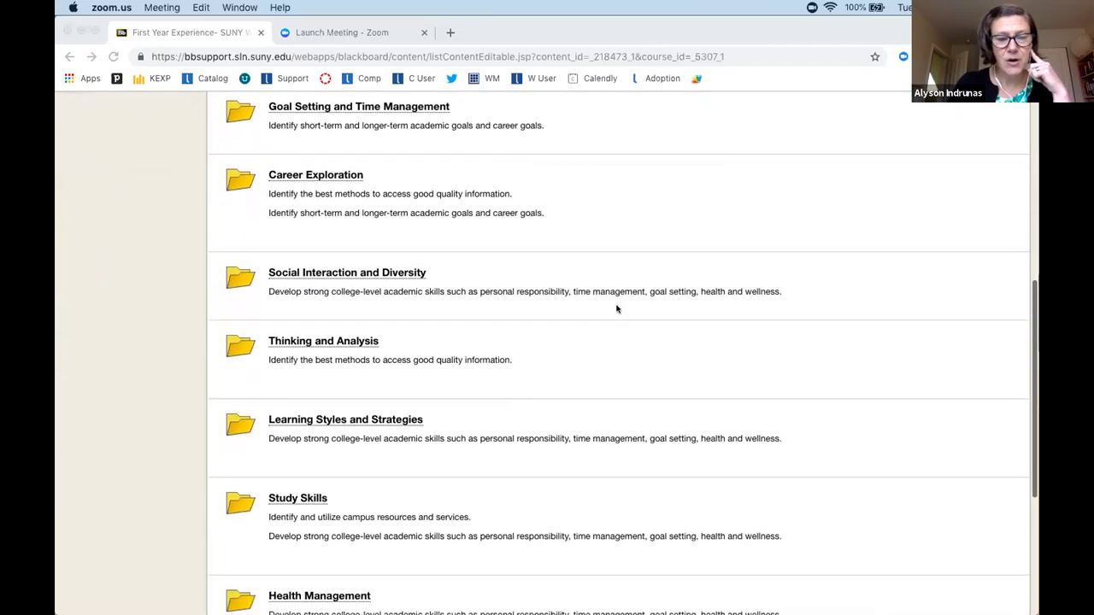
scroll(616, 309, "down", 1)
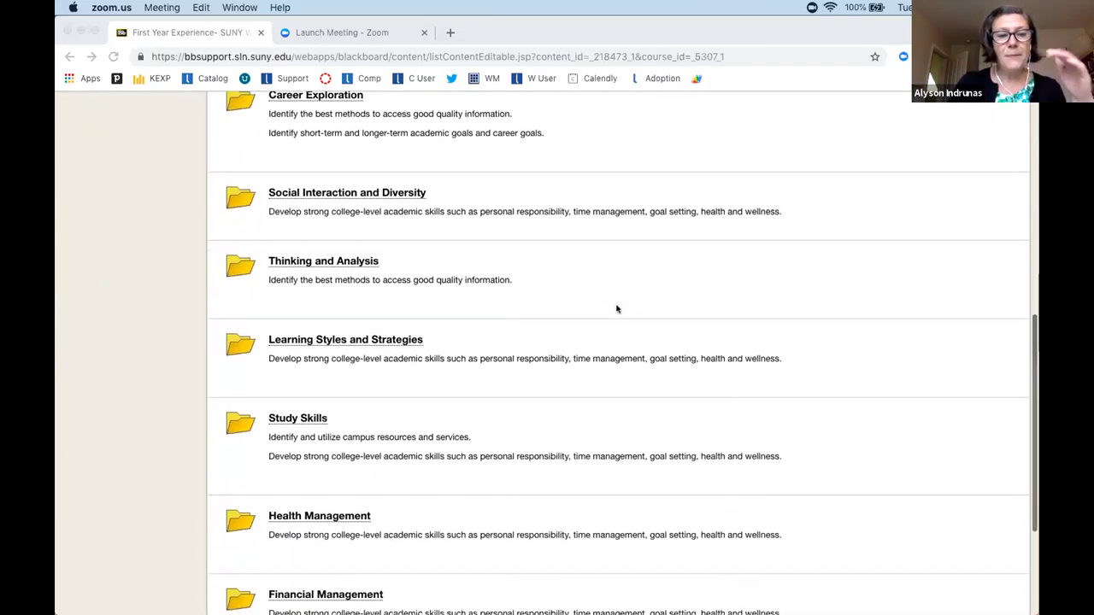
scroll(616, 309, "down", 4)
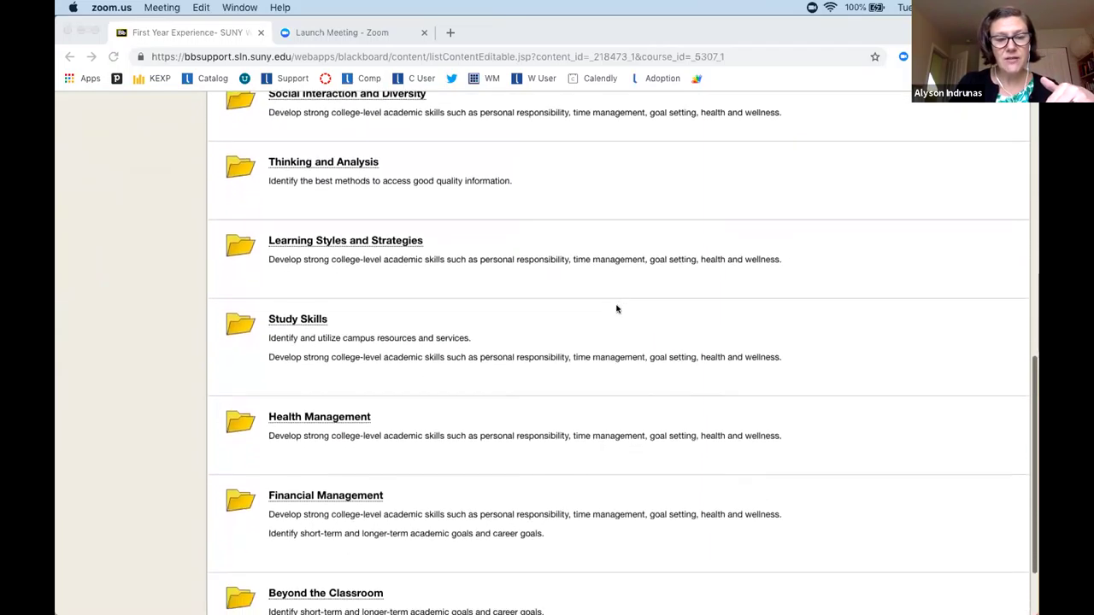
scroll(616, 308, "down", 2)
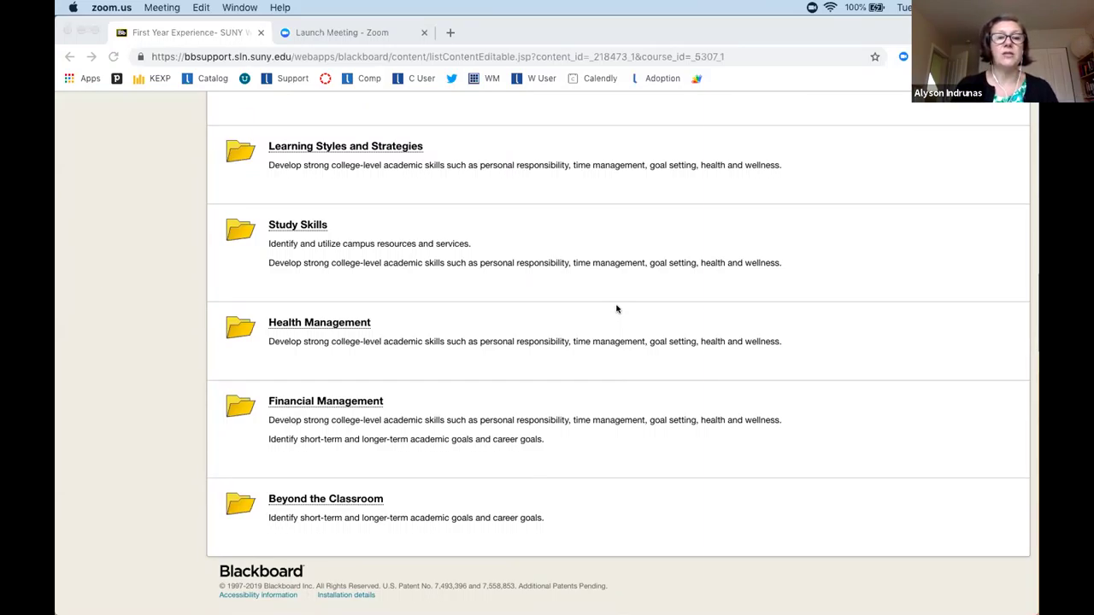
scroll(617, 309, "up", 5)
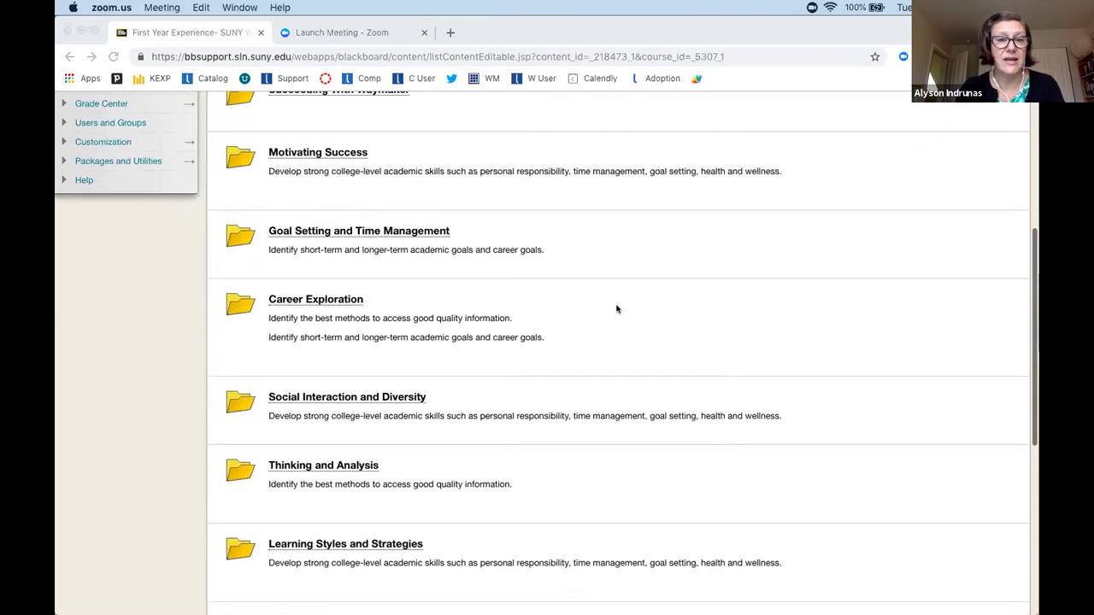
scroll(618, 309, "up", 4)
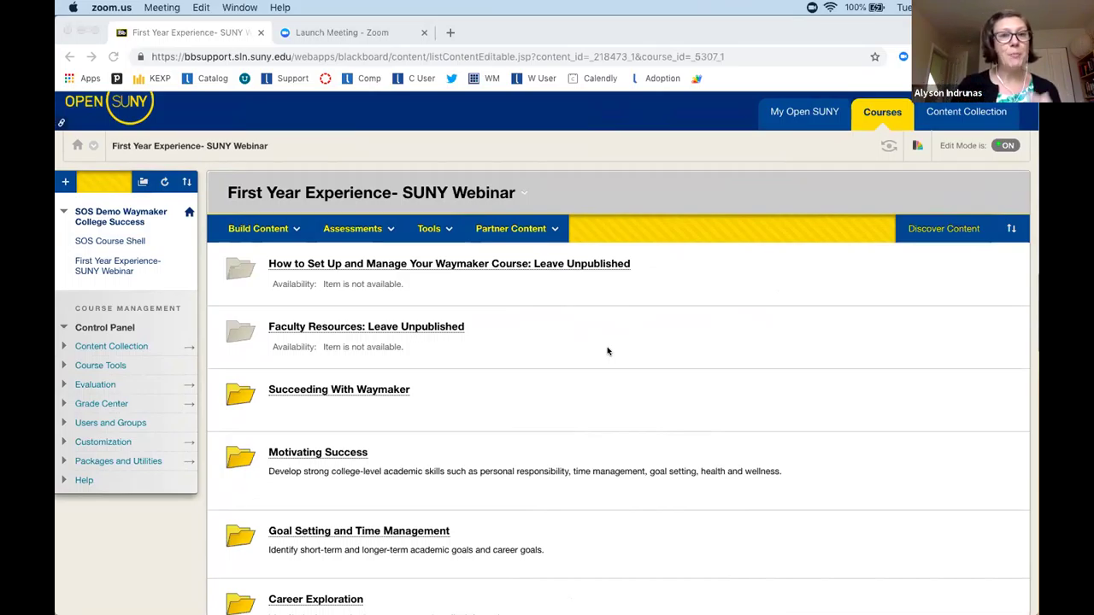
scroll(608, 352, "down", 1)
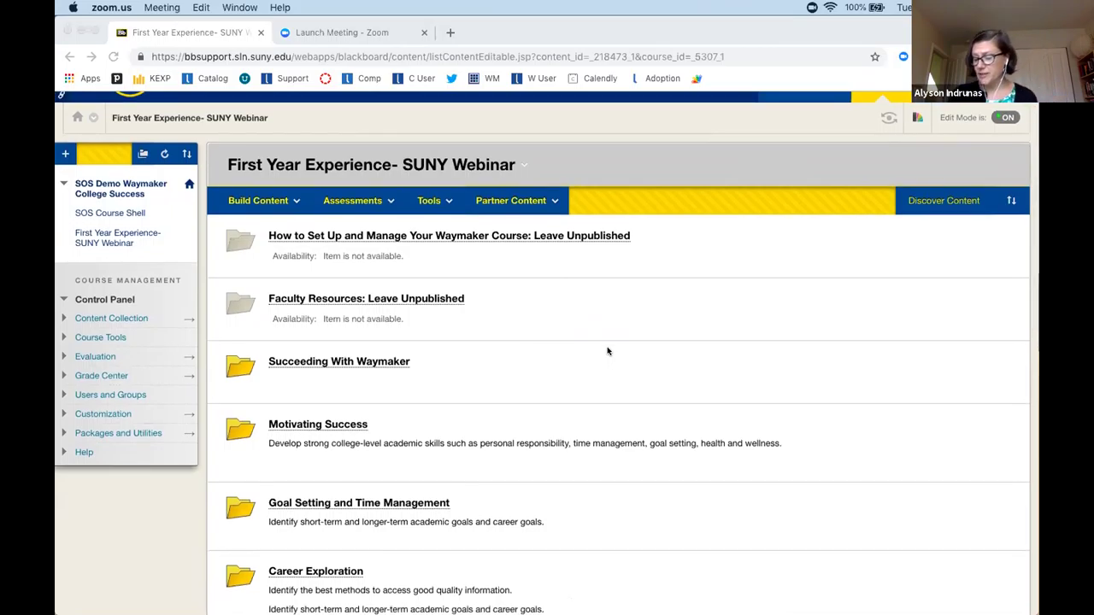
scroll(608, 351, "down", 1)
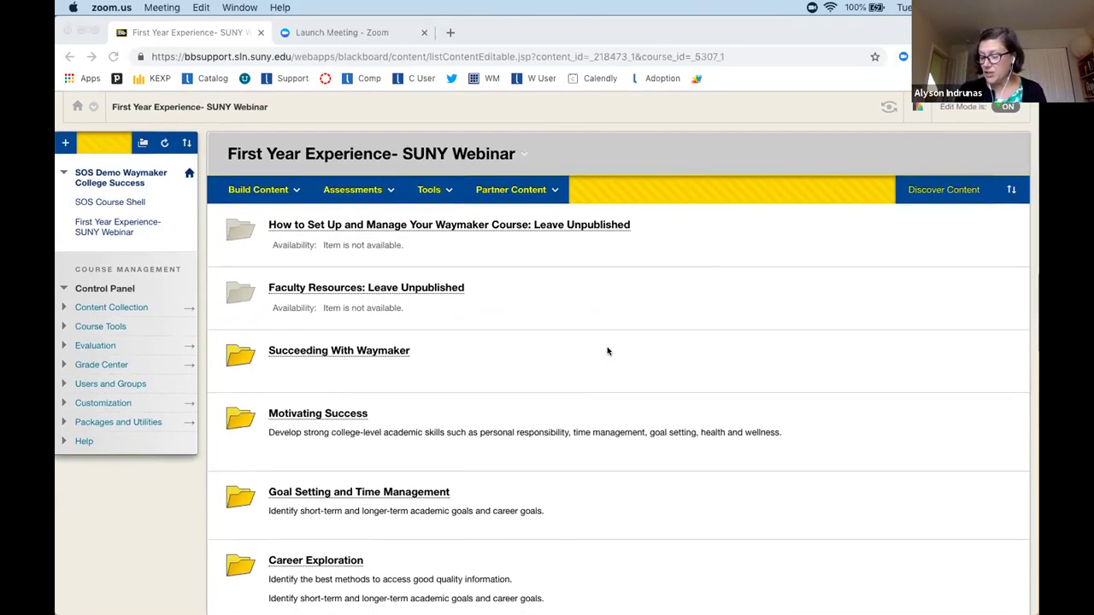
scroll(607, 352, "down", 2)
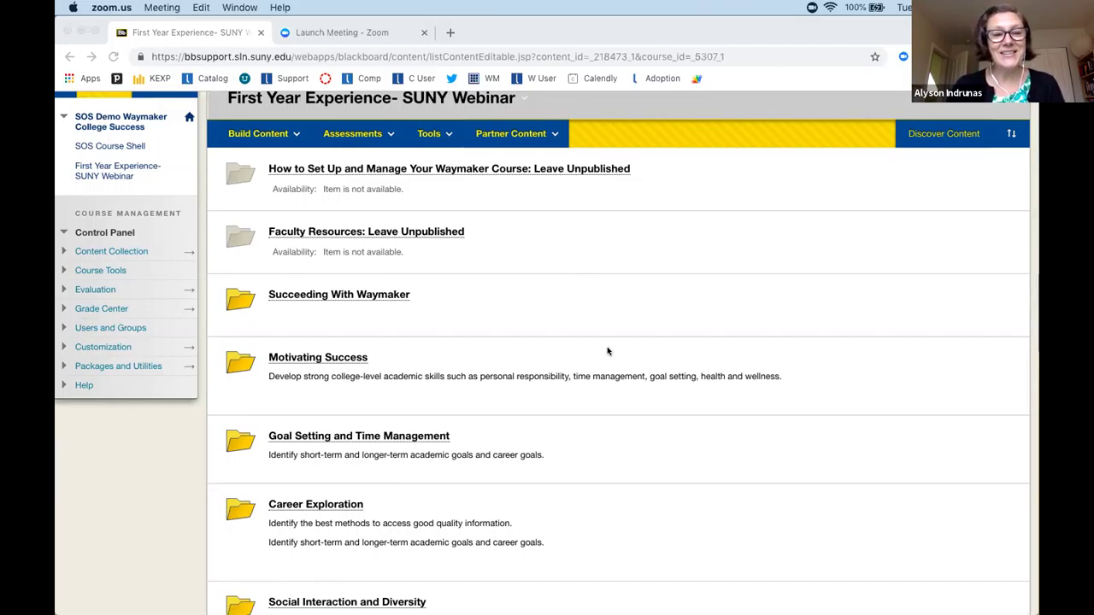
Look through the module folders and their learning outcomes, from Succeeding With Waymaker to Thinking and Analysis
scroll(608, 350, "down", 2)
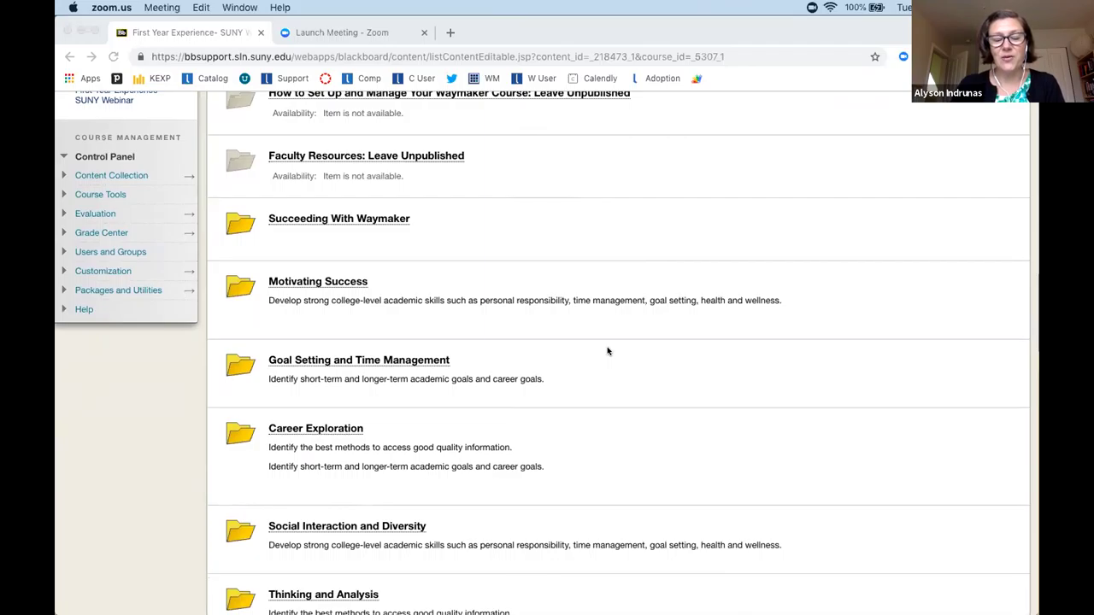
scroll(608, 351, "down", 1)
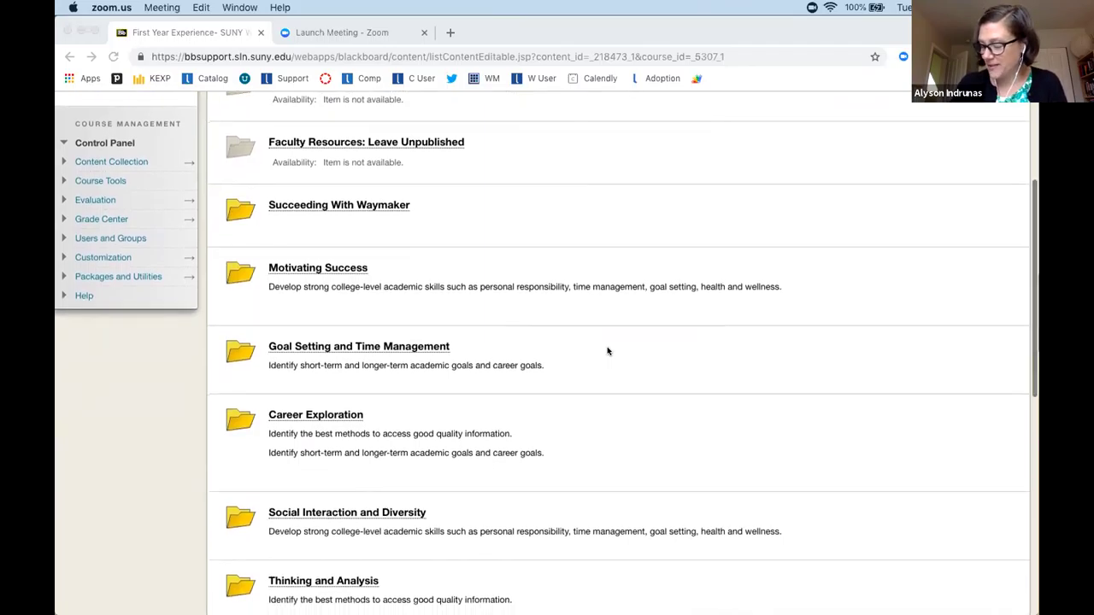
scroll(608, 351, "down", 1)
scroll(607, 350, "down", 1)
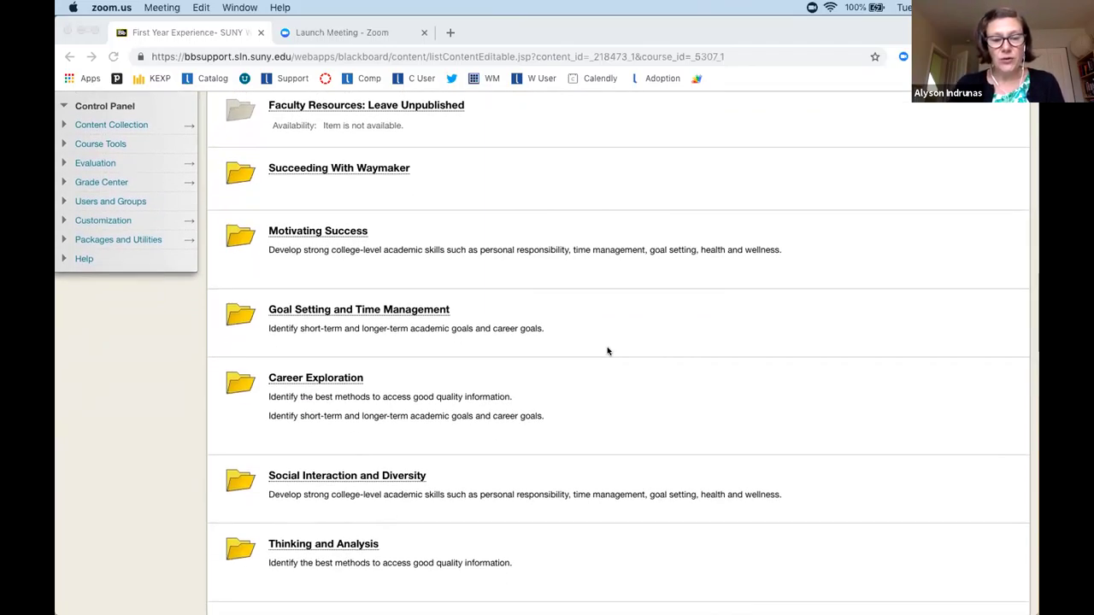
scroll(608, 350, "up", 2)
scroll(608, 350, "up", 1)
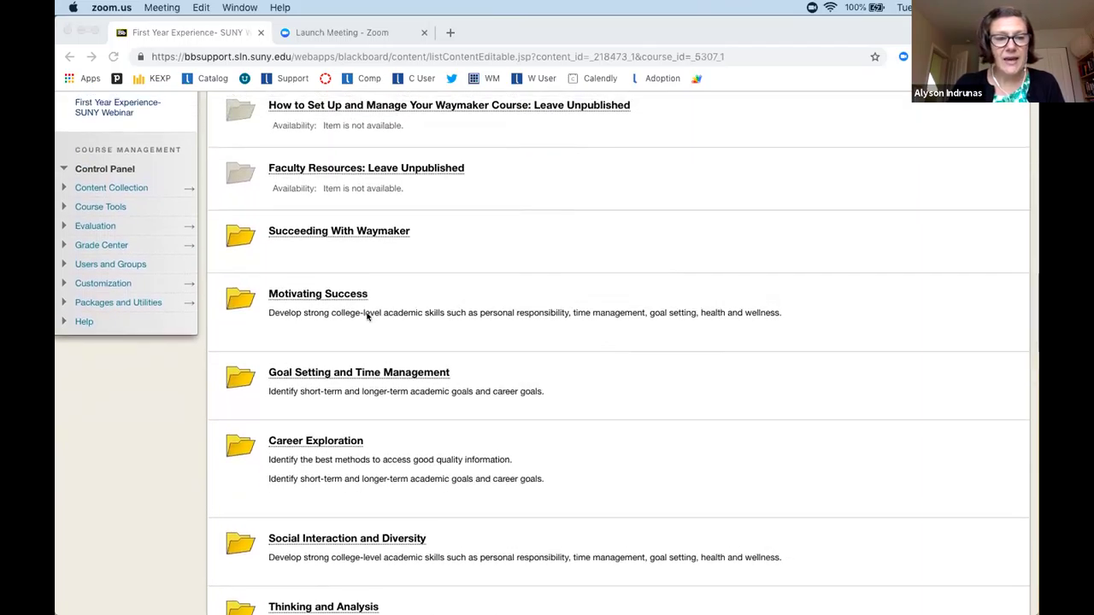
Show the reorder handle of the Motivating Success folder without changing the folder order
left_click(218, 313)
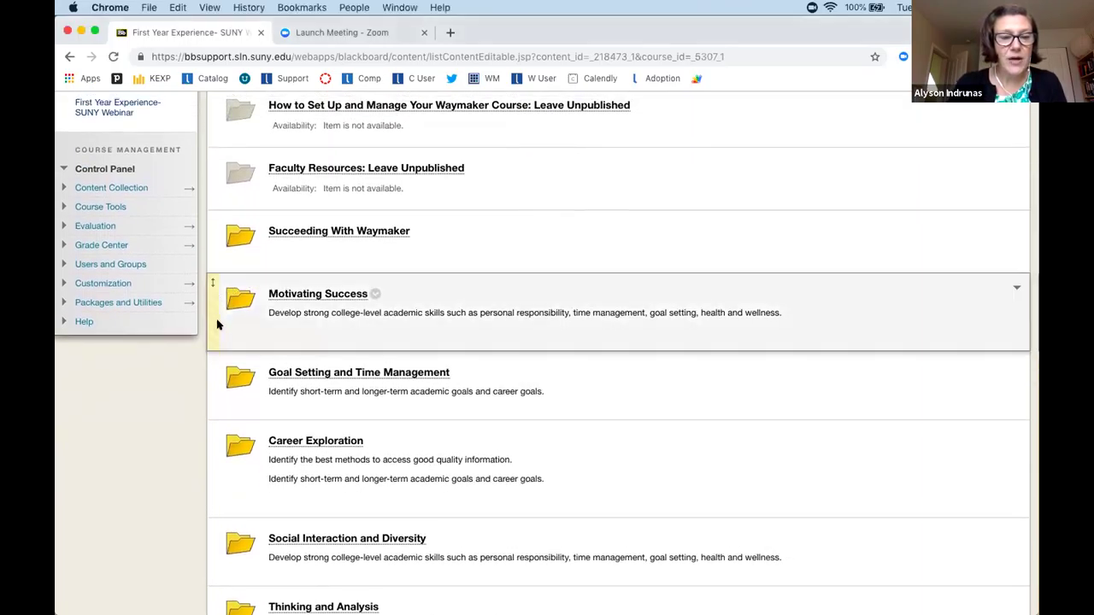
mouse_move(214, 313)
left_mouse_down()
mouse_move(215, 221)
mouse_move(215, 325)
left_mouse_up()
left_click(171, 415)
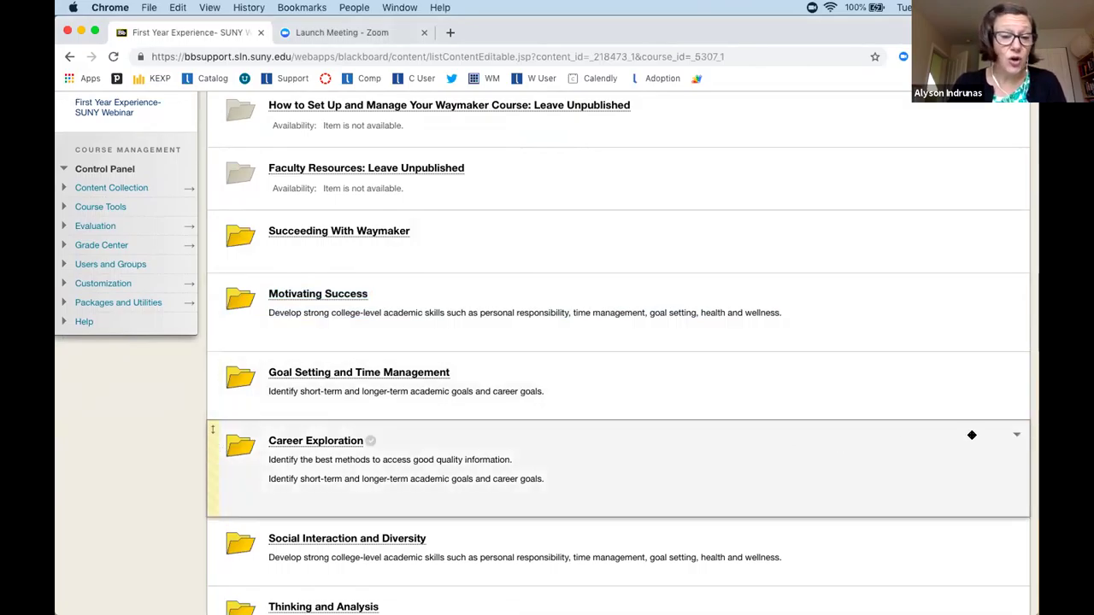
Collapse and restore the details of the Career Exploration folder, and view its options for editing, adaptive release, copying and deletion
left_click(1015, 437)
left_click(1015, 437)
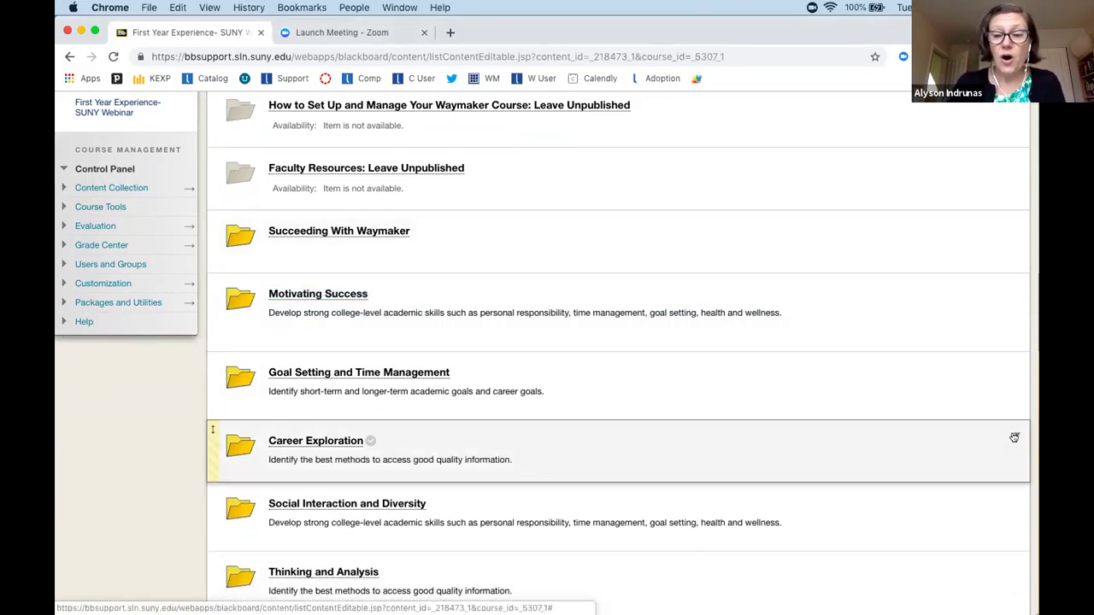
left_click(368, 441)
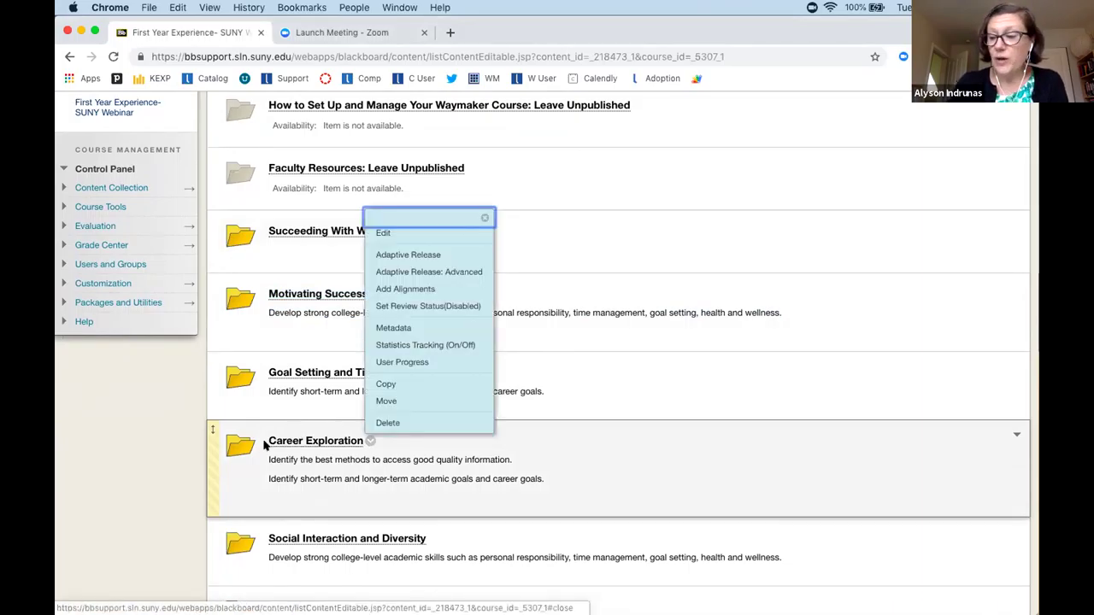
left_click(107, 469)
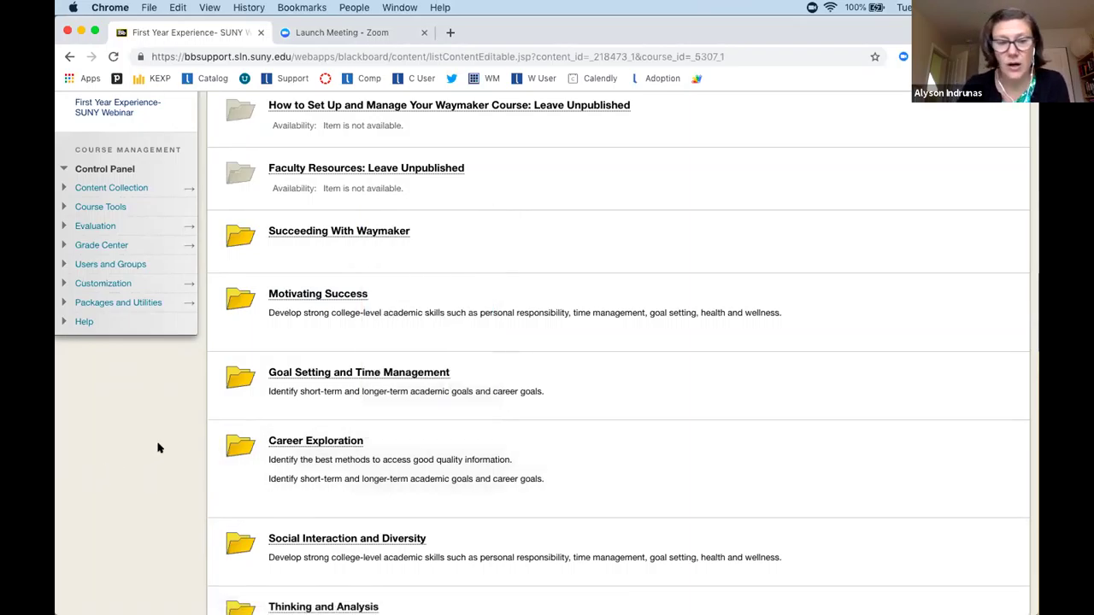
Open the Study Skills module and examine its reading, writing, testing, presentation and quantitative strategies assignments
scroll(159, 453, "down", 5)
scroll(157, 454, "down", 3)
left_click(286, 460)
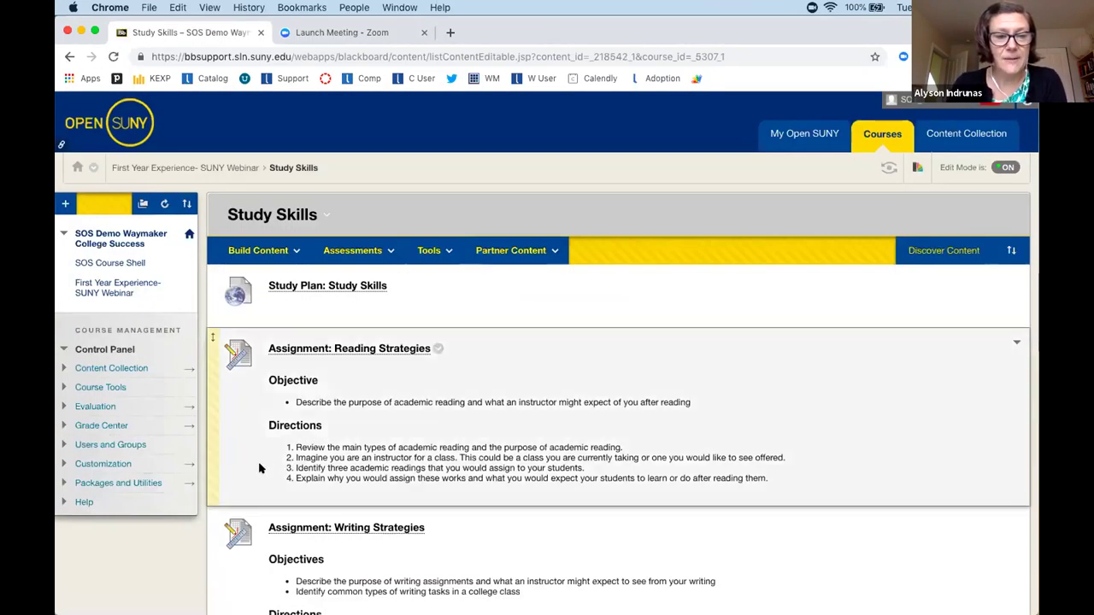
scroll(260, 467, "down", 5)
scroll(260, 468, "down", 9)
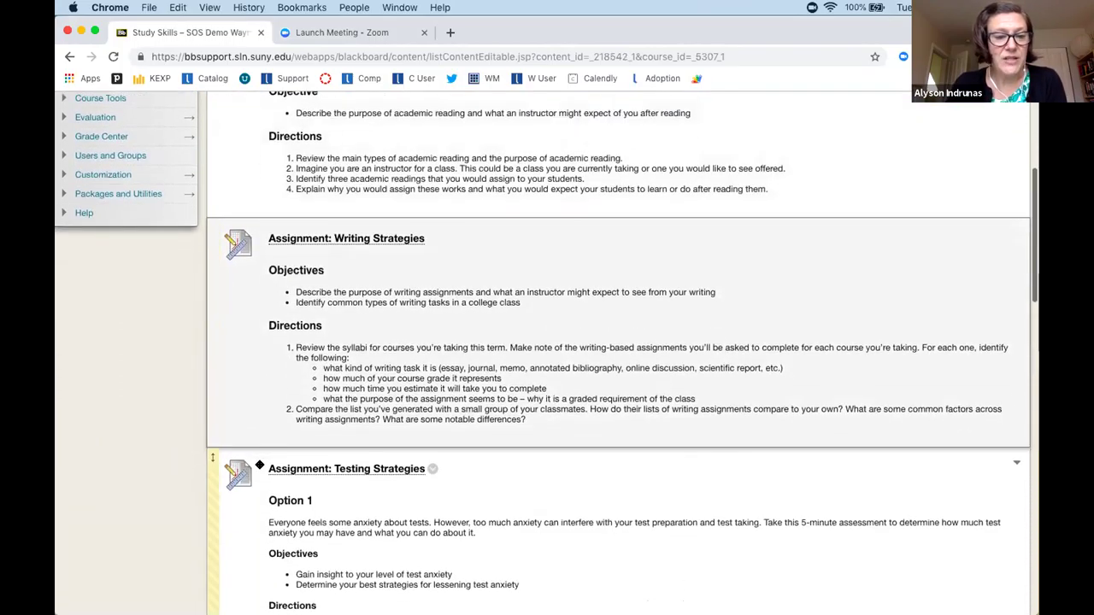
scroll(260, 467, "down", 10)
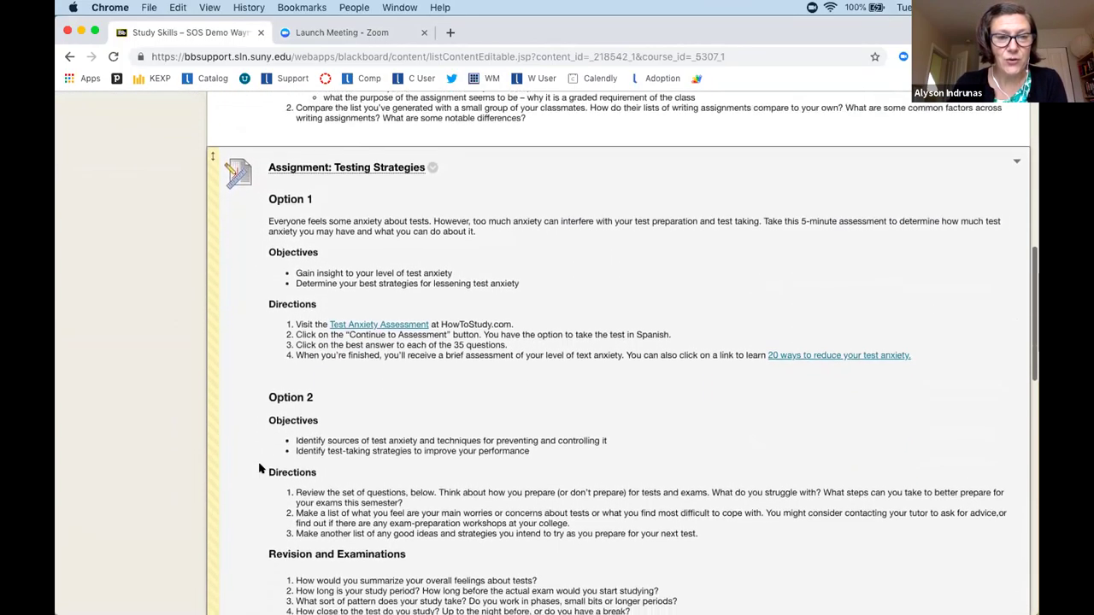
scroll(260, 468, "down", 7)
scroll(260, 468, "down", 10)
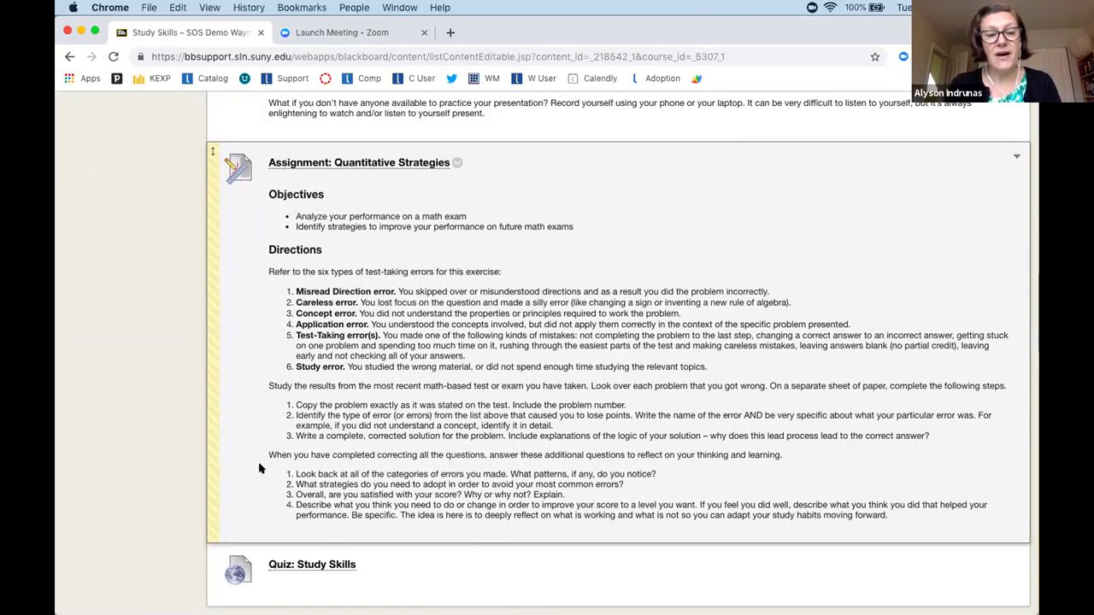
scroll(260, 468, "up", 12)
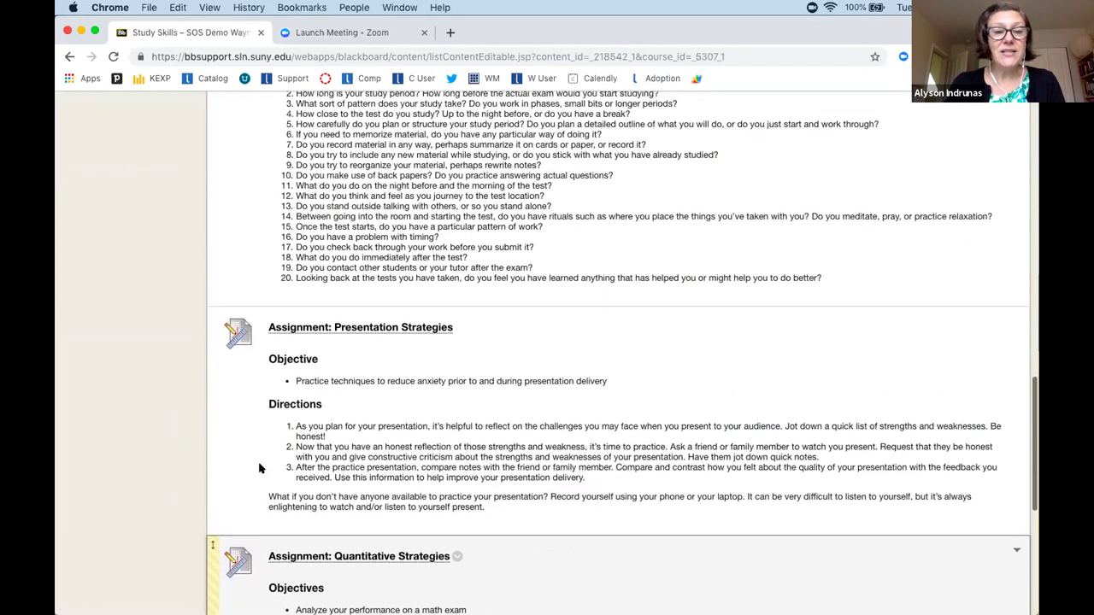
scroll(260, 467, "up", 14)
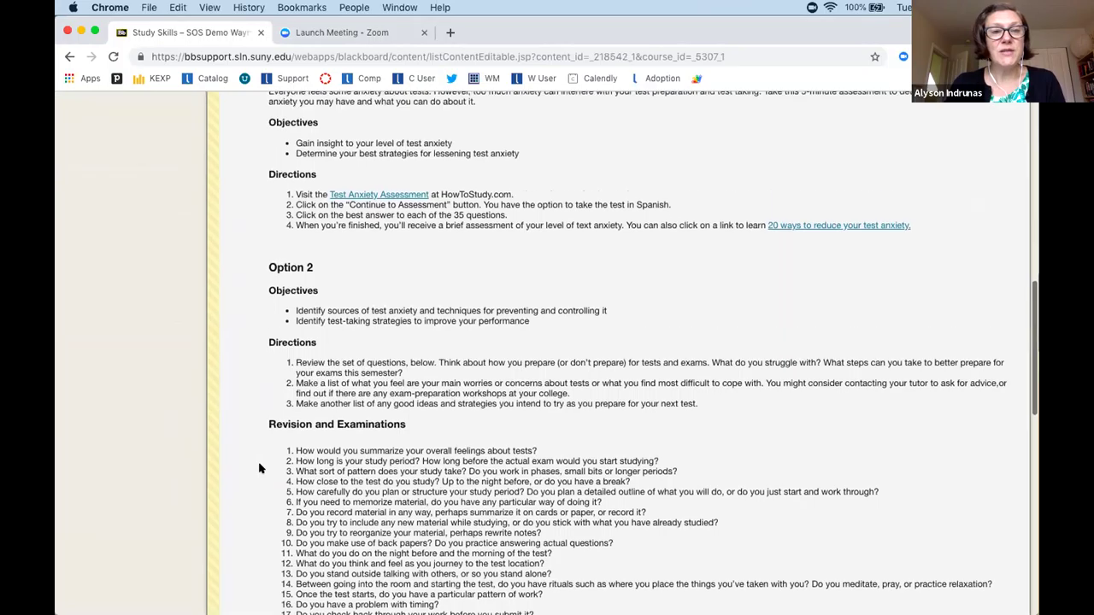
scroll(260, 467, "up", 12)
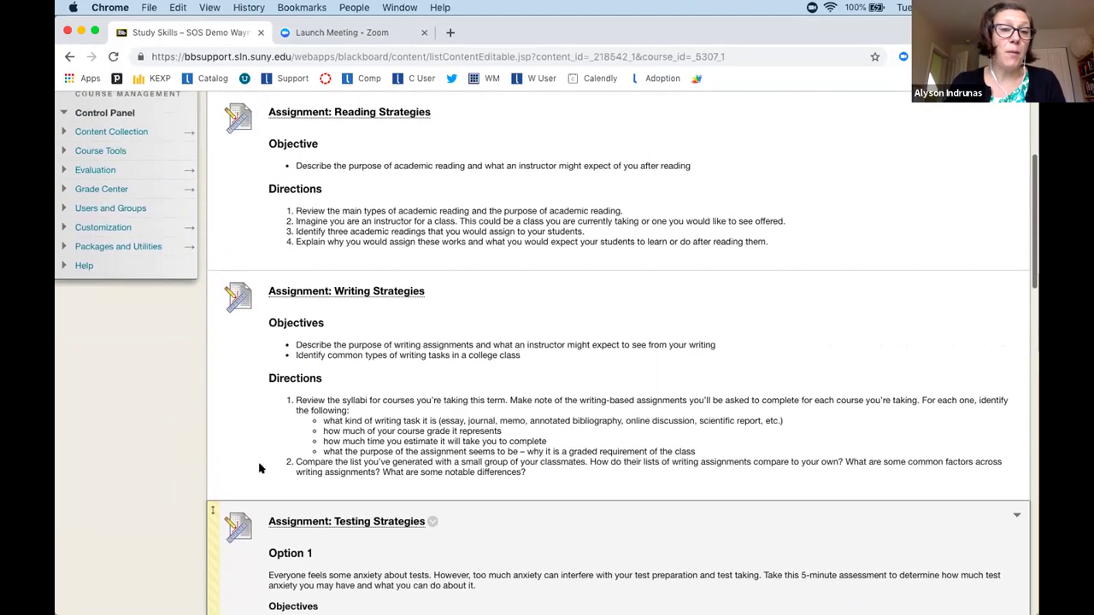
scroll(260, 468, "up", 3)
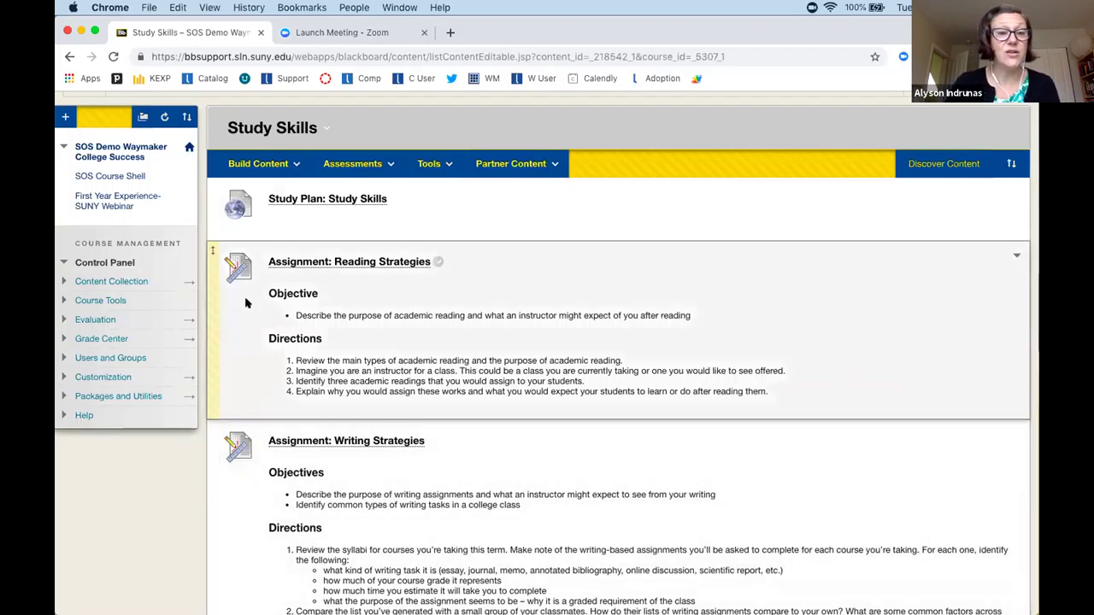
Open the Study Skills study plan and examine its Get Started, Dive In and Finish Strong sections
left_click(306, 199)
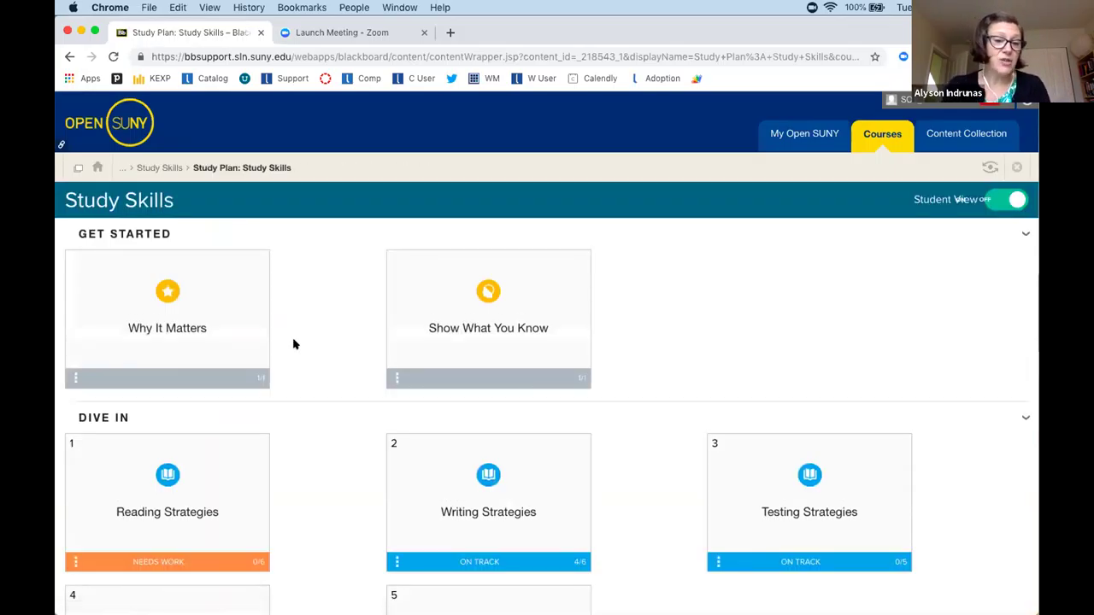
scroll(285, 360, "down", 1)
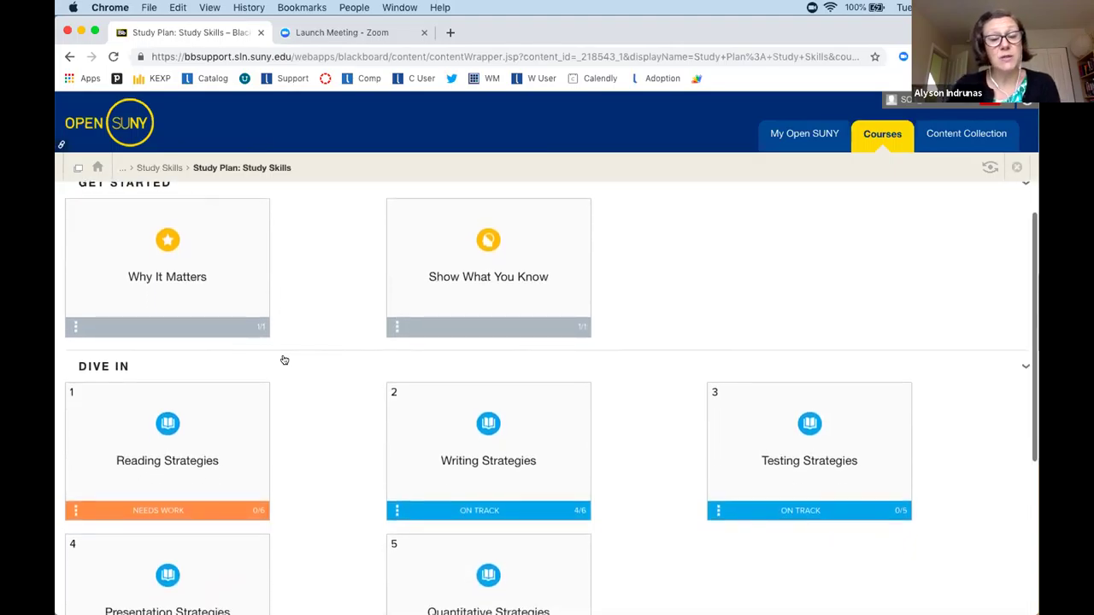
scroll(285, 360, "down", 1)
scroll(285, 360, "down", 1)
scroll(285, 360, "down", 1)
scroll(285, 360, "down", 1)
scroll(285, 360, "down", 1)
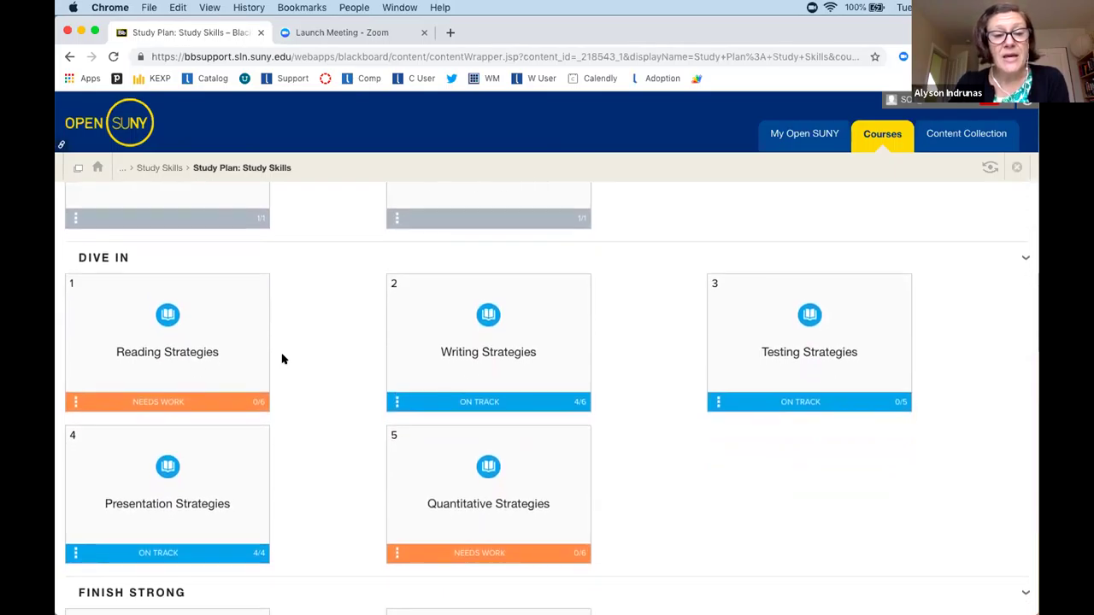
scroll(283, 359, "down", 1)
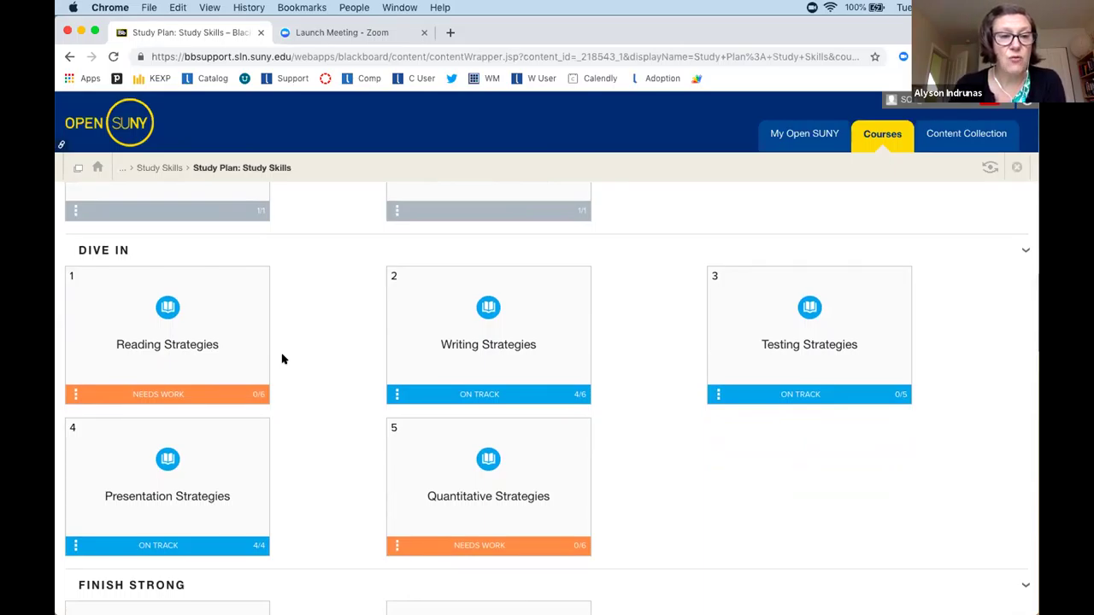
scroll(283, 359, "down", 5)
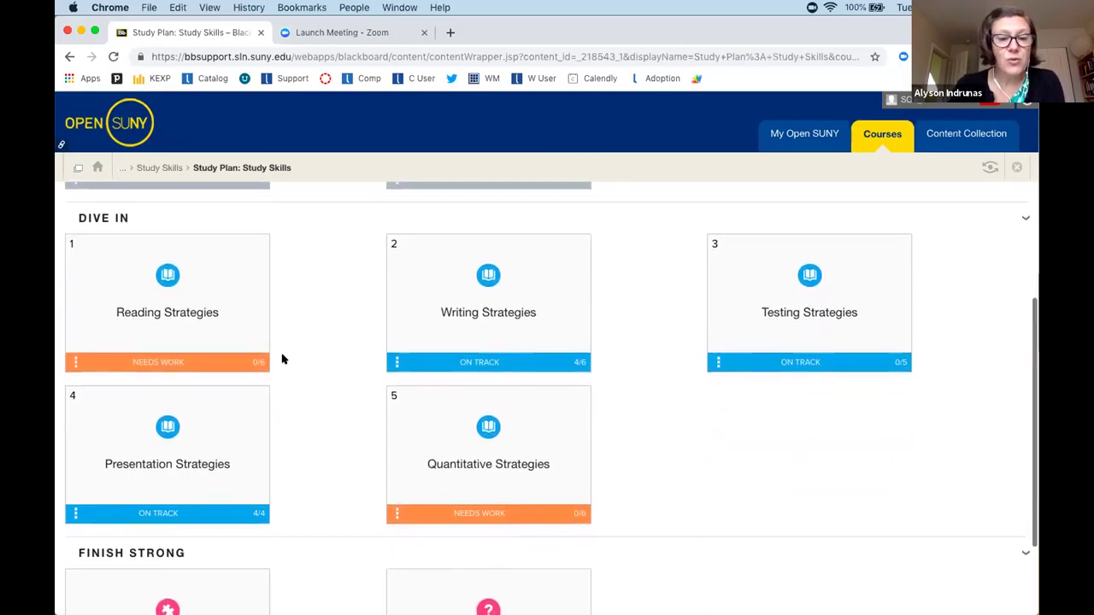
scroll(283, 359, "down", 2)
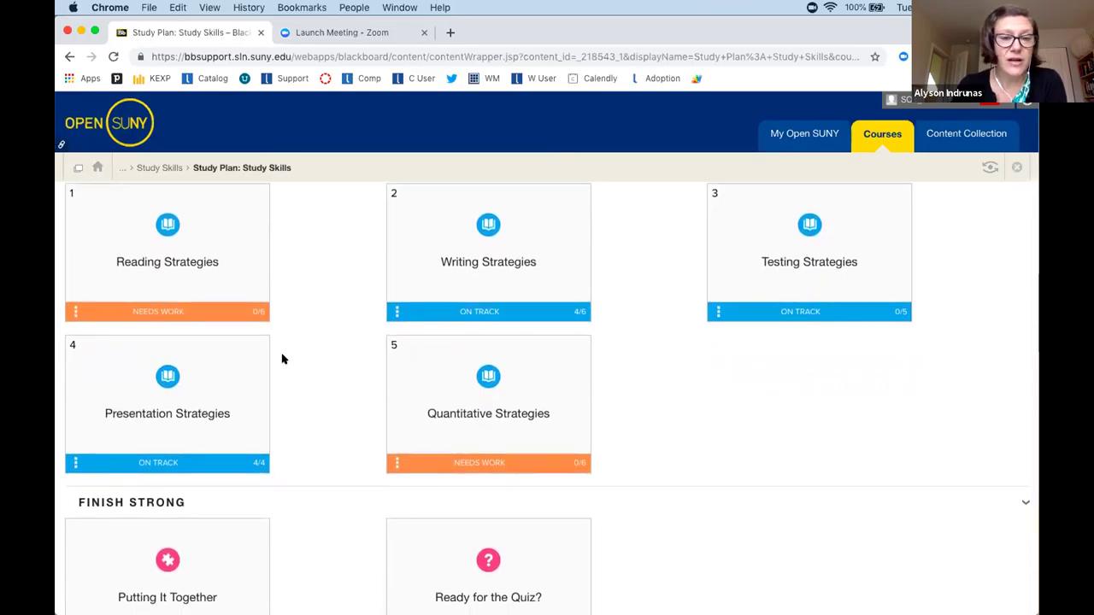
scroll(283, 359, "up", 8)
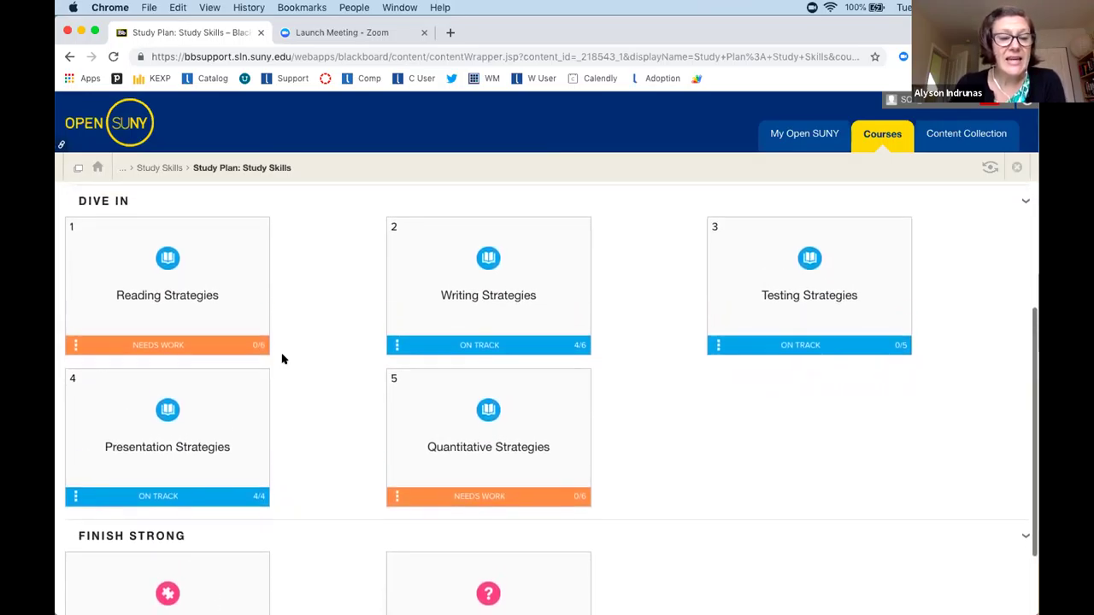
scroll(283, 359, "up", 2)
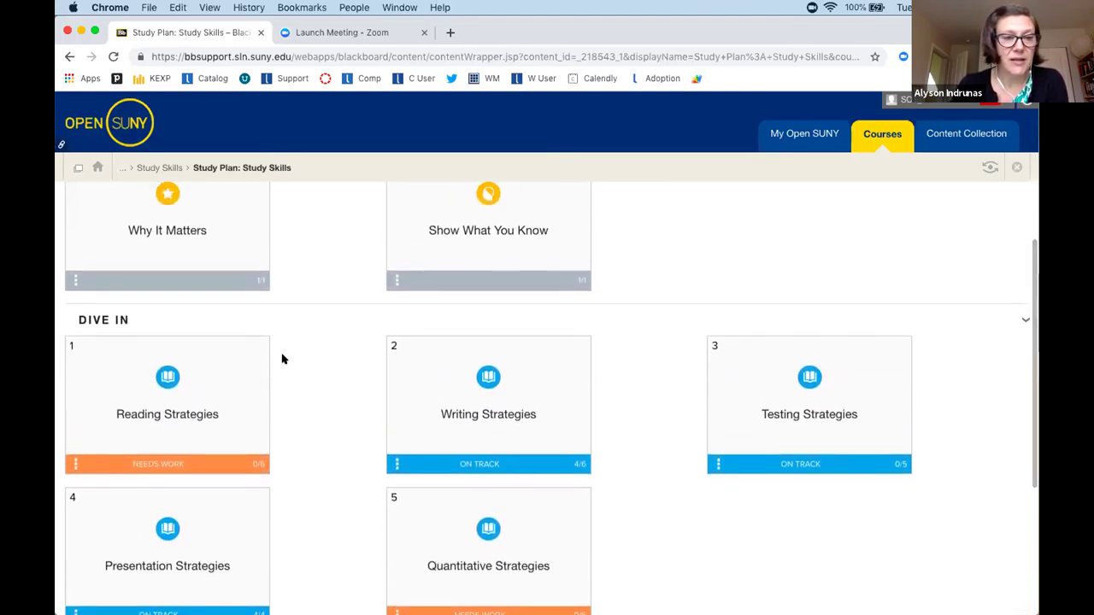
Open the Why It Matters: Study Skills page from the Get Started section and read through it
scroll(283, 359, "up", 2)
left_click(215, 253)
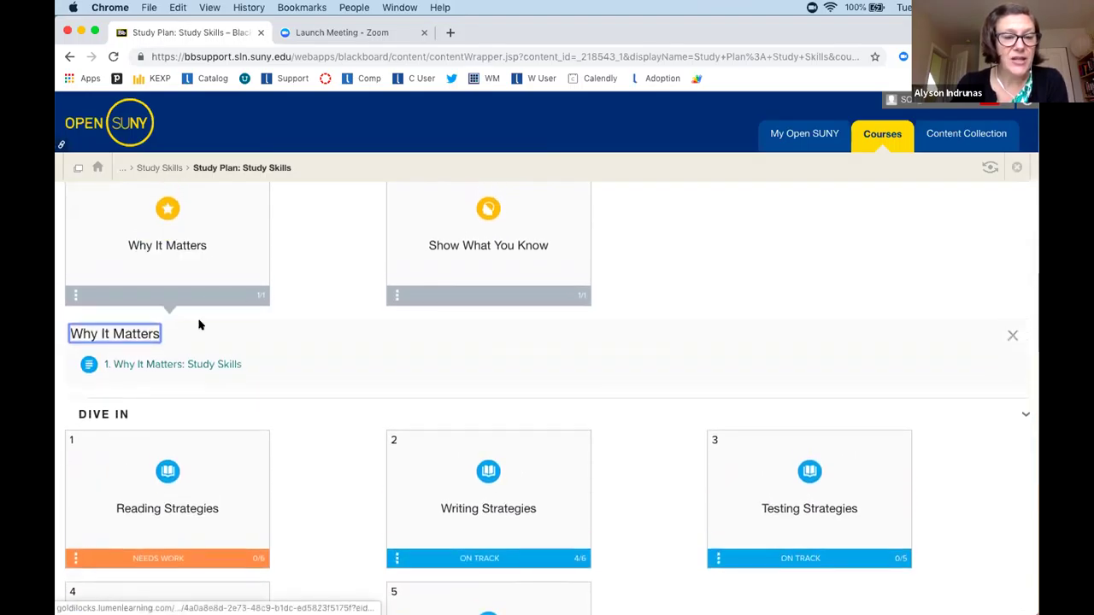
left_click(206, 361)
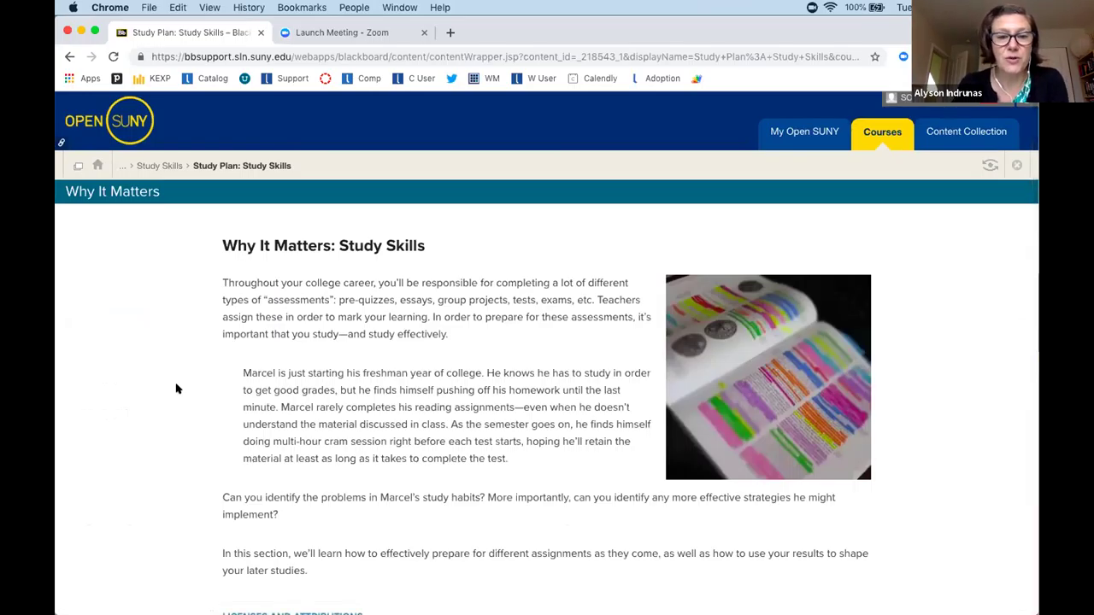
scroll(170, 394, "down", 2)
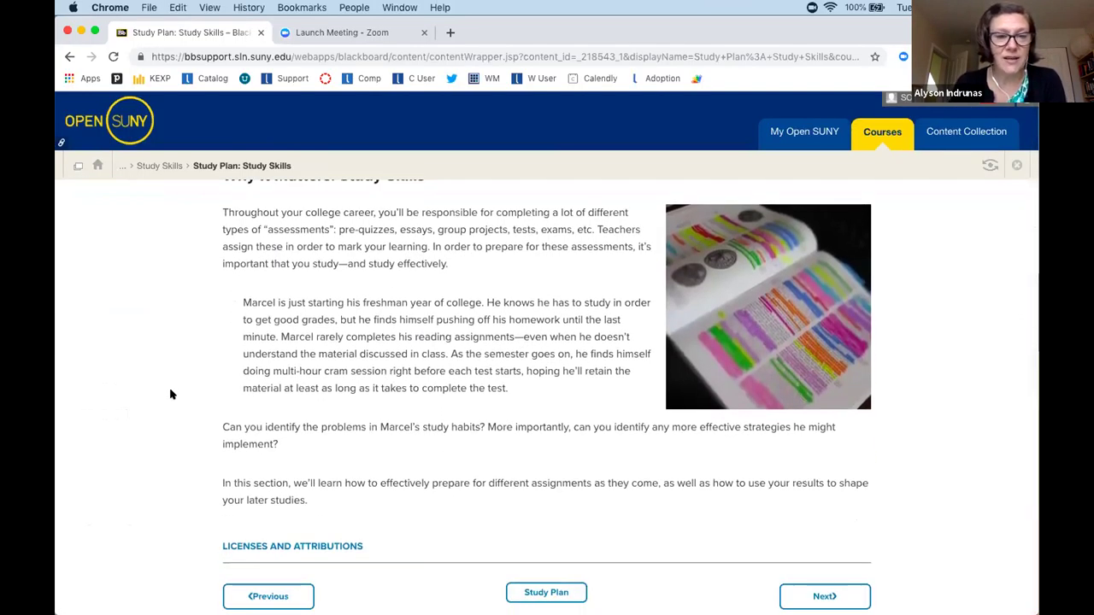
scroll(179, 393, "down", 2)
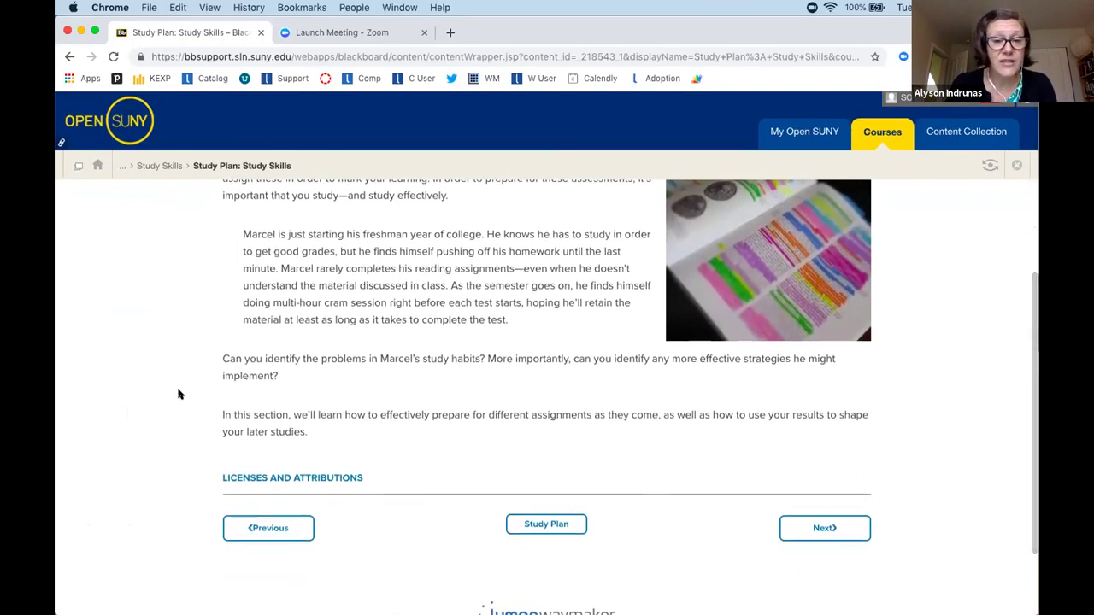
Advance to the Show What You Know pre-test page and return to the study plan without starting the test
left_click(813, 523)
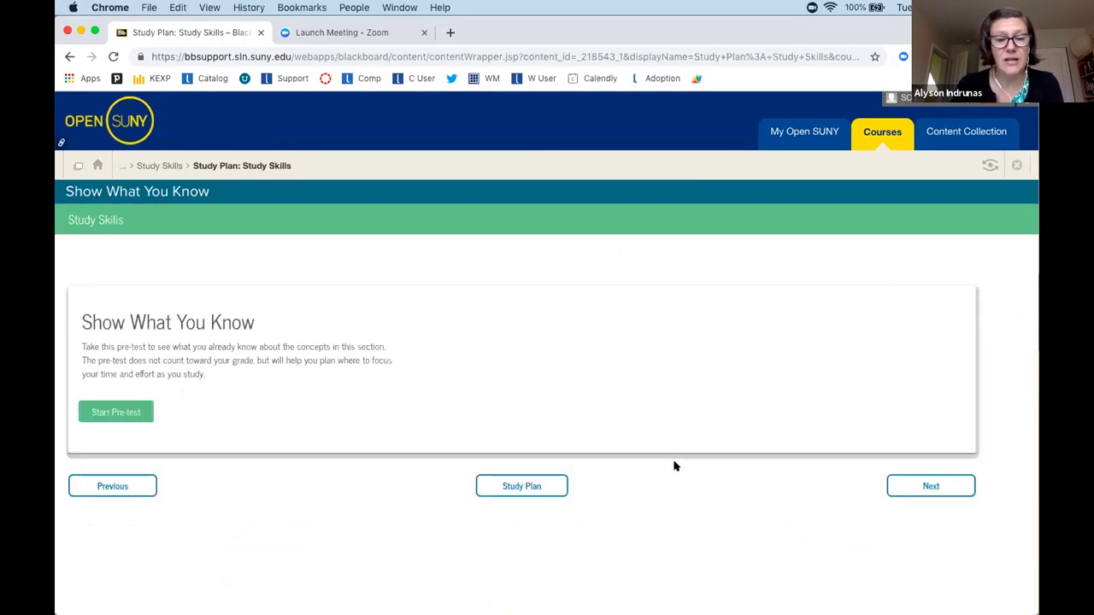
left_click(554, 483)
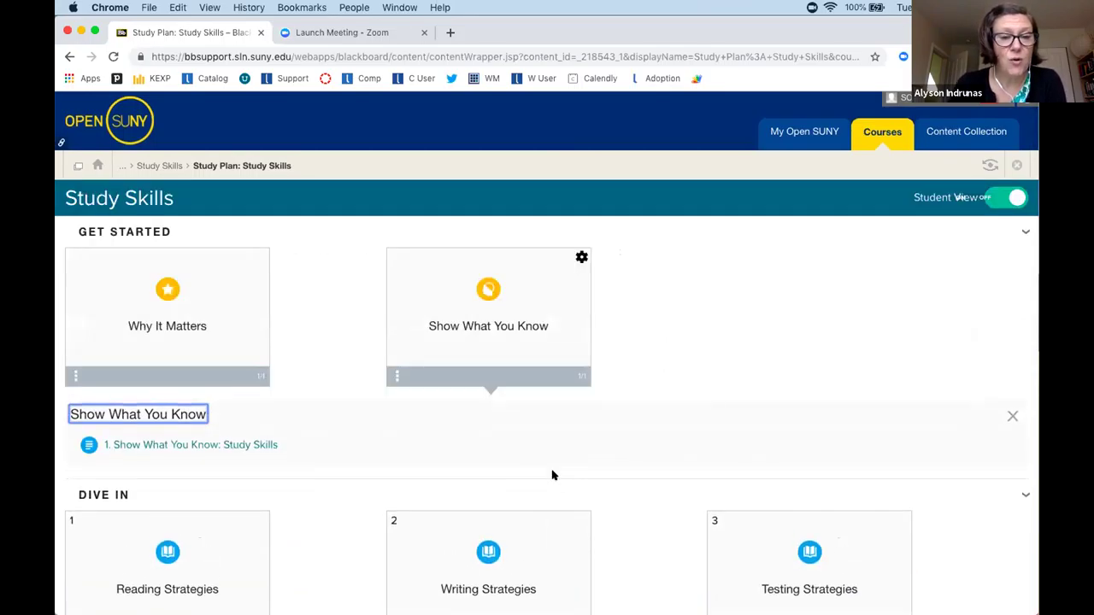
Expand Reading Strategies in the Dive In section to list its outcome, text pages and self check
scroll(489, 463, "down", 3)
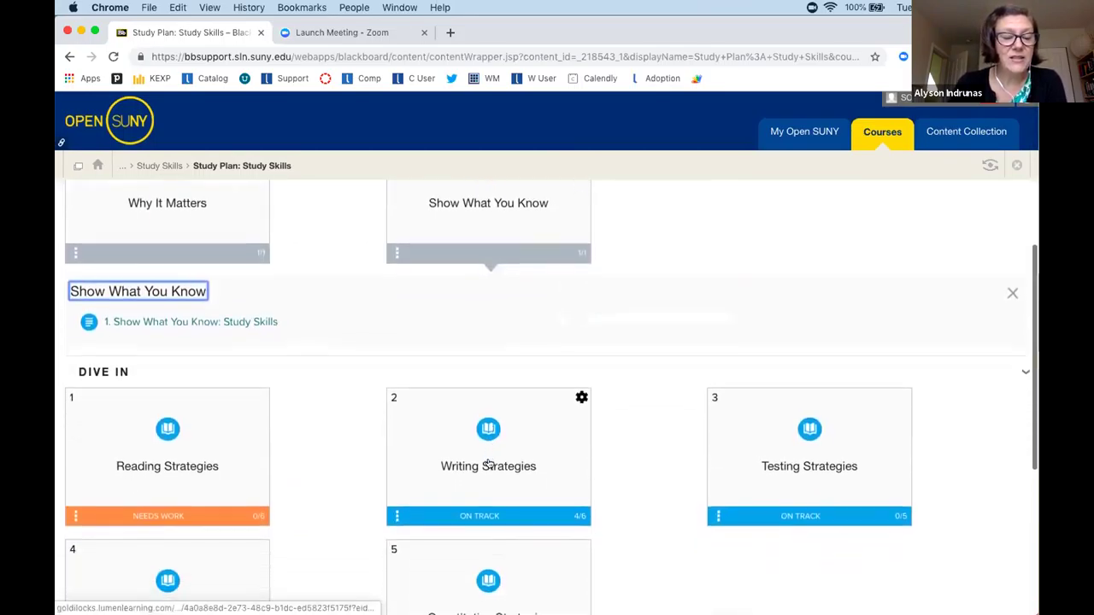
scroll(489, 463, "down", 1)
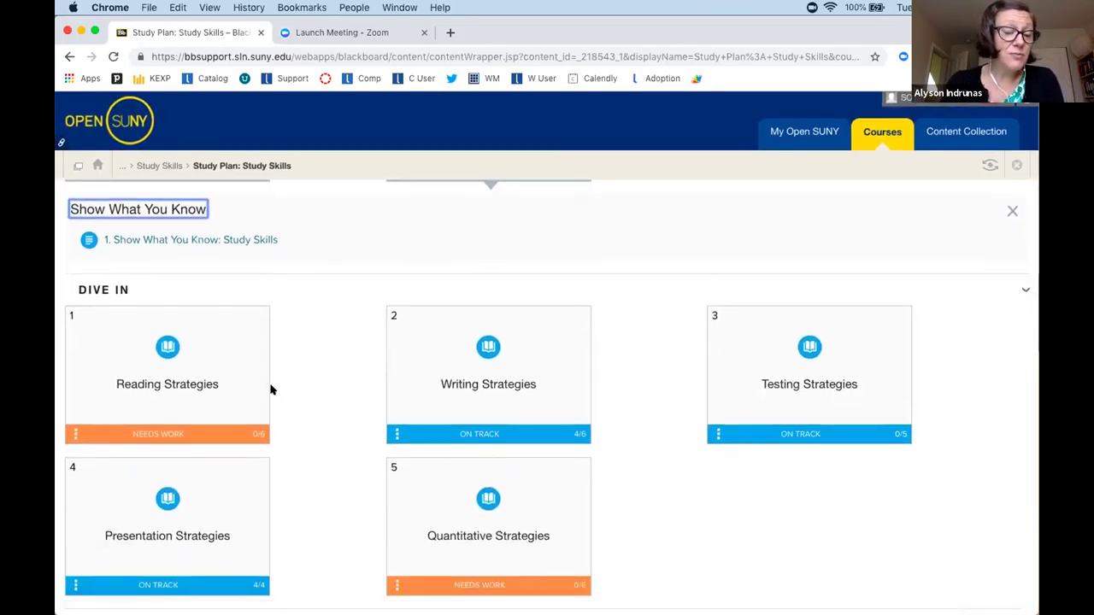
scroll(264, 384, "down", 2)
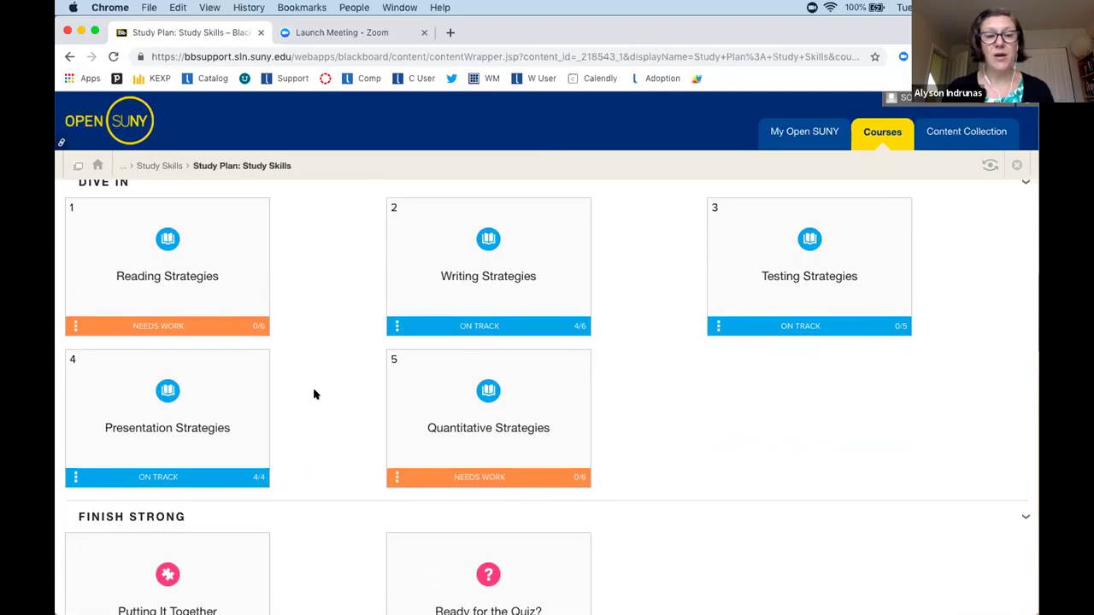
left_click(202, 275)
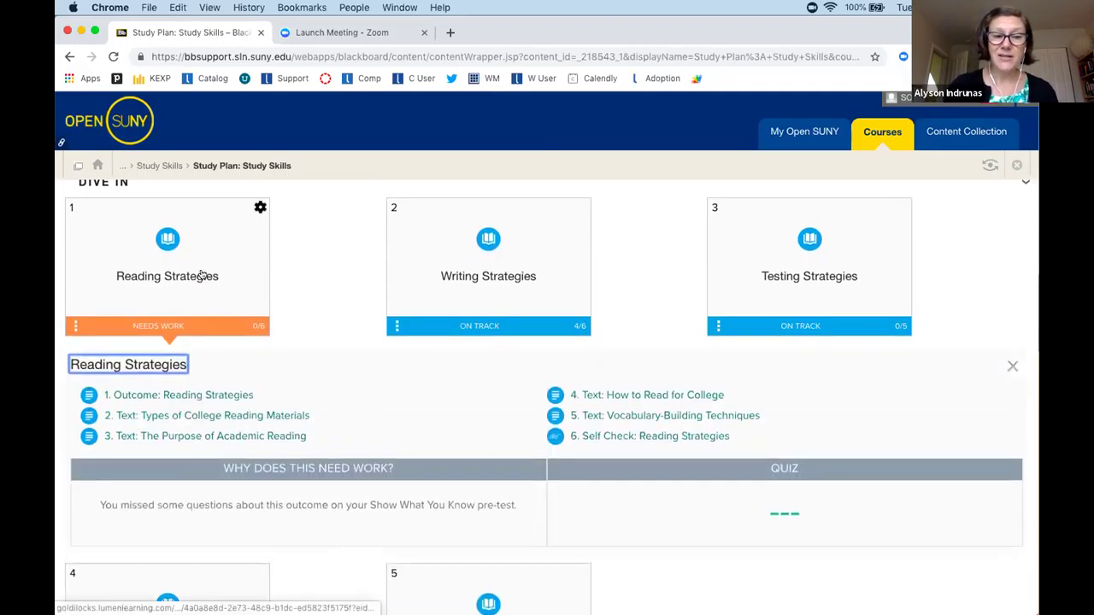
Open the Outcome: Reading Strategies page and read down through its quote and learning objectives
left_click(233, 396)
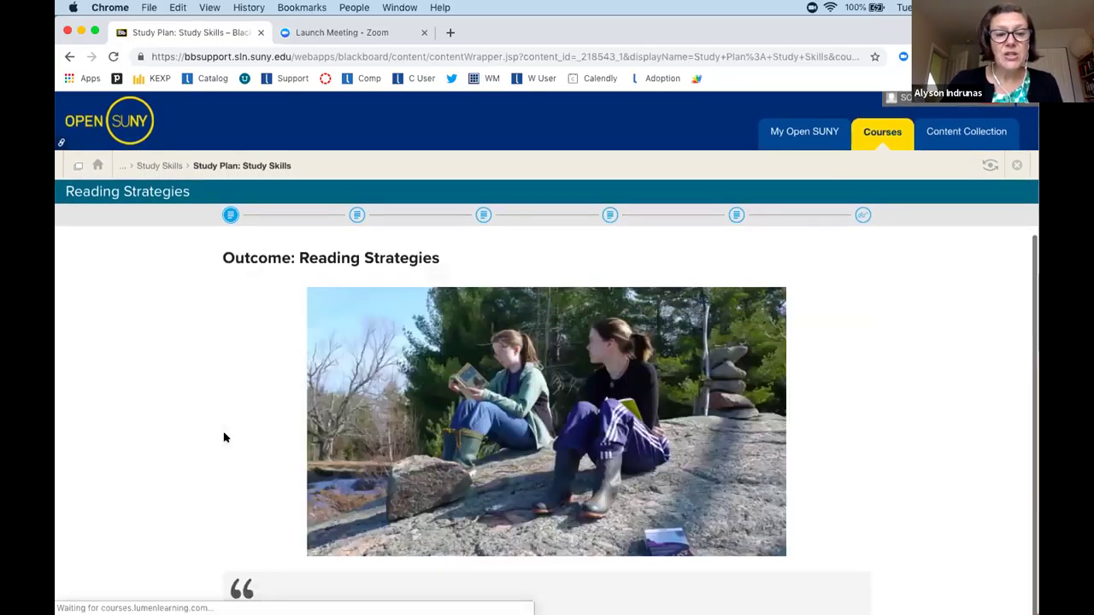
scroll(224, 436, "down", 2)
scroll(224, 438, "down", 1)
scroll(224, 438, "up", 1)
scroll(224, 438, "down", 1)
scroll(224, 438, "down", 4)
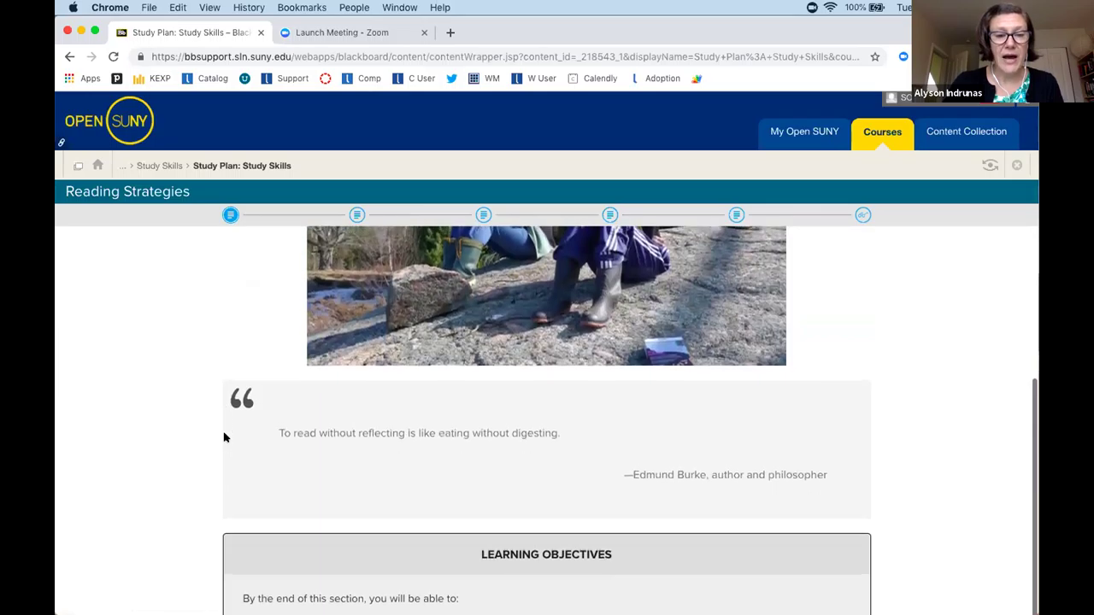
scroll(178, 464, "down", 3)
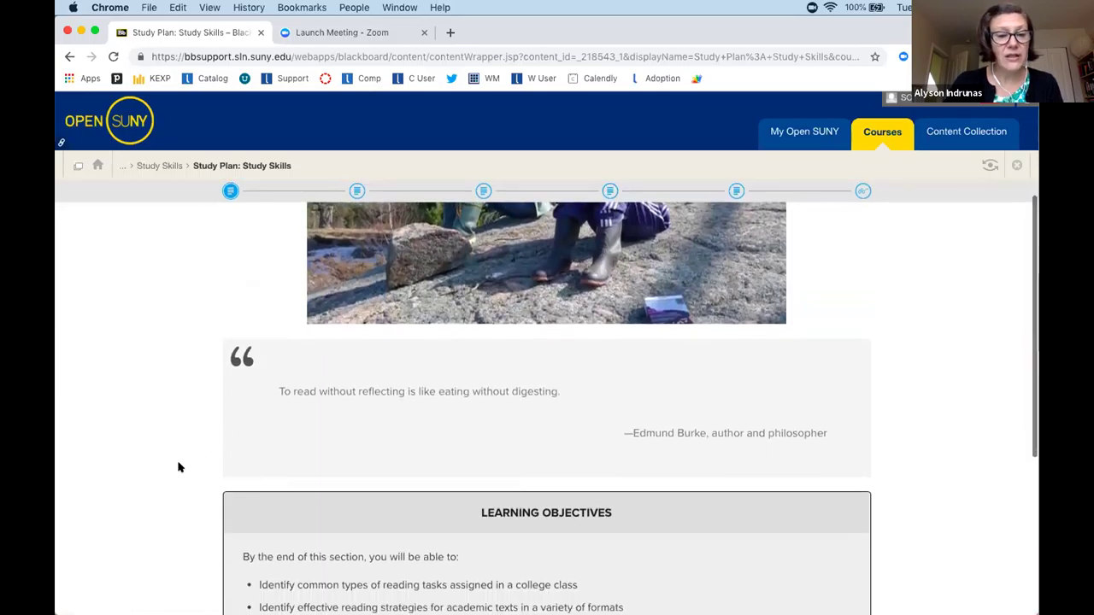
scroll(179, 467, "down", 4)
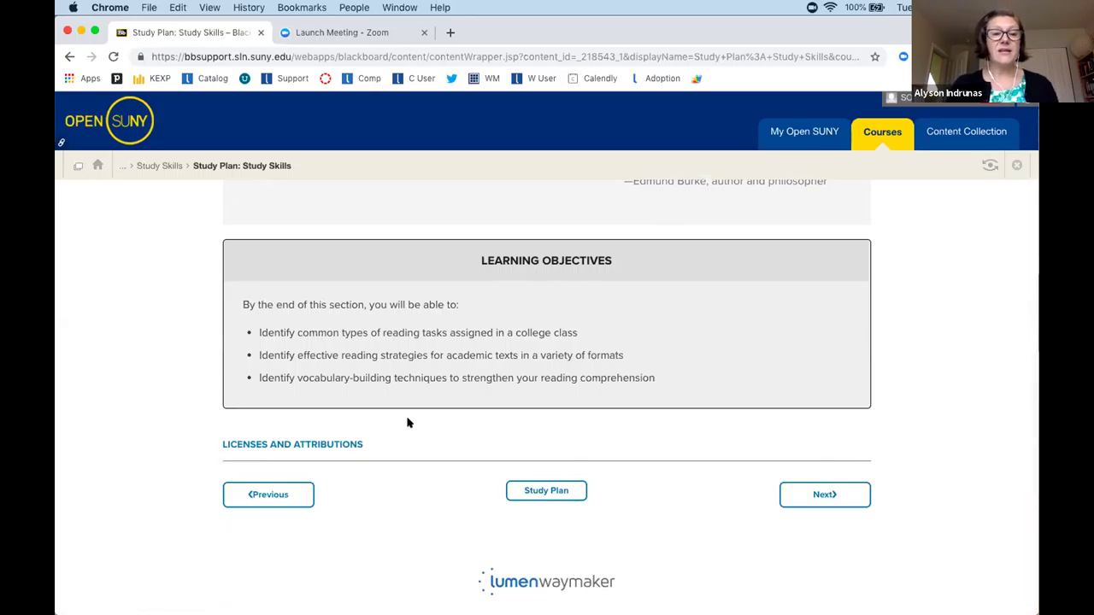
Advance through the Types of College Reading Materials and The Purpose of Academic Reading text pages, skimming each one
left_click(817, 493)
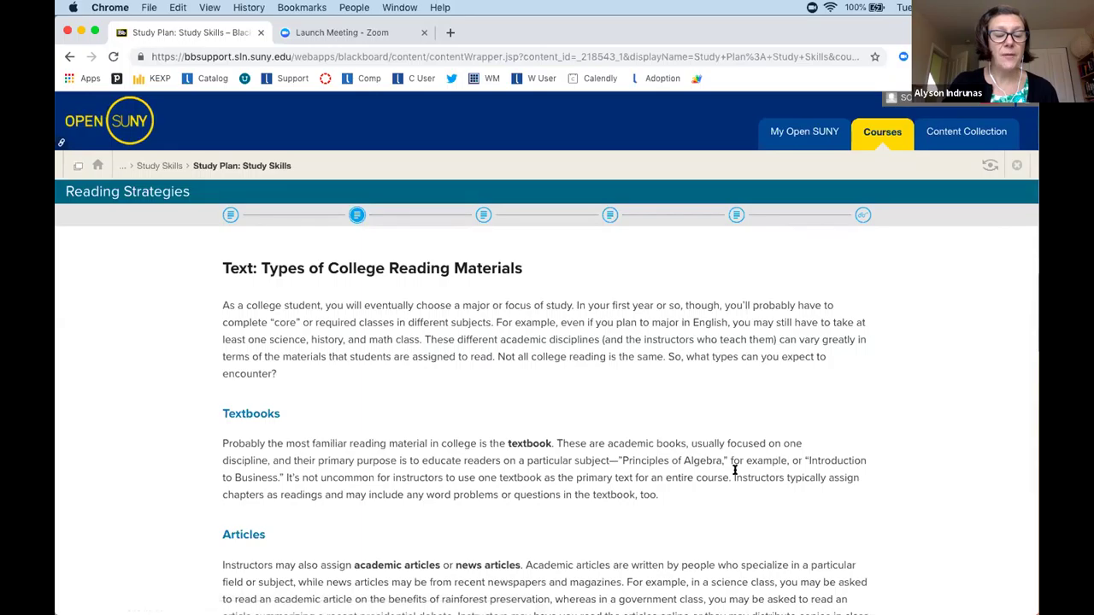
scroll(734, 470, "down", 5)
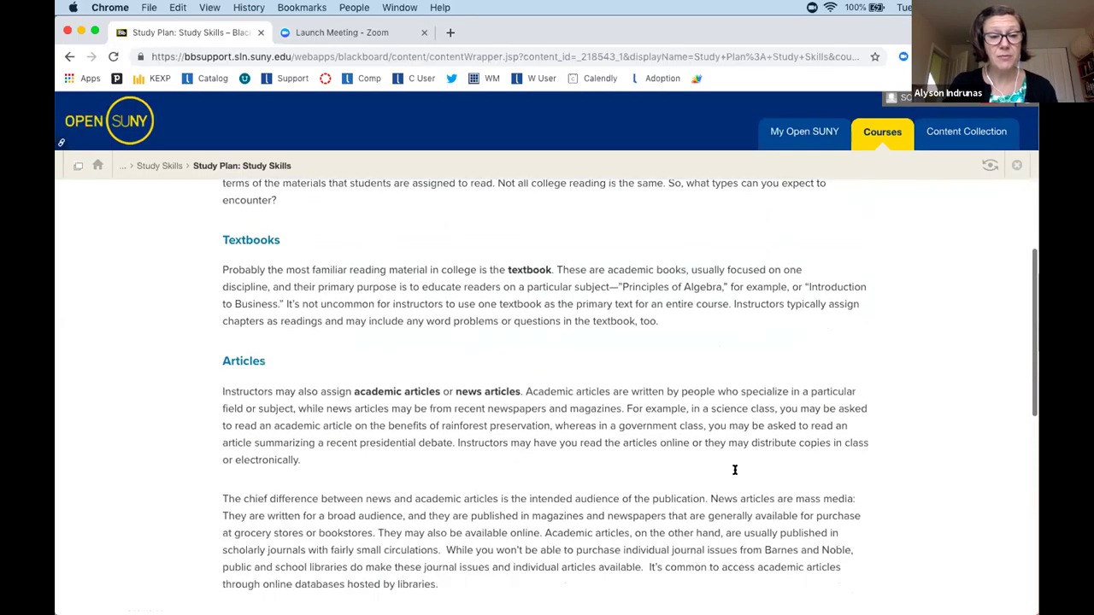
scroll(734, 470, "down", 8)
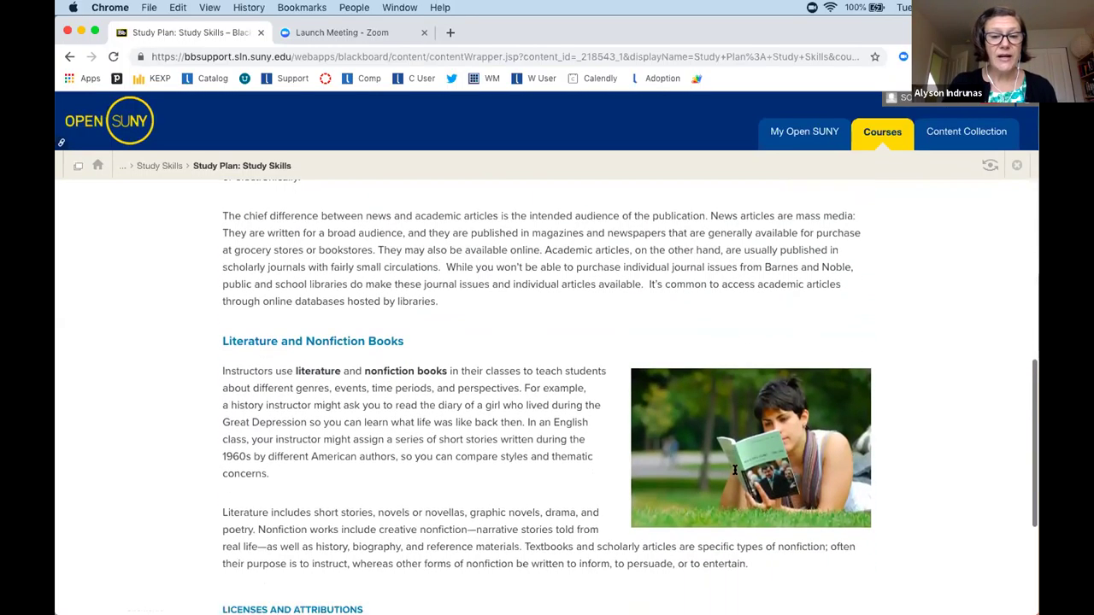
scroll(735, 470, "down", 1)
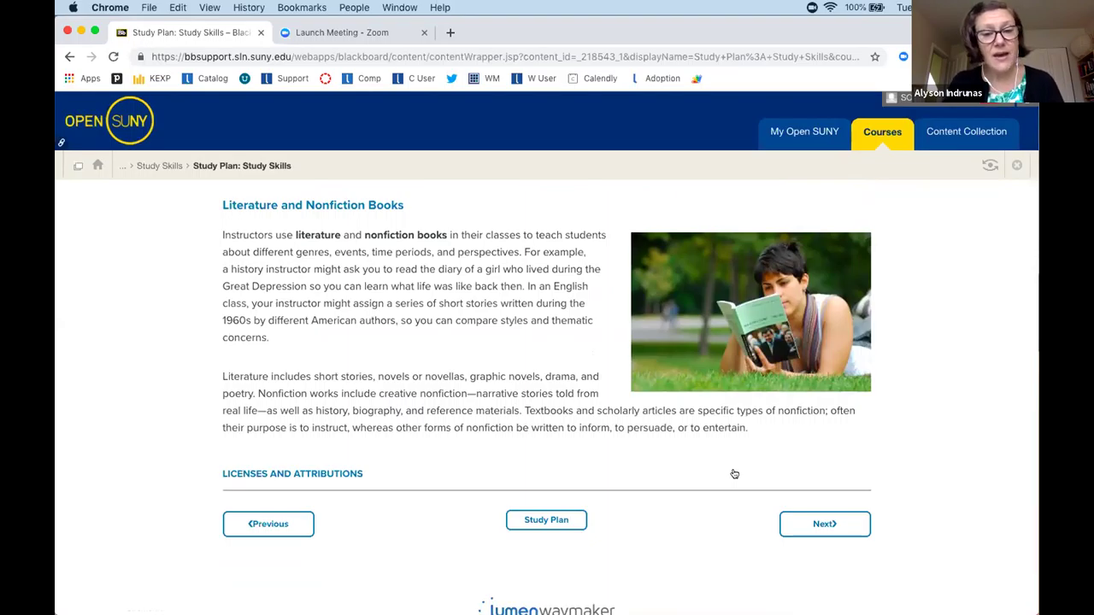
left_click(807, 521)
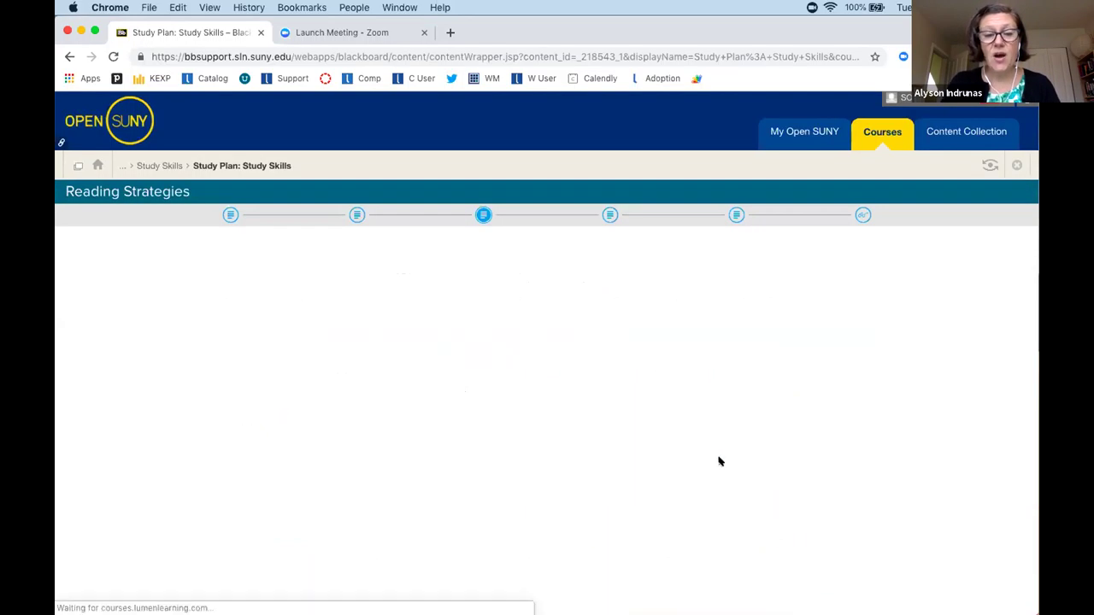
scroll(696, 444, "down", 5)
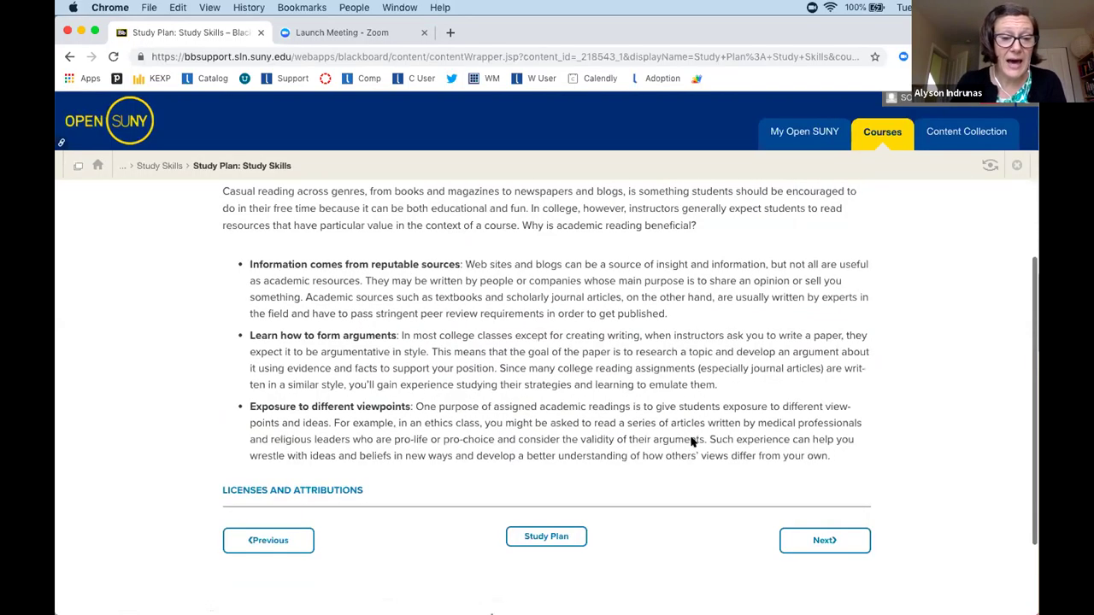
Advance to the How to Read for College page and skim its text and embedded video down to the end
left_click(818, 493)
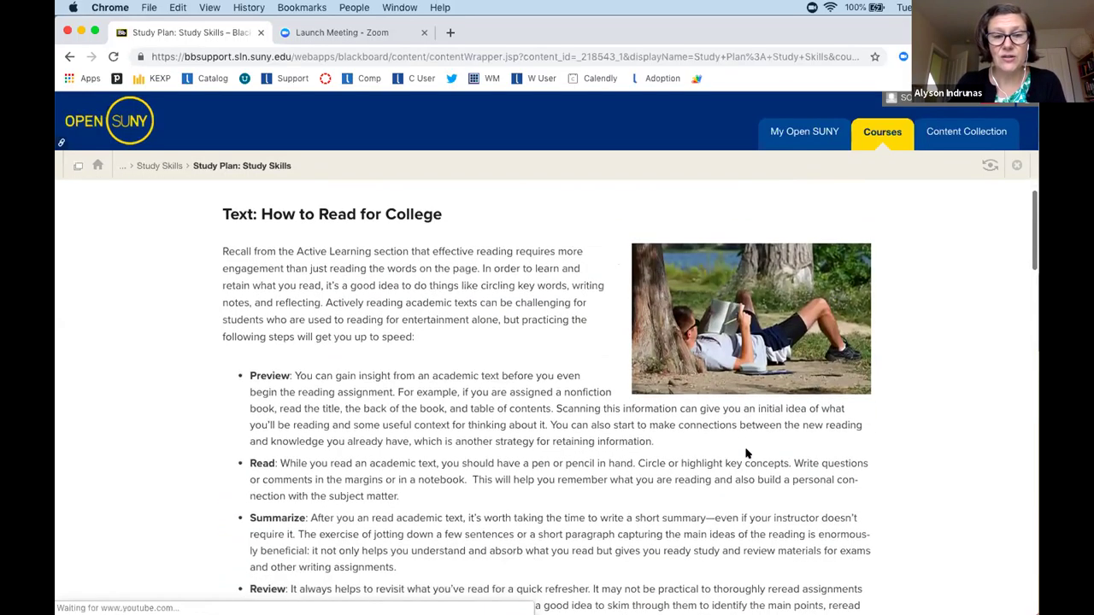
scroll(745, 454, "down", 3)
scroll(745, 454, "down", 4)
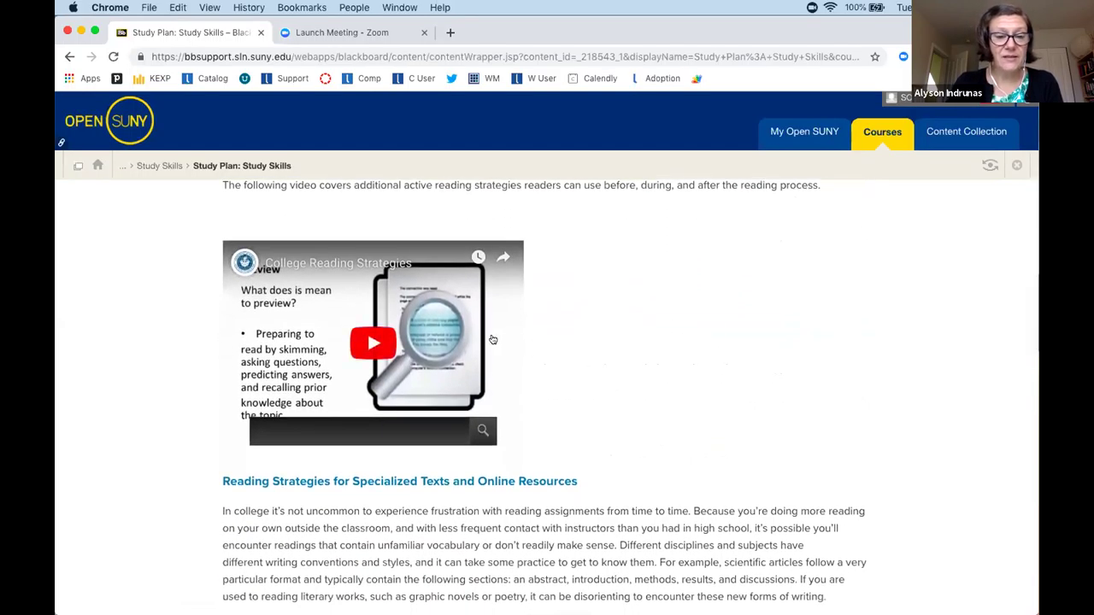
scroll(577, 377, "down", 2)
scroll(577, 377, "down", 5)
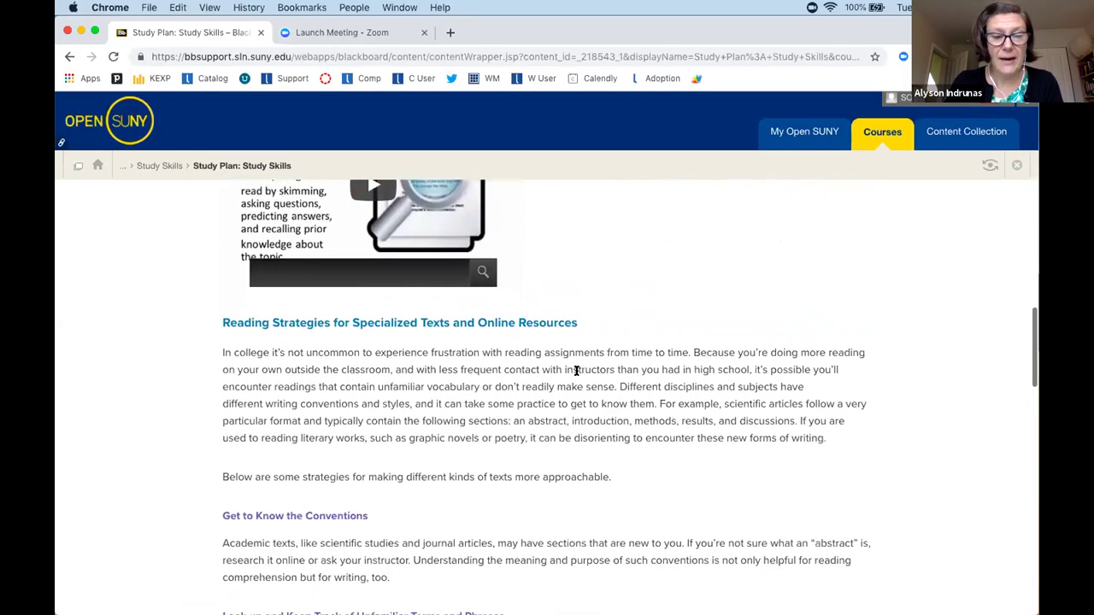
scroll(577, 377, "down", 10)
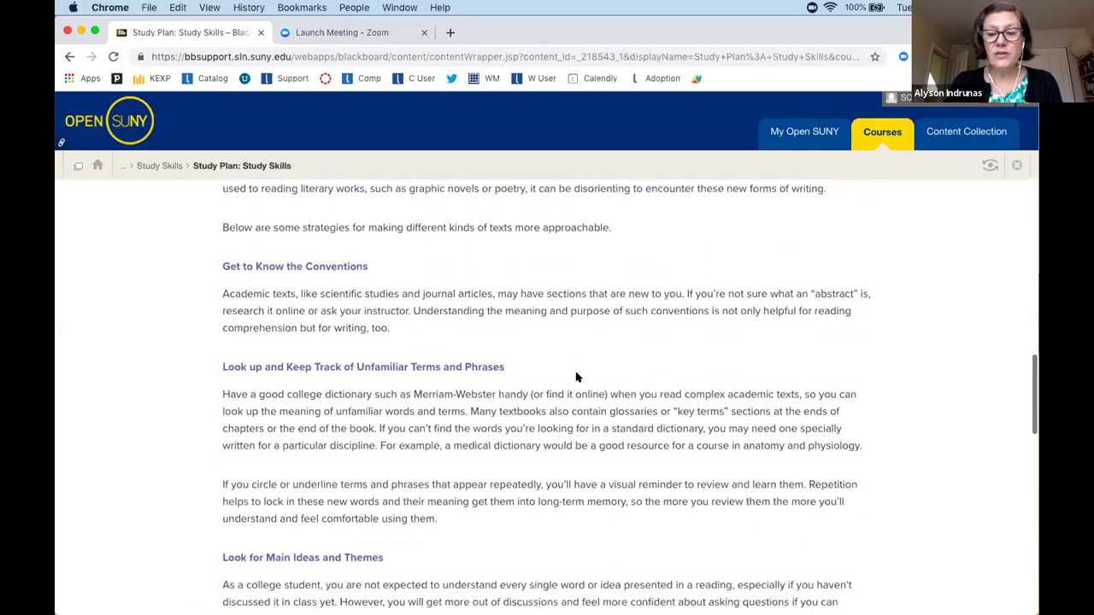
scroll(577, 377, "down", 5)
Expand the page's Licenses and Attributions, review the original and previously shared CC licensed content, and collapse the section again
left_click(339, 446)
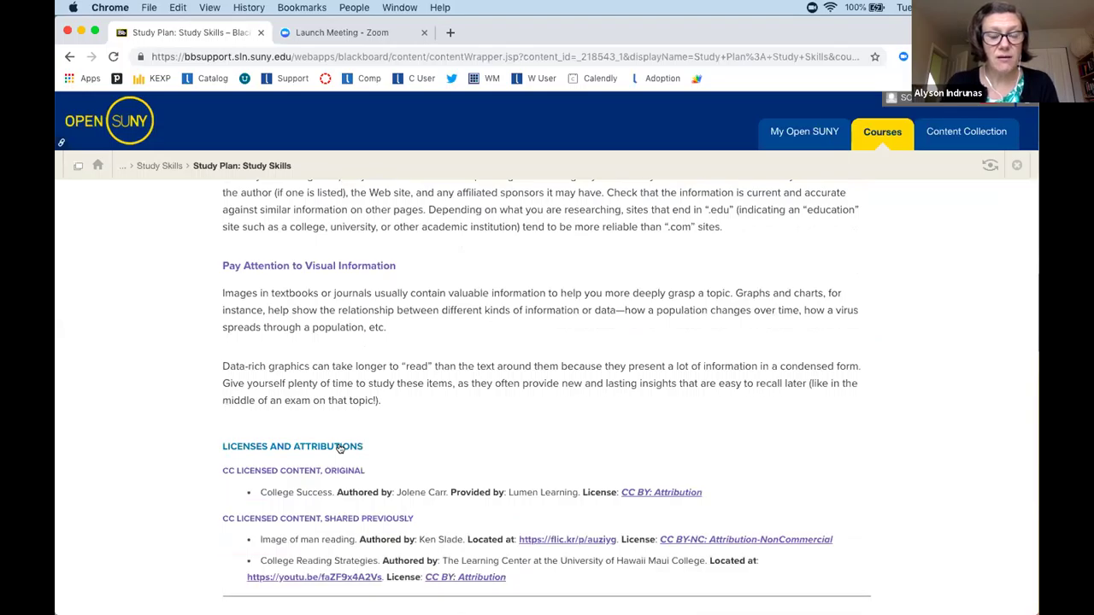
scroll(339, 446, "down", 2)
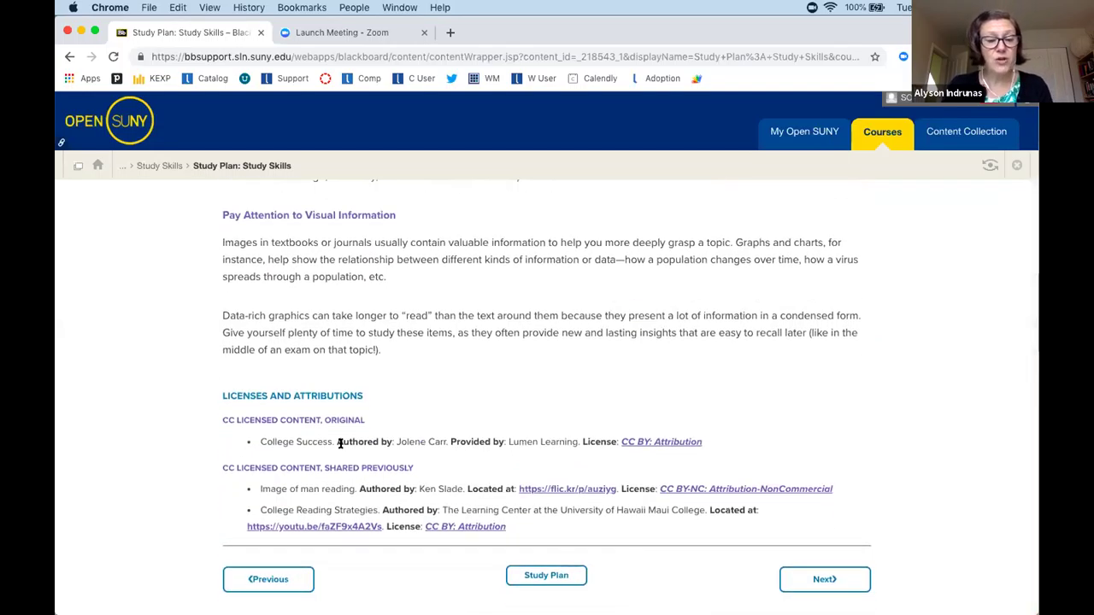
left_click(322, 396)
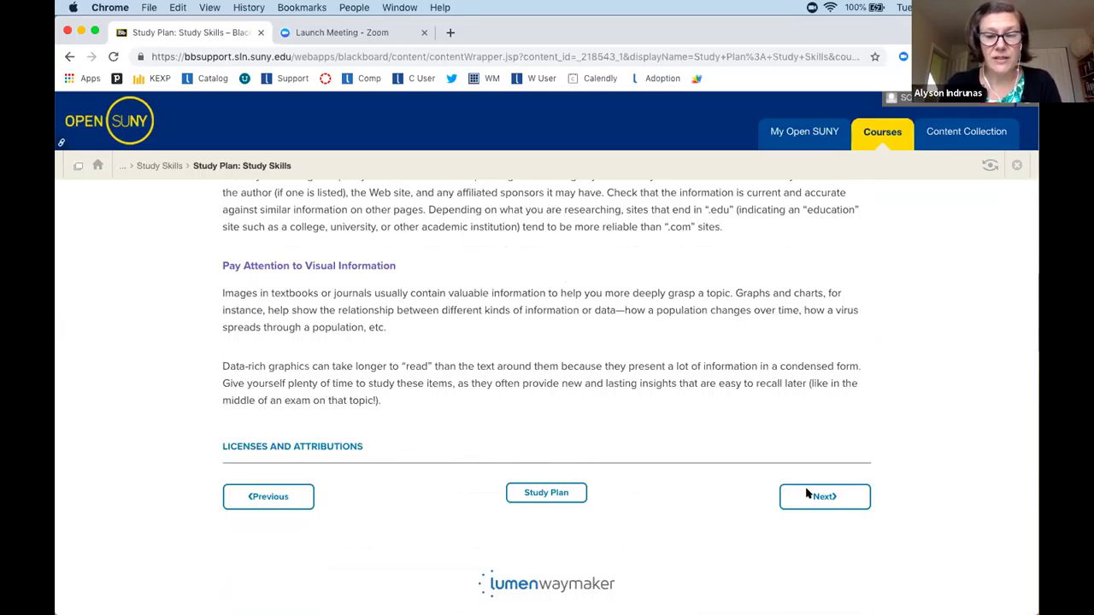
left_click(358, 447)
scroll(458, 451, "down", 2)
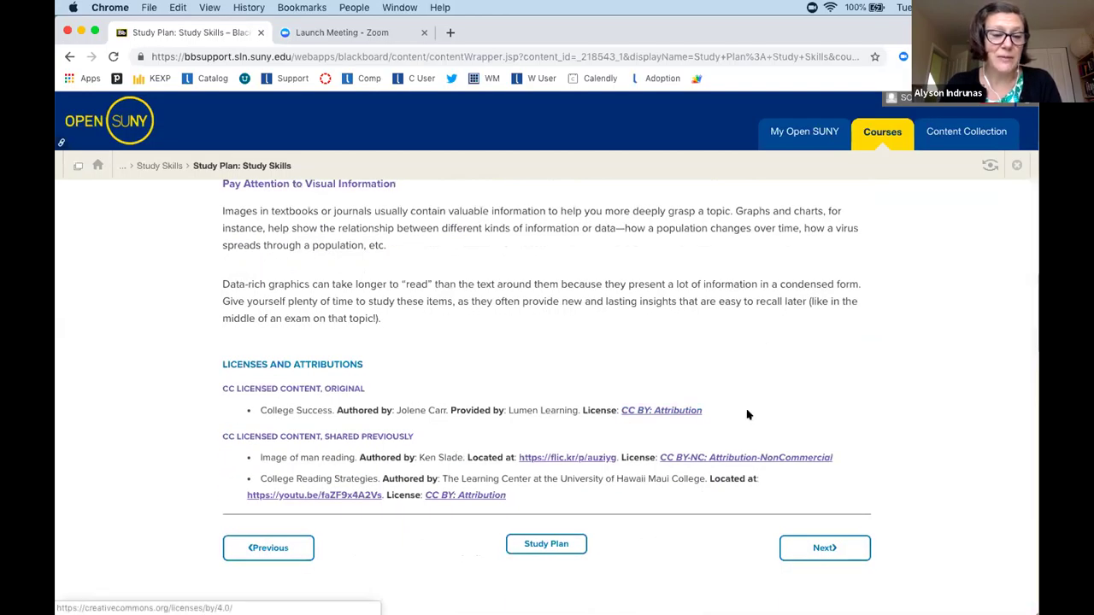
left_click(346, 363)
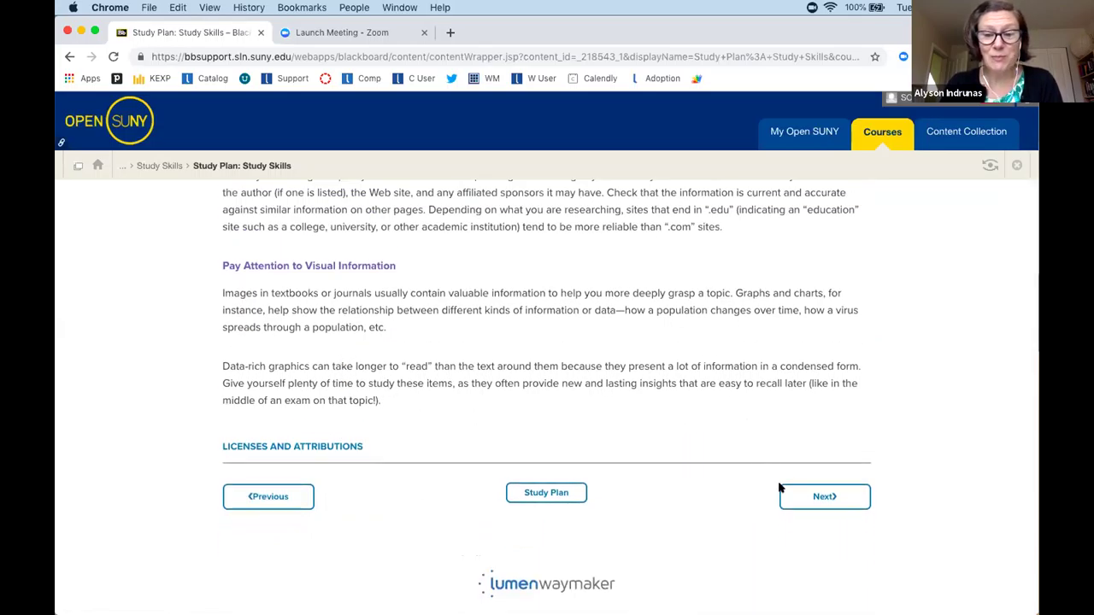
Advance to the Vocabulary-Building Techniques page and read through its text and embedded video
left_click(795, 502)
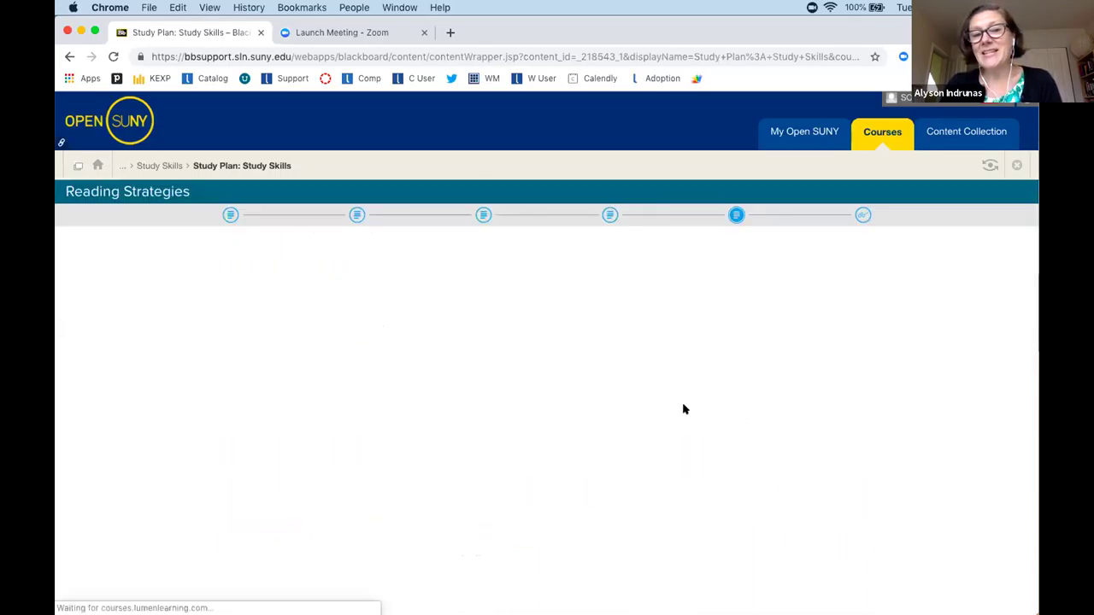
scroll(684, 409, "down", 1)
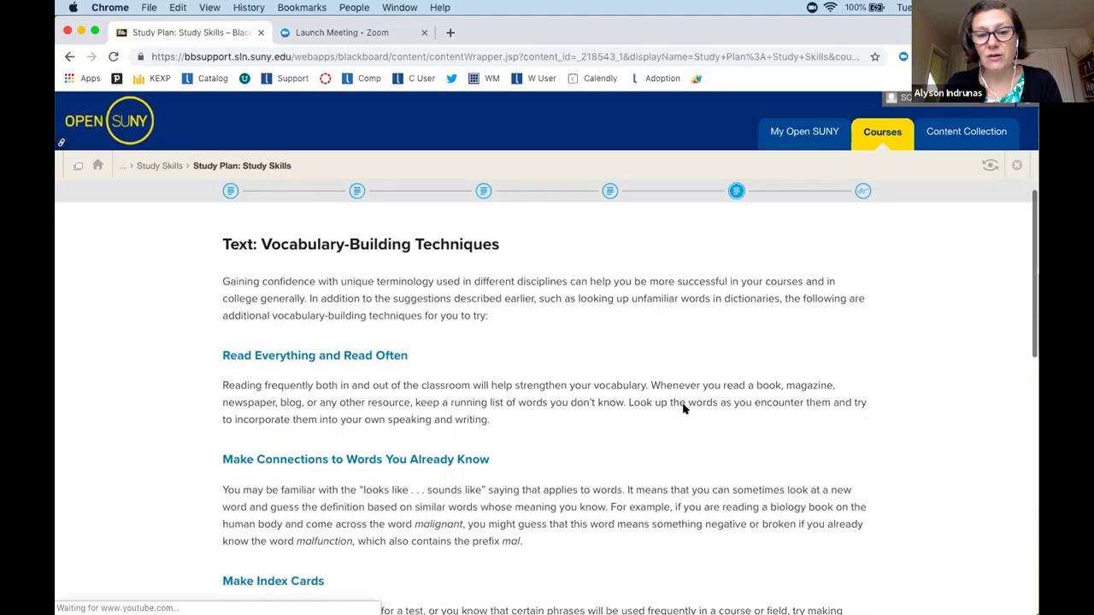
scroll(683, 409, "down", 5)
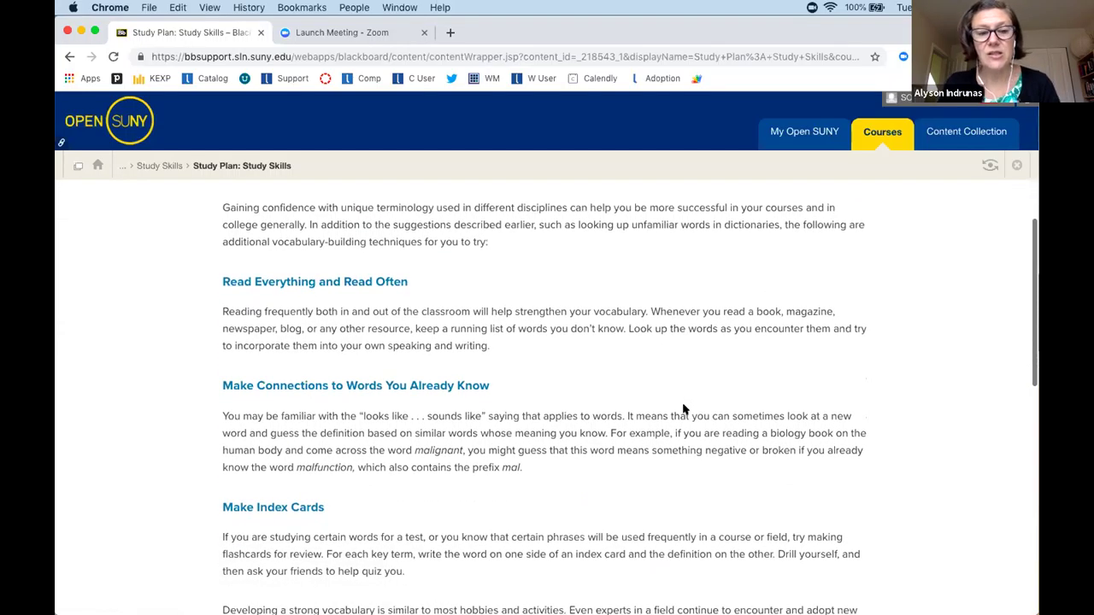
right_click(684, 409)
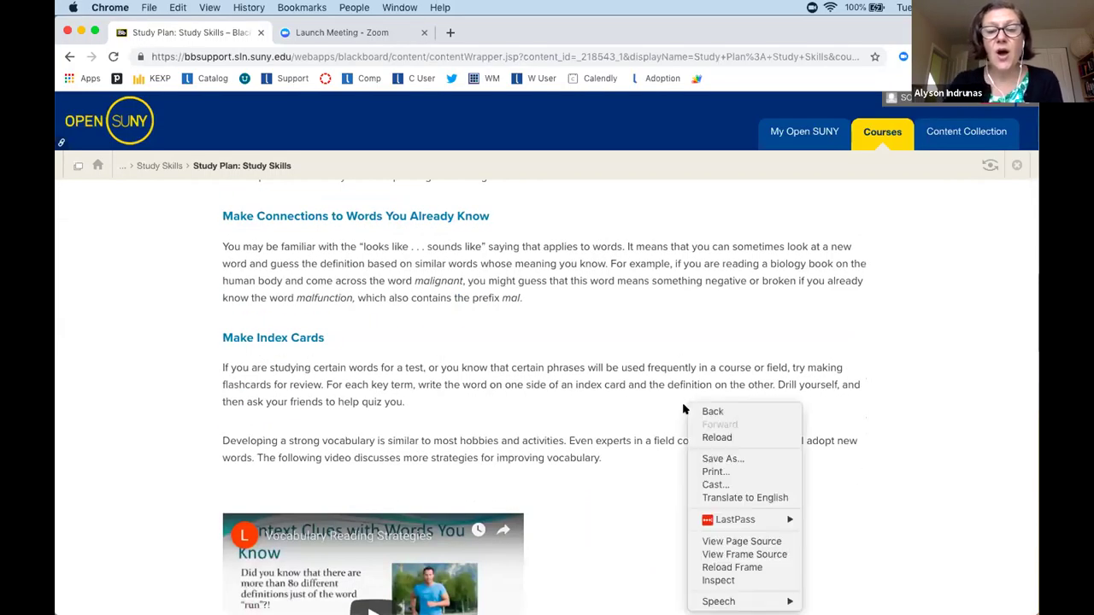
left_click(826, 424)
scroll(826, 424, "down", 7)
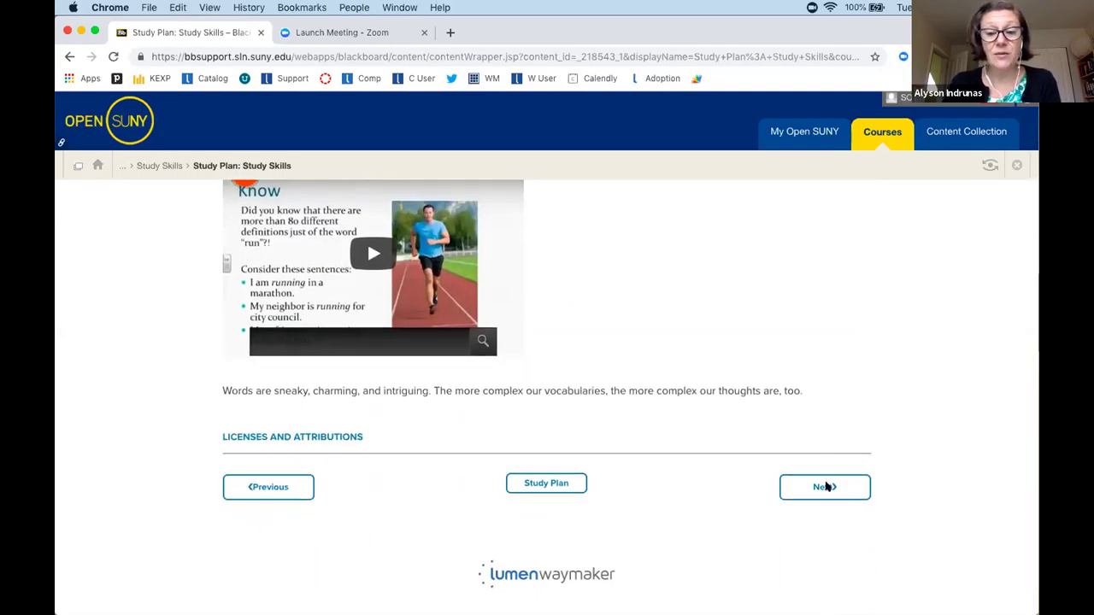
Open the Reading Strategies self check and answer the first question "writing a creative non-fiction short story about your childhood" with confidence Pretty Sure
left_click(825, 487)
scroll(770, 484, "down", 2)
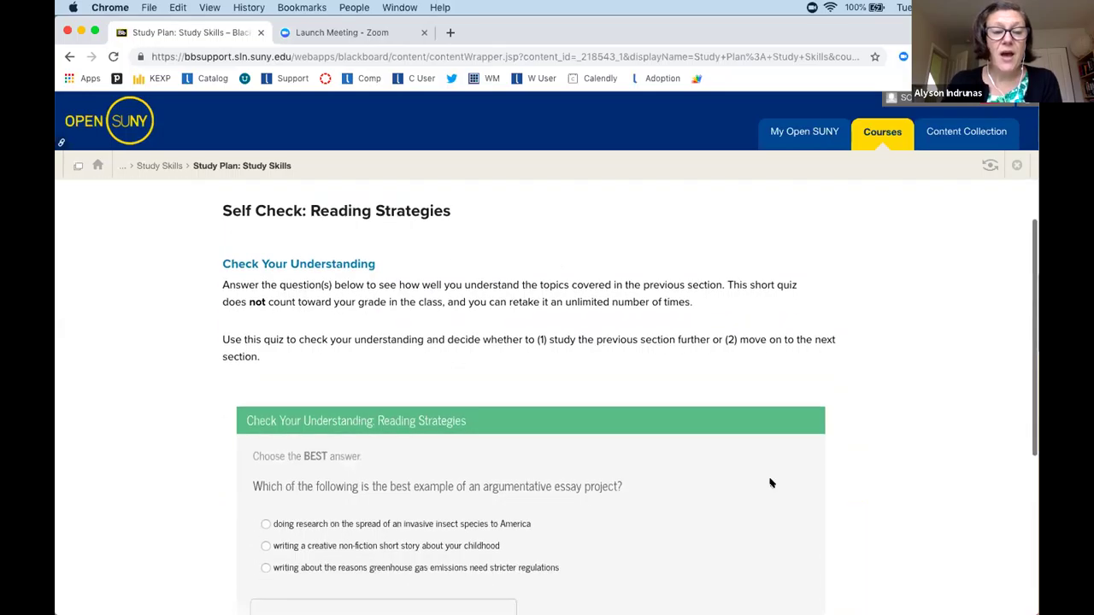
scroll(771, 484, "down", 3)
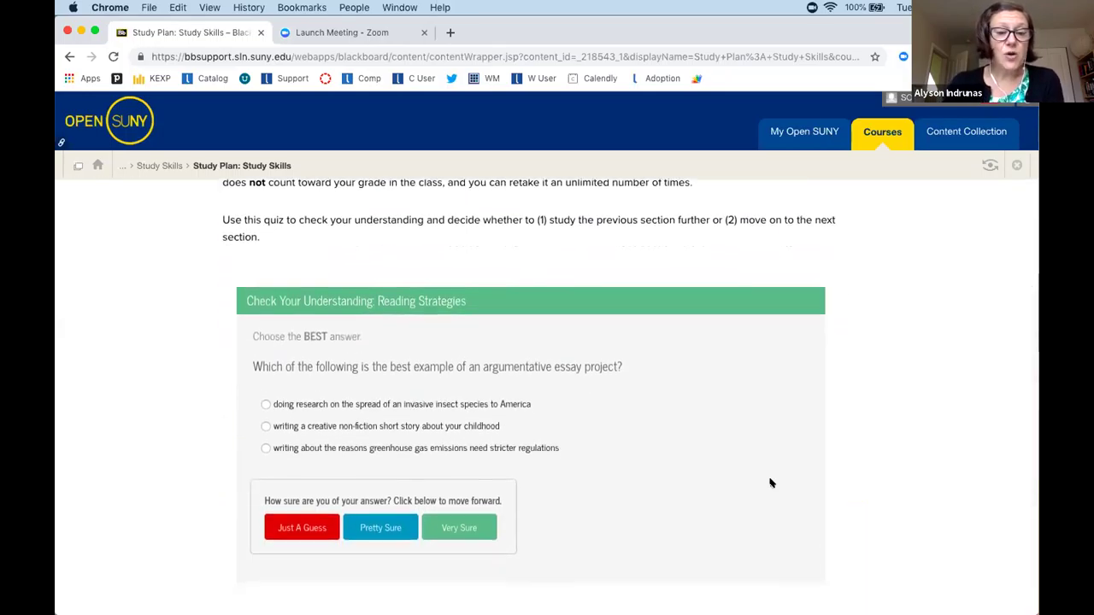
left_click(266, 426)
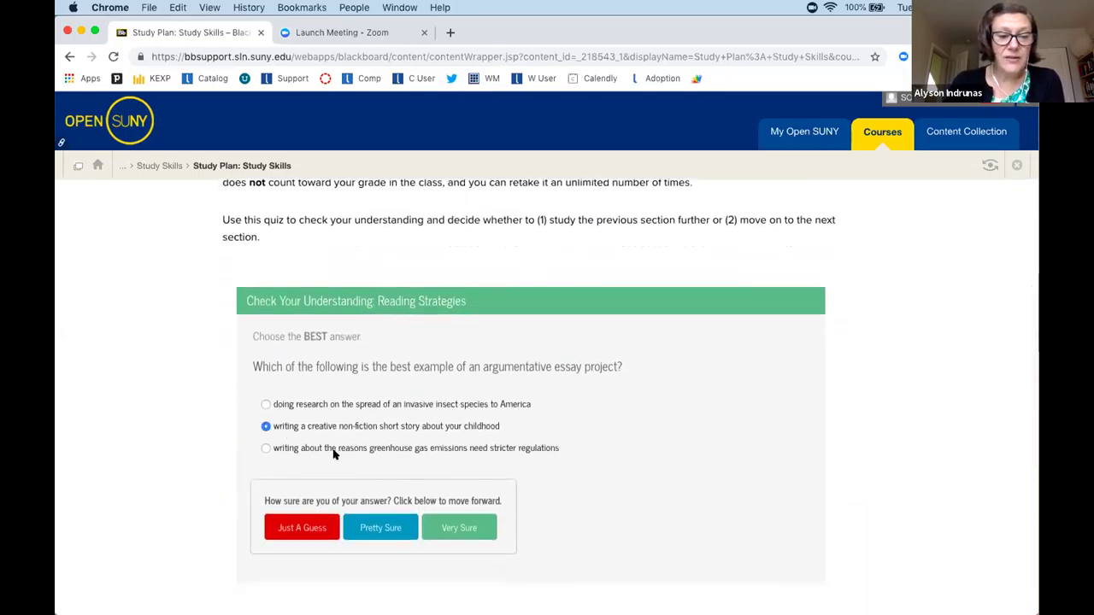
left_click(380, 529)
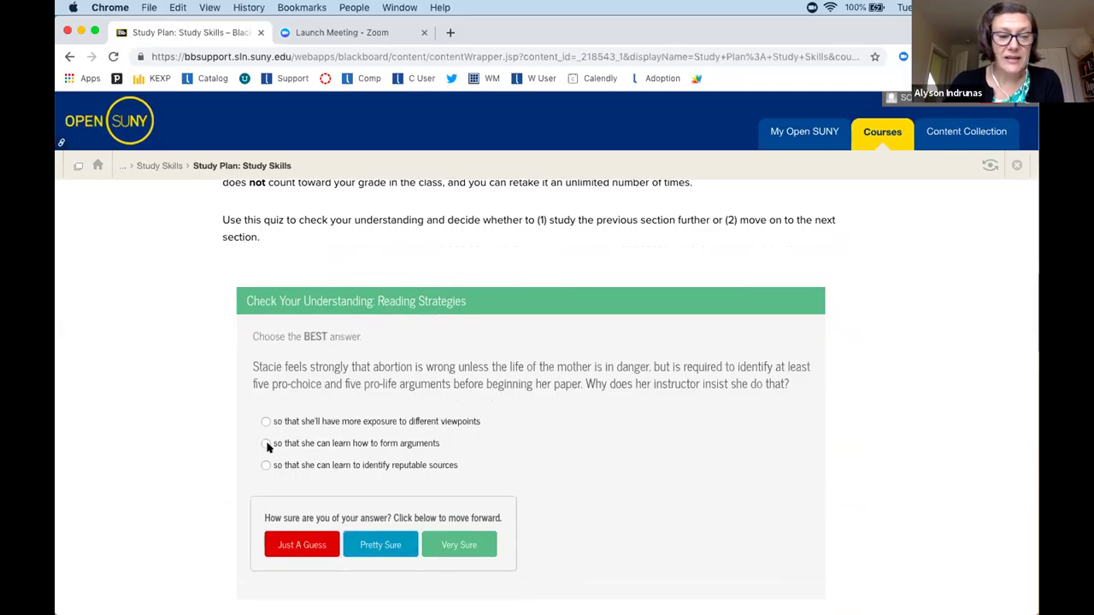
Submit the second question as Very Sure, answer the third "in the text around the word" as Very Sure, and review the self check results
left_click(452, 547)
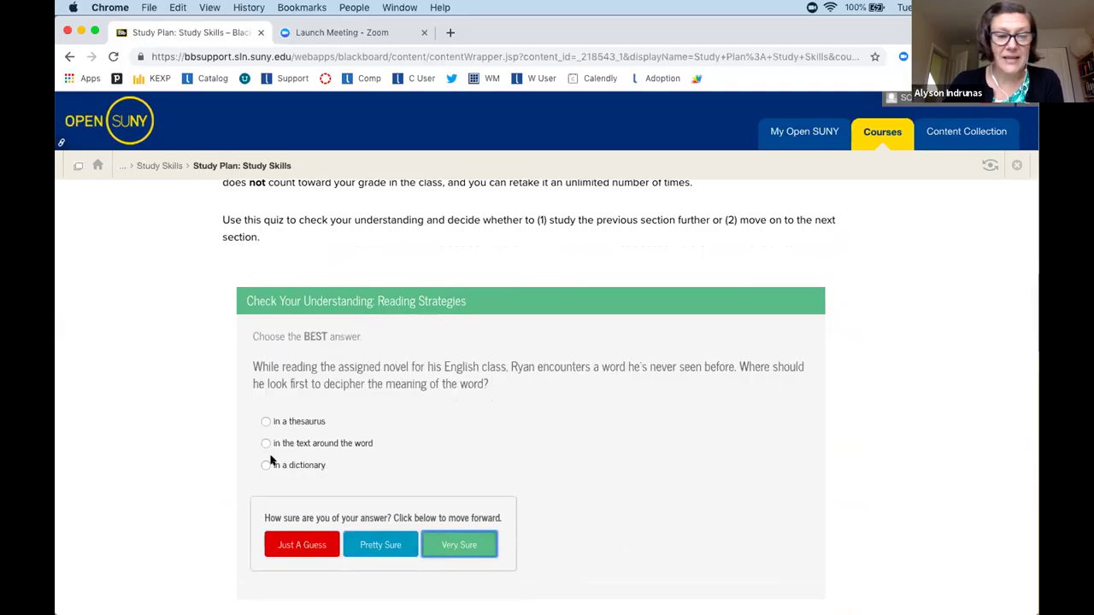
left_click(266, 444)
left_click(451, 541)
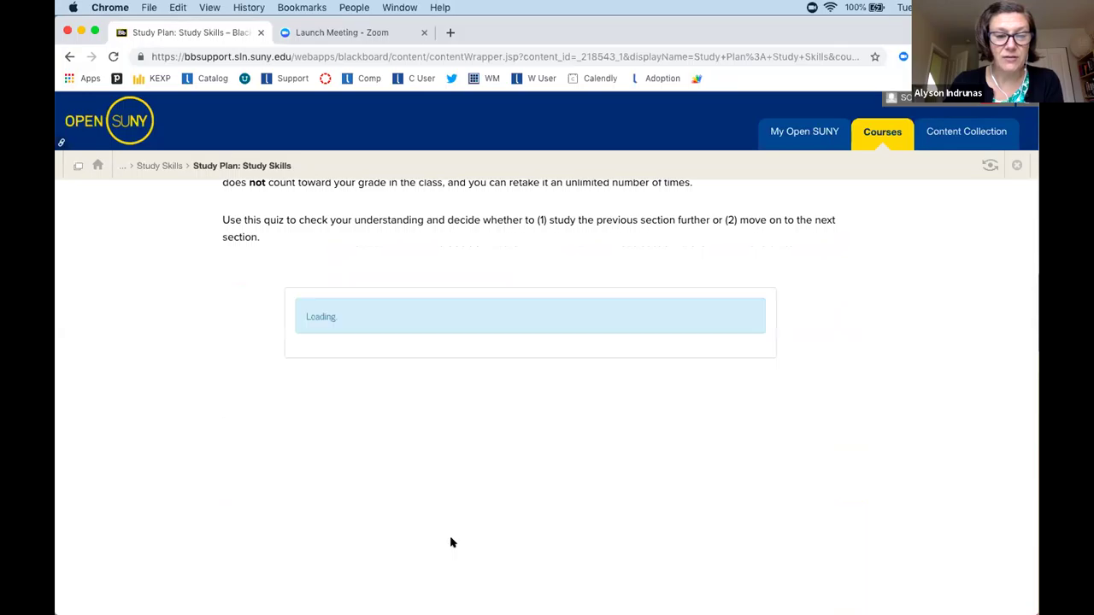
scroll(169, 510, "down", 4)
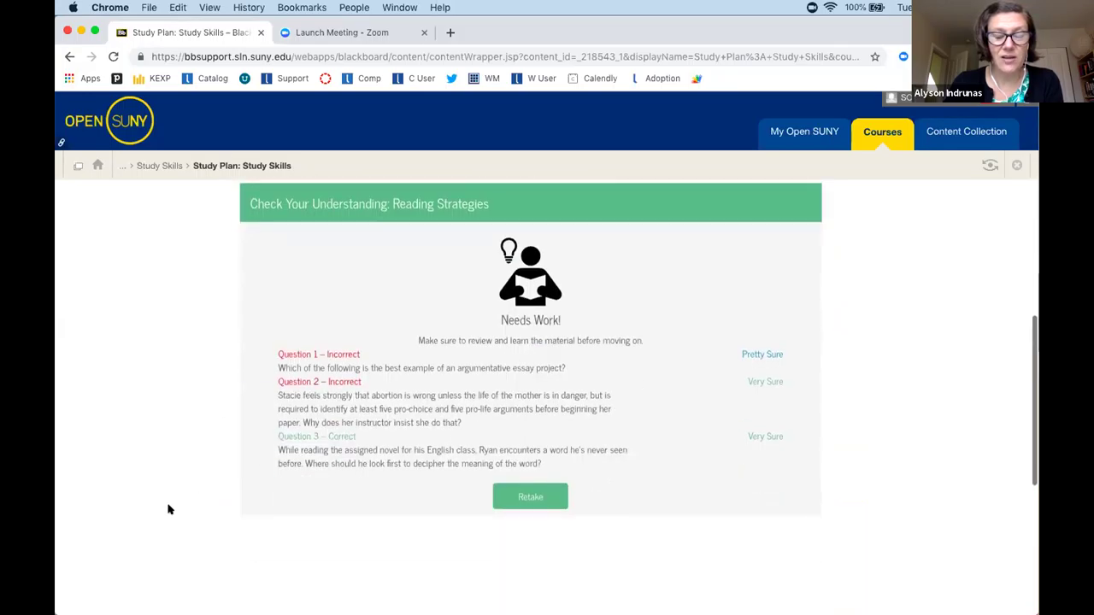
scroll(169, 511, "down", 1)
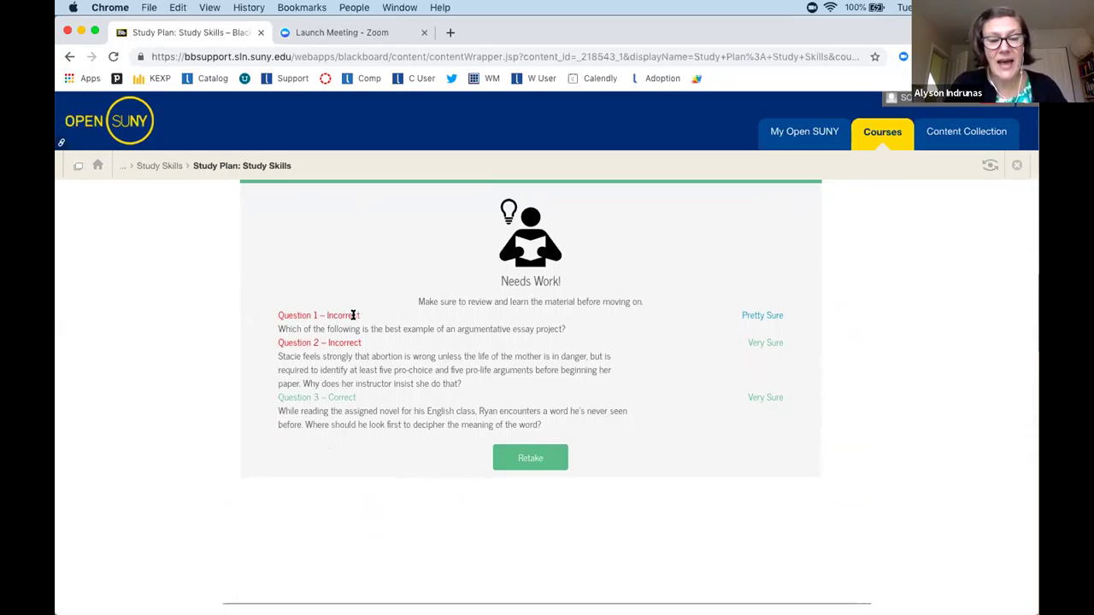
Start a retake of the self check, return to the study plan without answering, and view the Reading Strategies progress
left_click(522, 460)
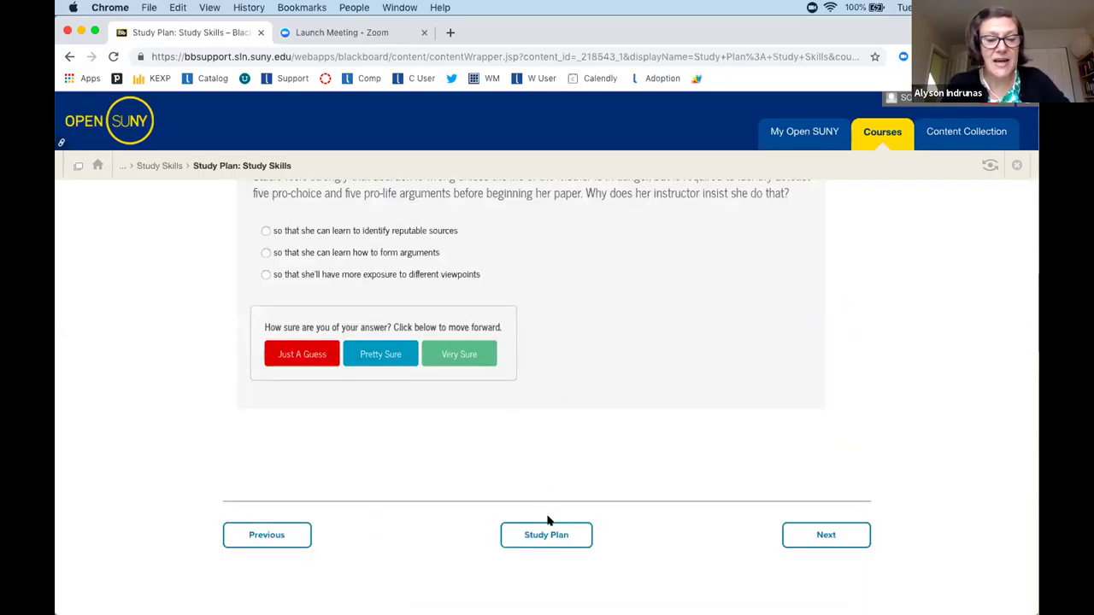
left_click(553, 533)
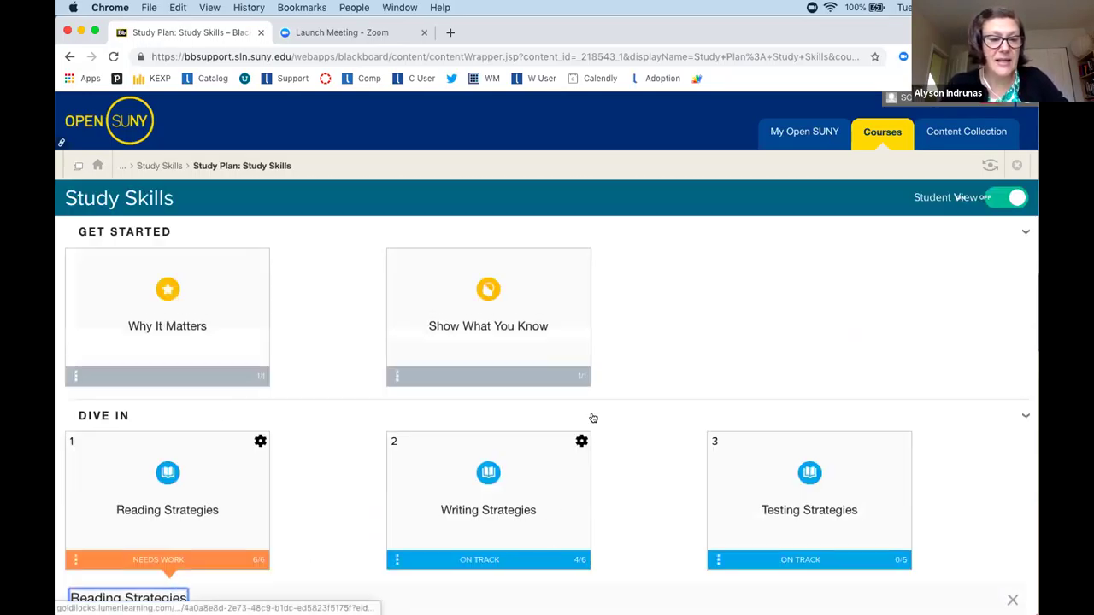
scroll(628, 373, "down", 2)
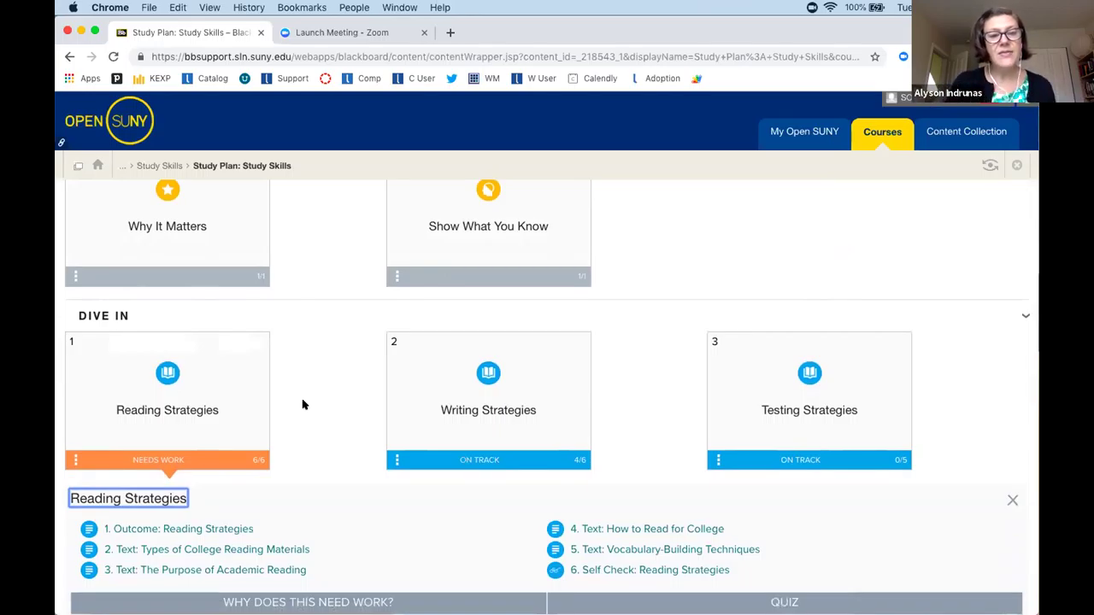
Review the Reading Strategies details and remaining study plan topics, and return to the First Year Experience- SUNY Webinar course contents
scroll(302, 405, "down", 4)
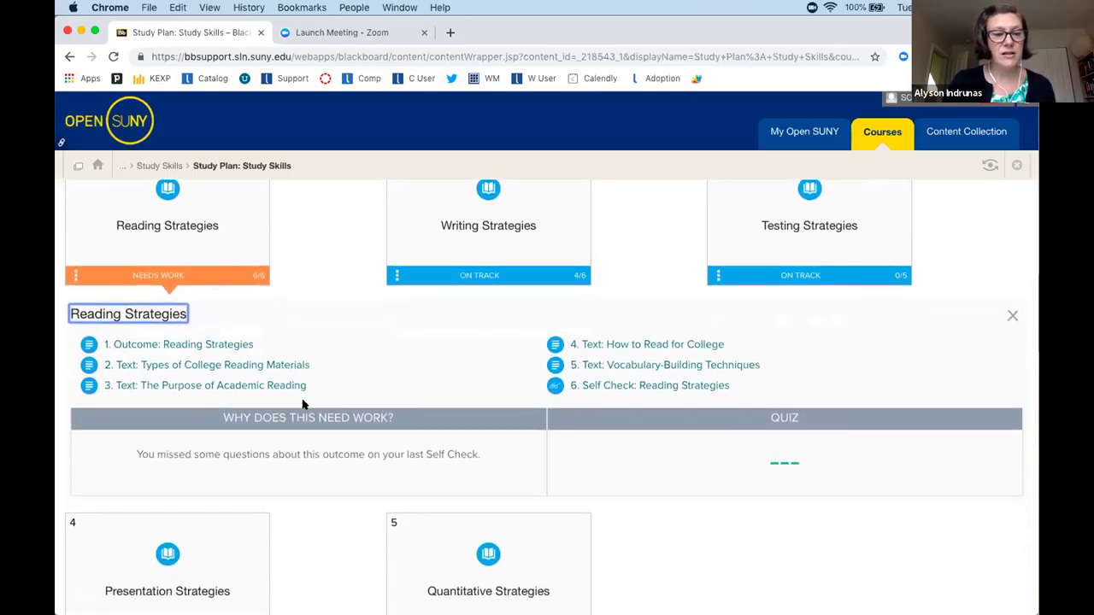
scroll(303, 404, "down", 3)
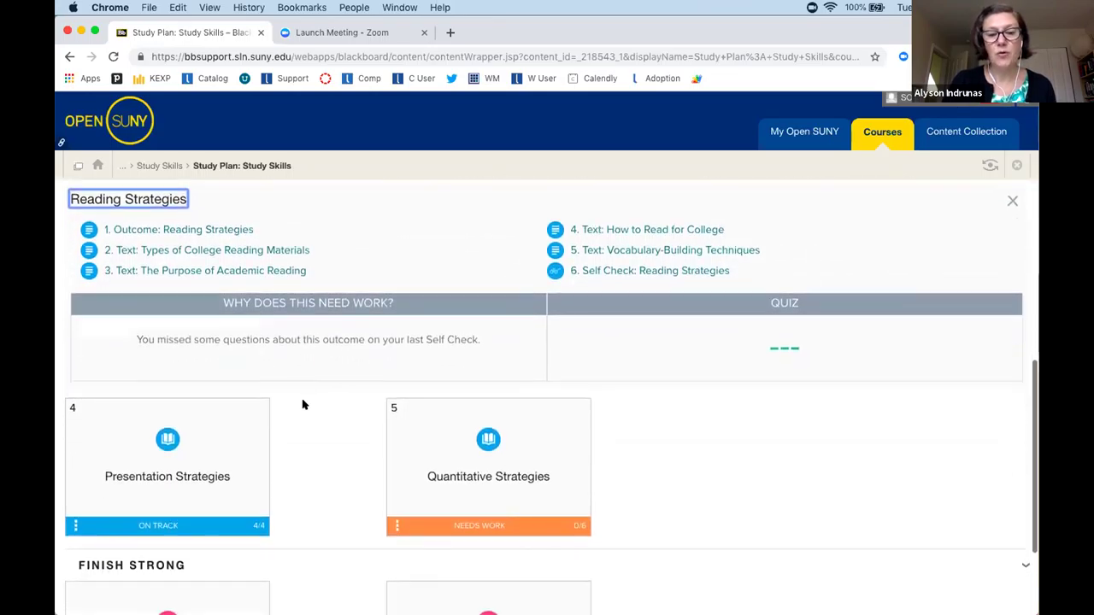
left_click(162, 165)
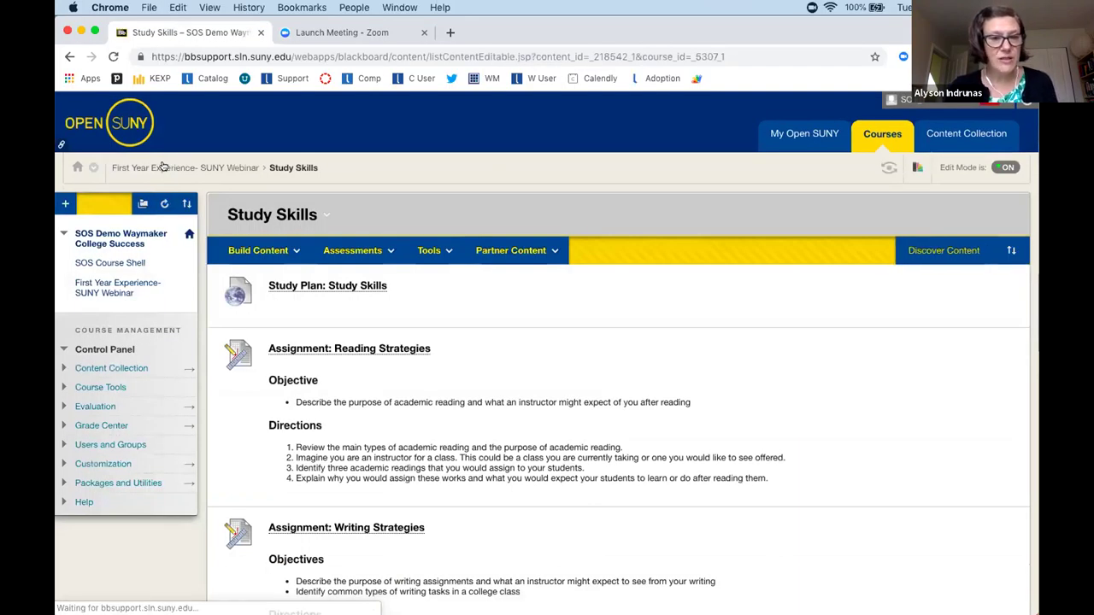
left_click(120, 284)
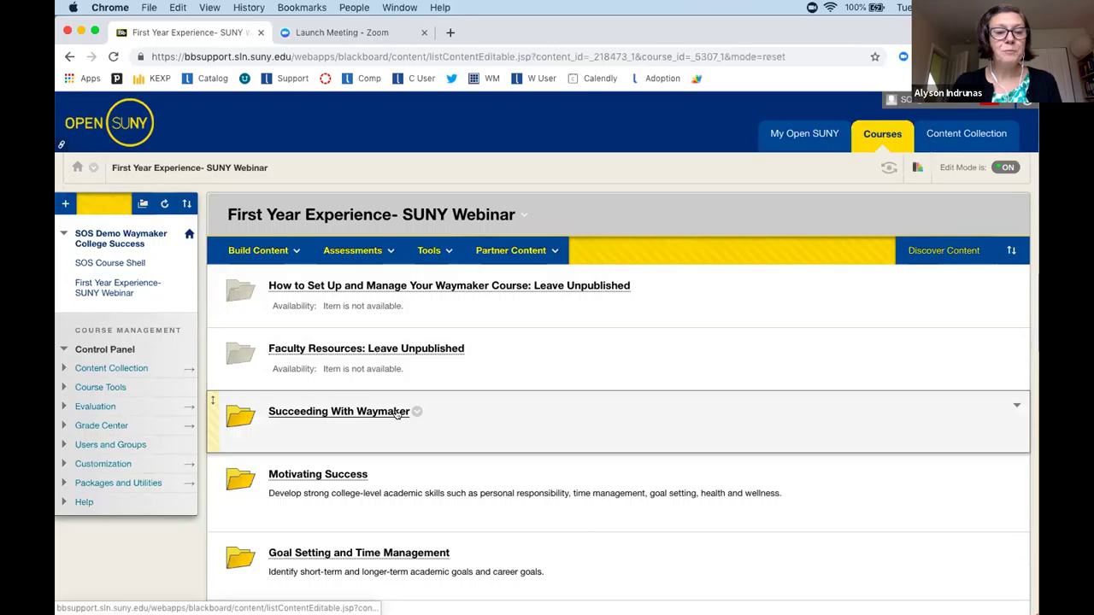
Open the Practice, Practice, Practice page in the Succeeding With Waymaker folder and read it through
scroll(411, 447, "down", 2)
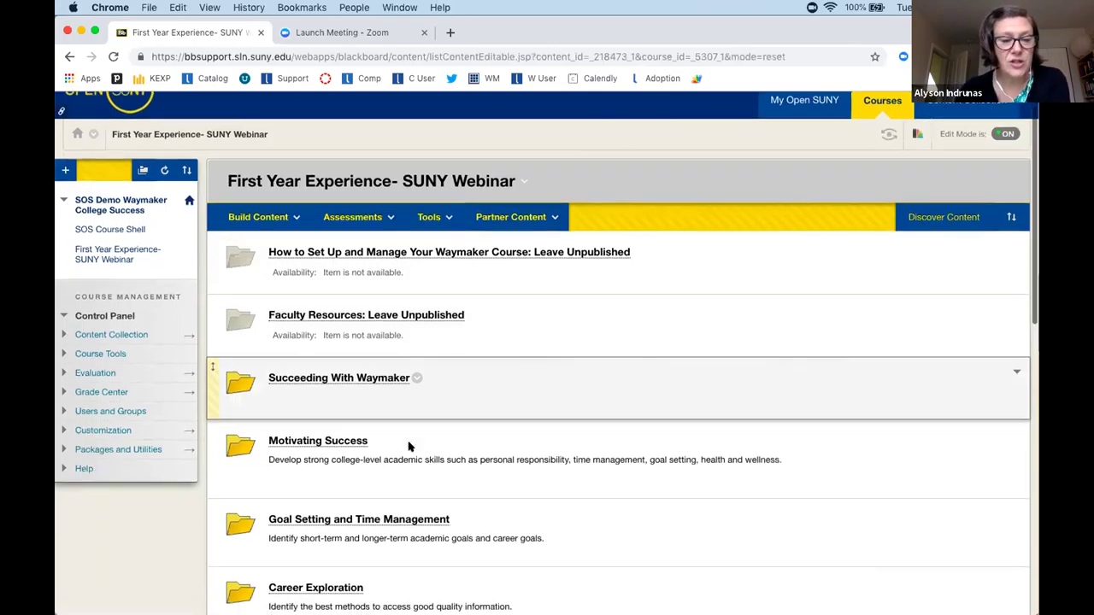
left_click(363, 336)
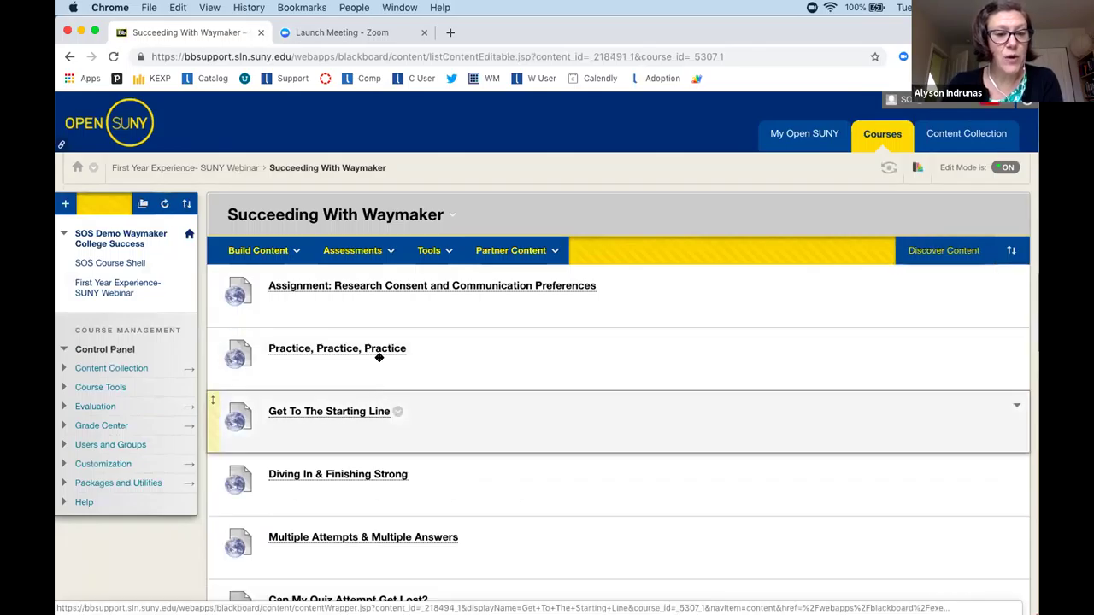
left_click(354, 349)
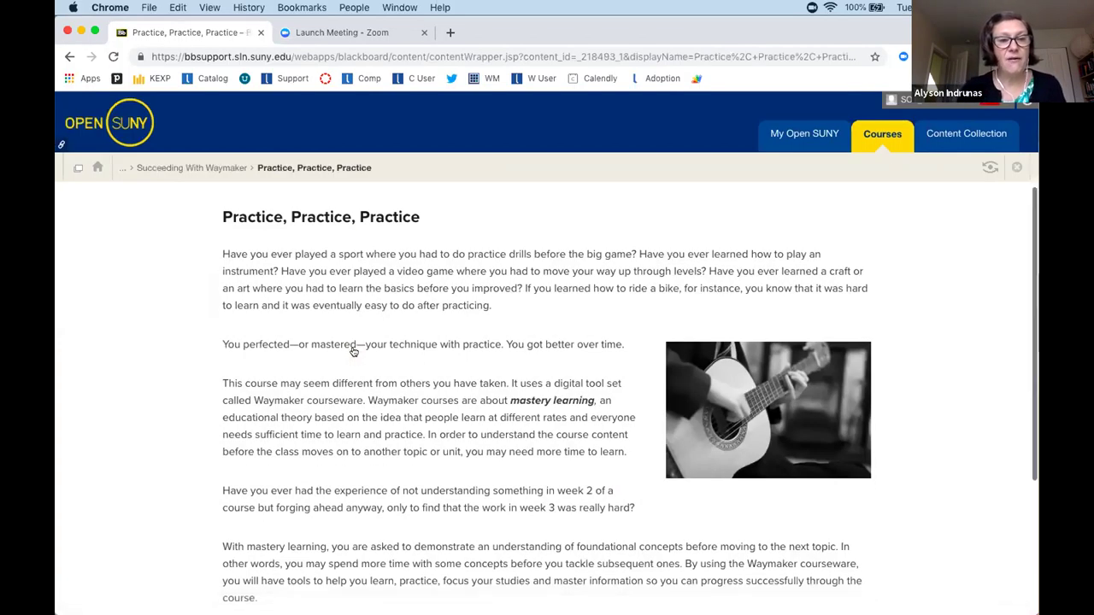
scroll(354, 352, "down", 5)
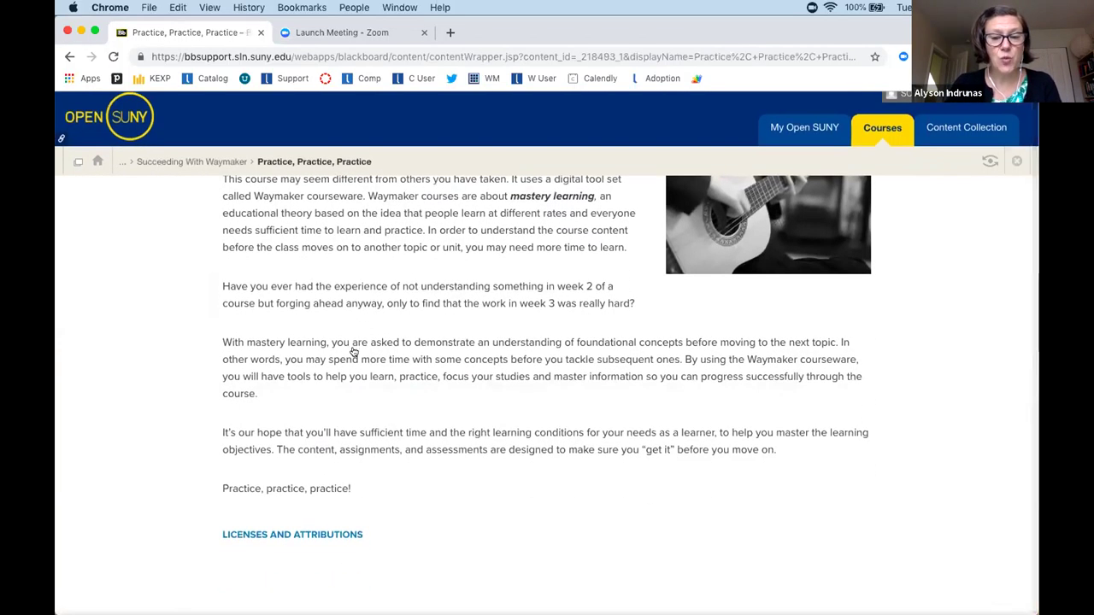
scroll(356, 379, "up", 3)
scroll(411, 381, "up", 3)
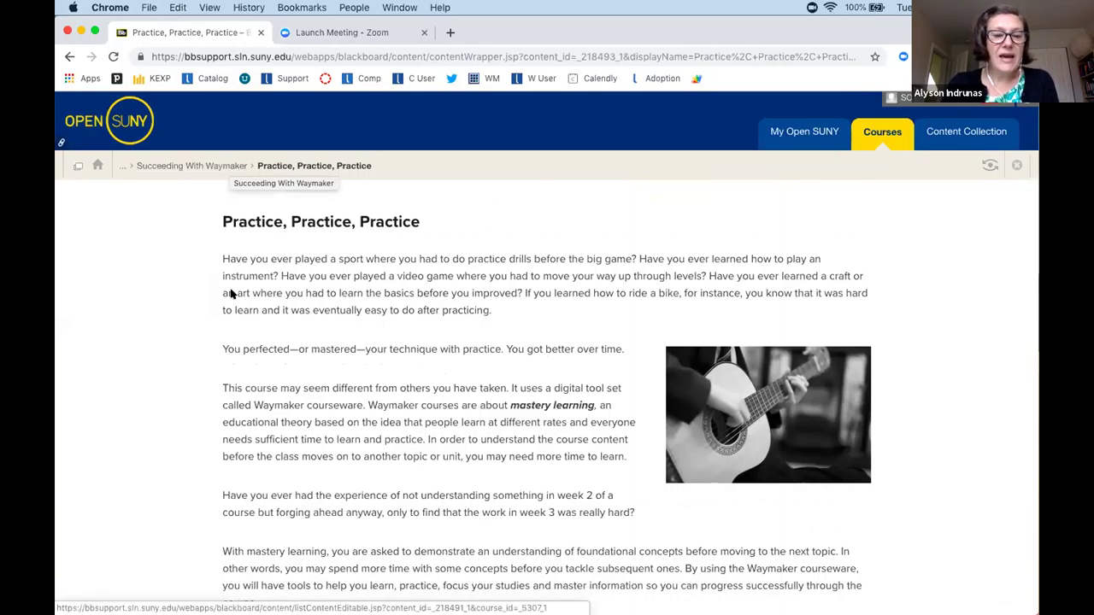
Return to the First Year Experience- SUNY Webinar contents and look through its module folders down to Beyond the Classroom
left_click(210, 166)
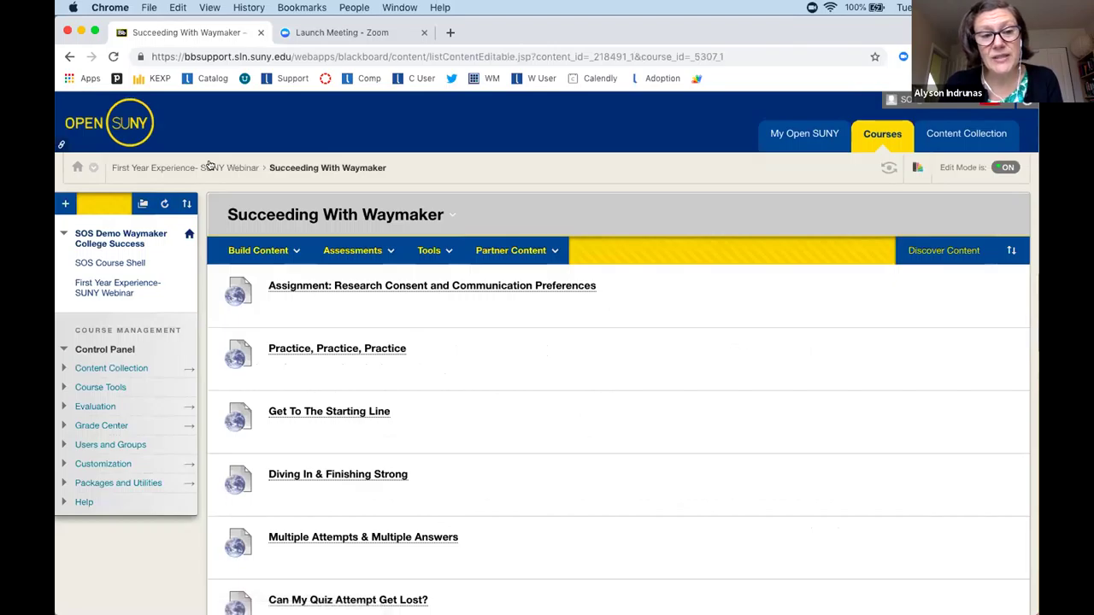
left_click(167, 167)
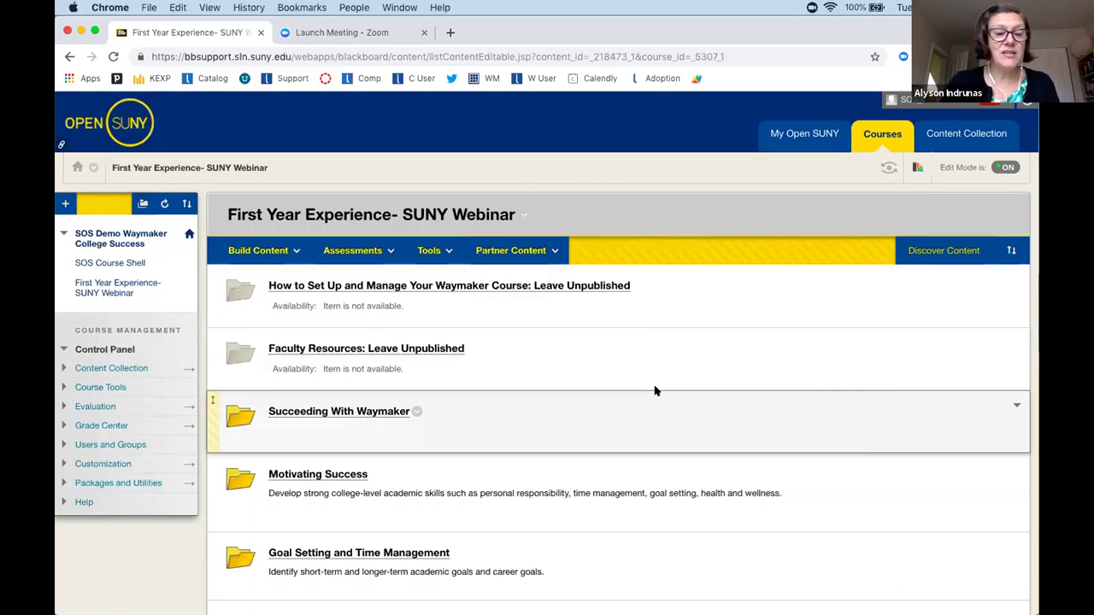
scroll(628, 403, "down", 3)
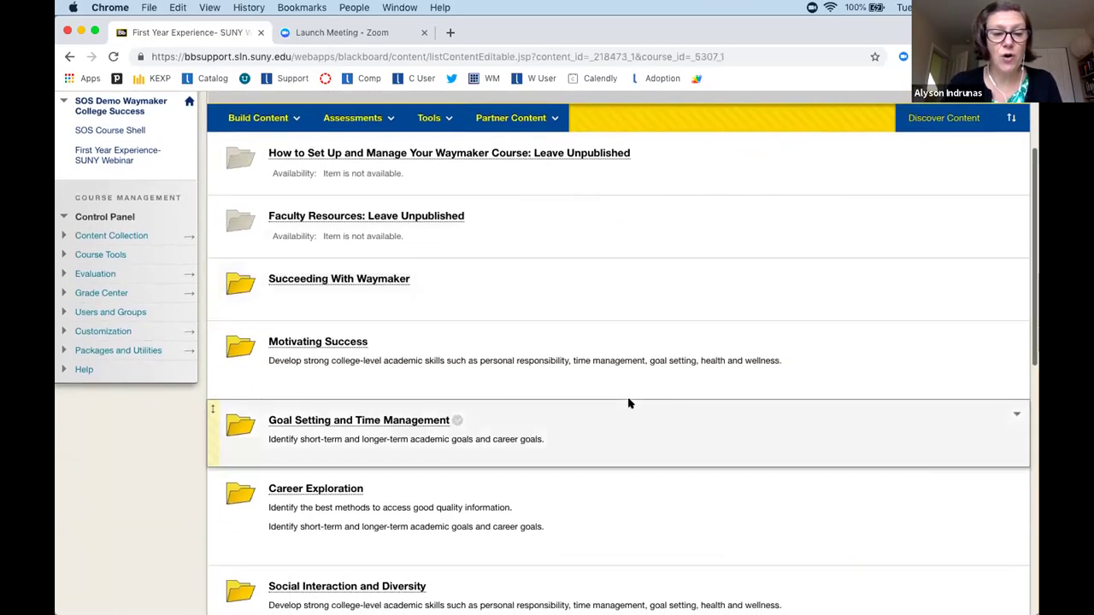
scroll(628, 402, "down", 5)
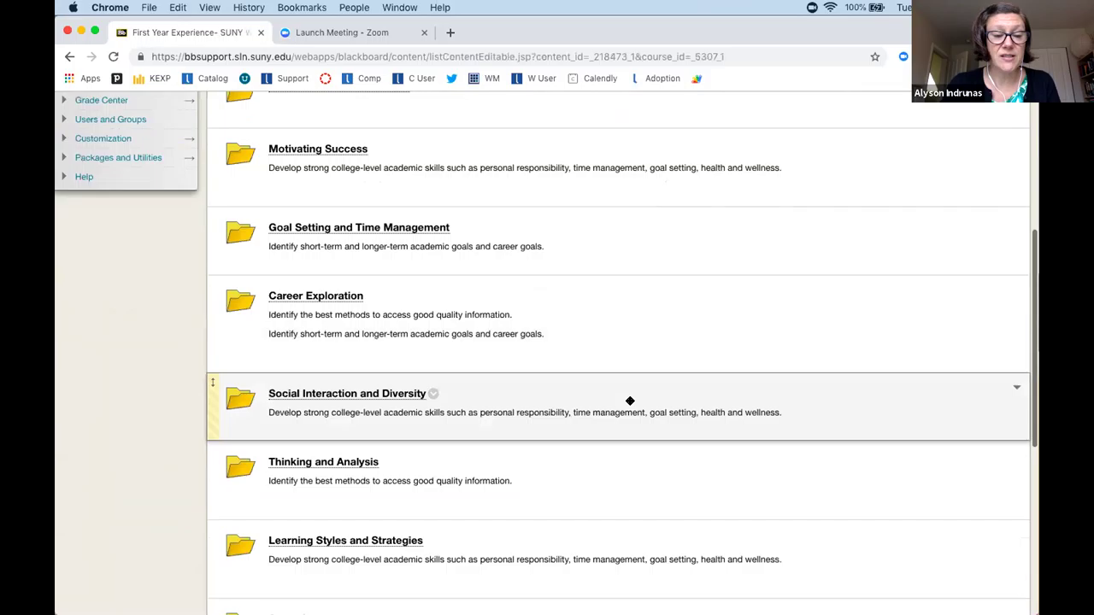
scroll(629, 403, "down", 5)
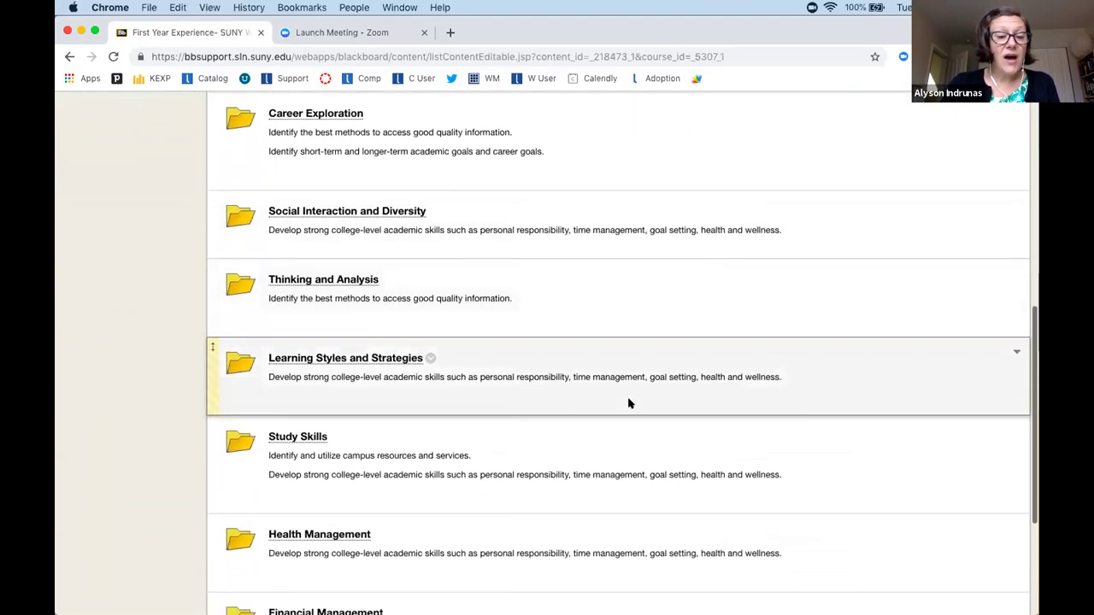
scroll(629, 401, "down", 3)
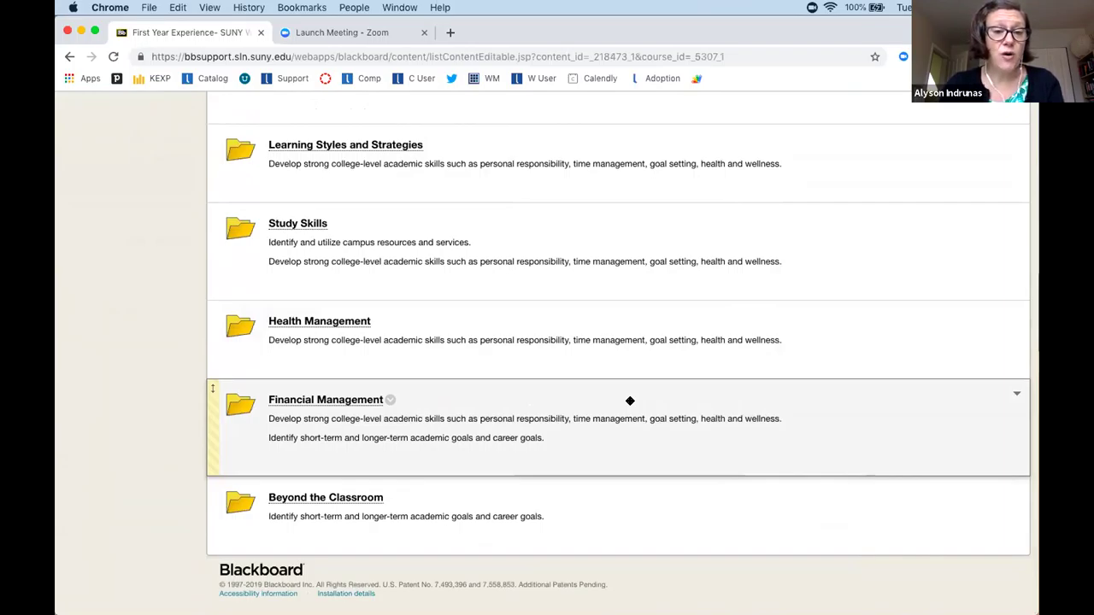
scroll(630, 401, "up", 15)
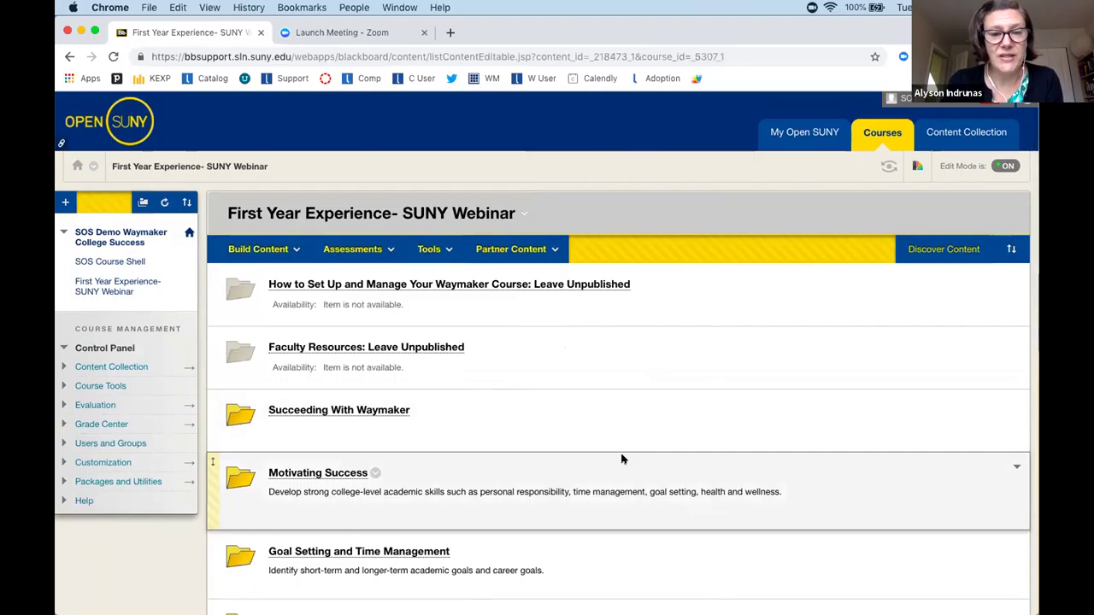
scroll(606, 462, "down", 2)
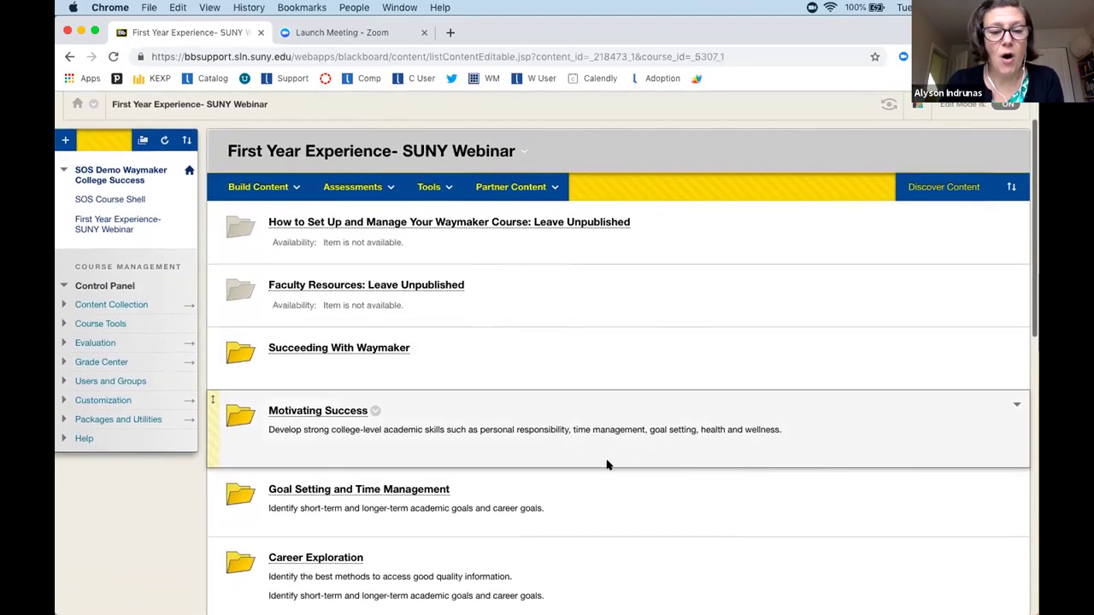
scroll(608, 460, "down", 1)
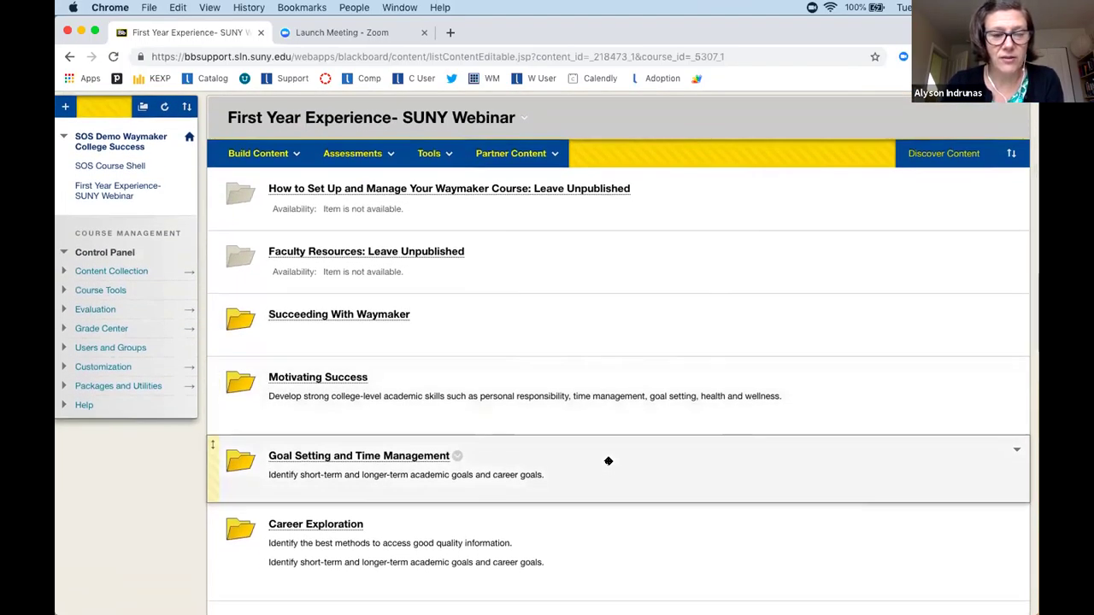
scroll(608, 460, "up", 1)
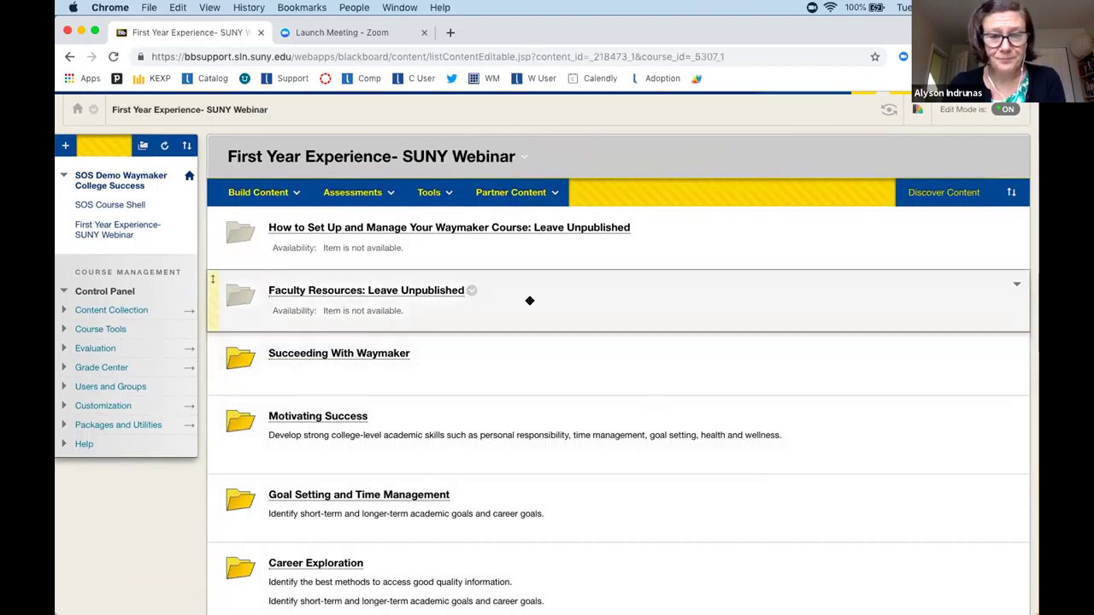
Open Waymaker Faculty Tools from the Faculty Resources folder and turn on automated messages sent from SOS_Demo Instructor
left_click(400, 292)
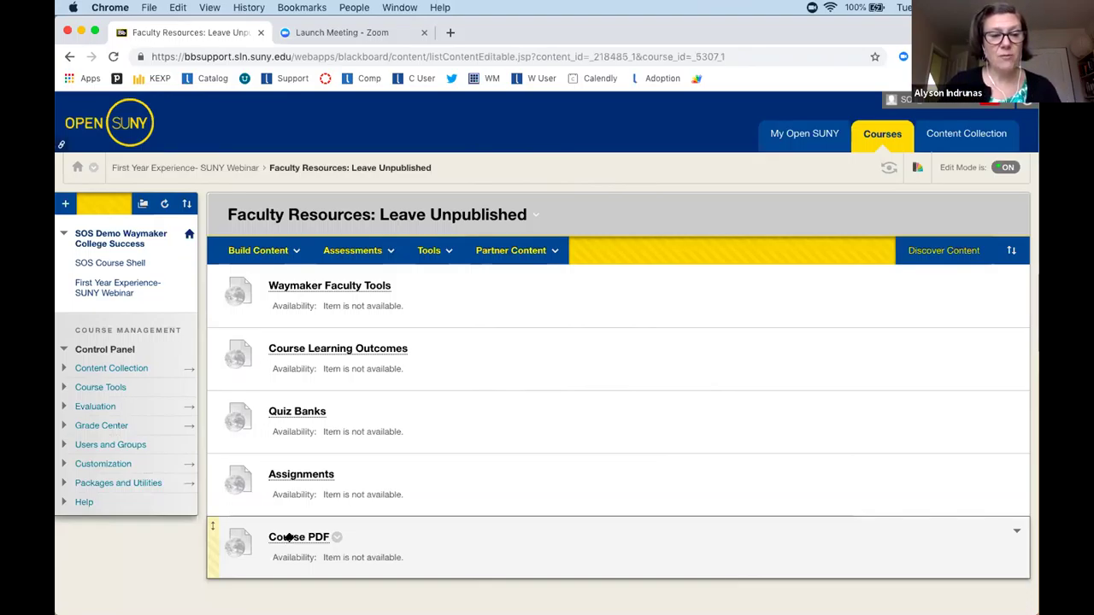
left_click(320, 294)
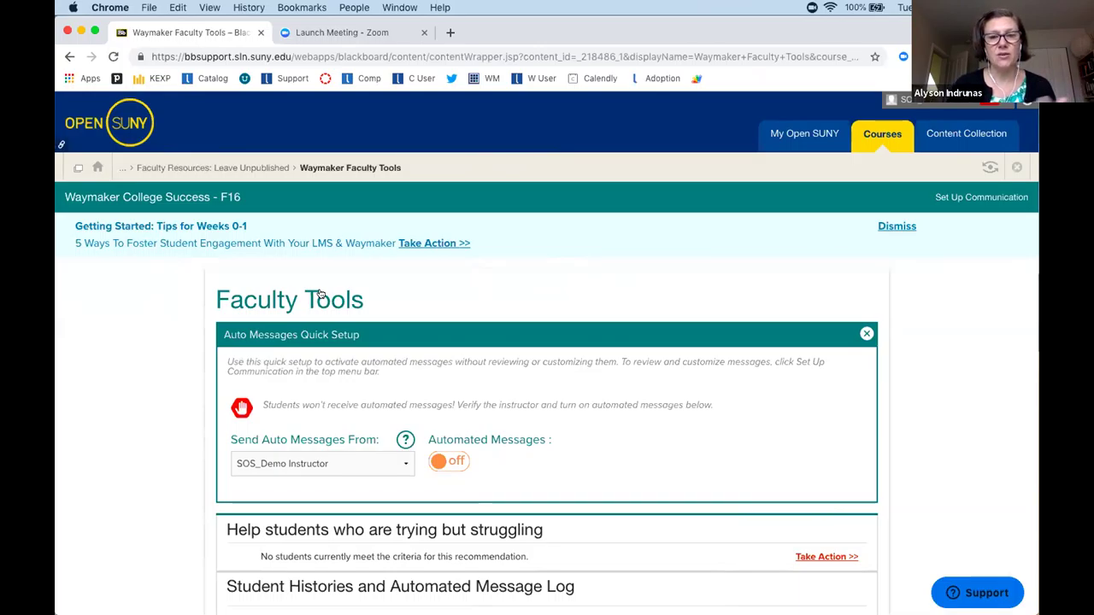
scroll(129, 411, "down", 2)
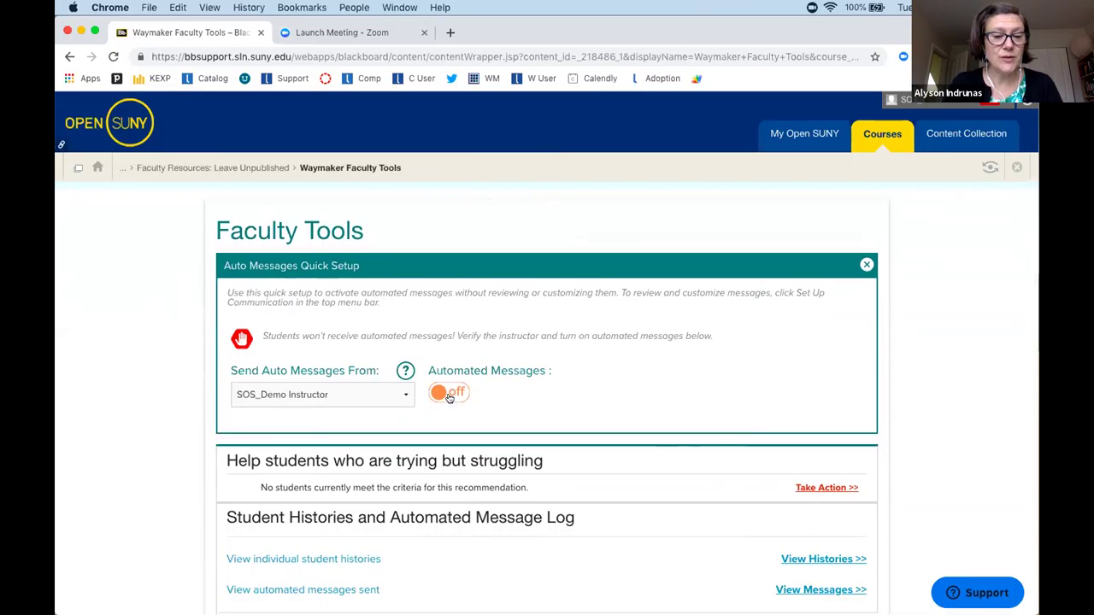
left_click(449, 395)
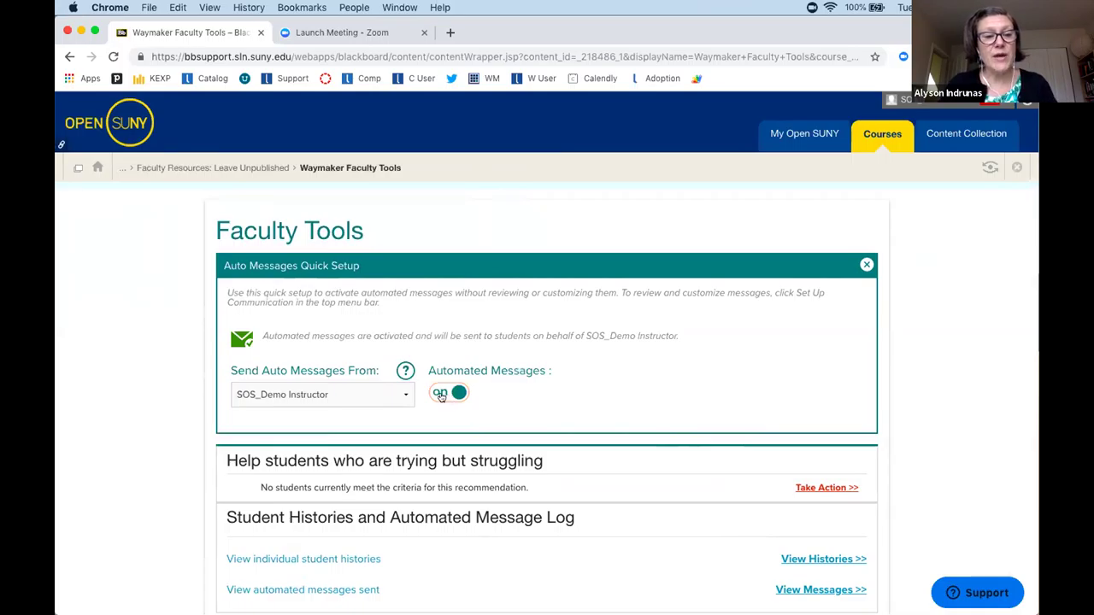
Review the Faculty Tools sections, close the Auto Messages Quick Setup and dismiss the Tips for Weeks 0-1 notice
scroll(165, 482, "down", 1)
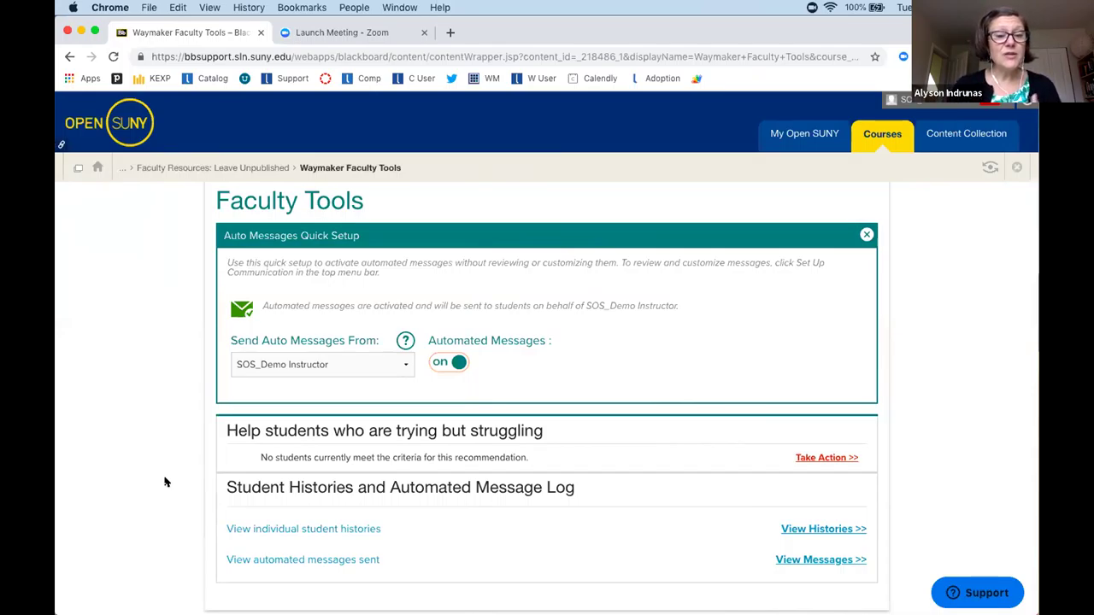
scroll(166, 479, "down", 1)
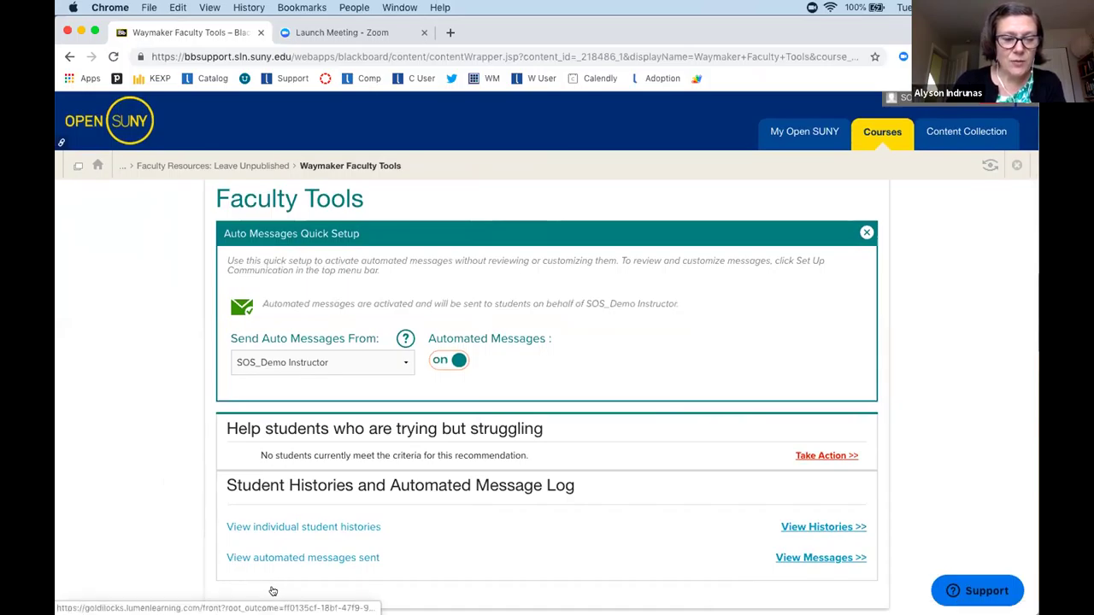
scroll(137, 479, "down", 1)
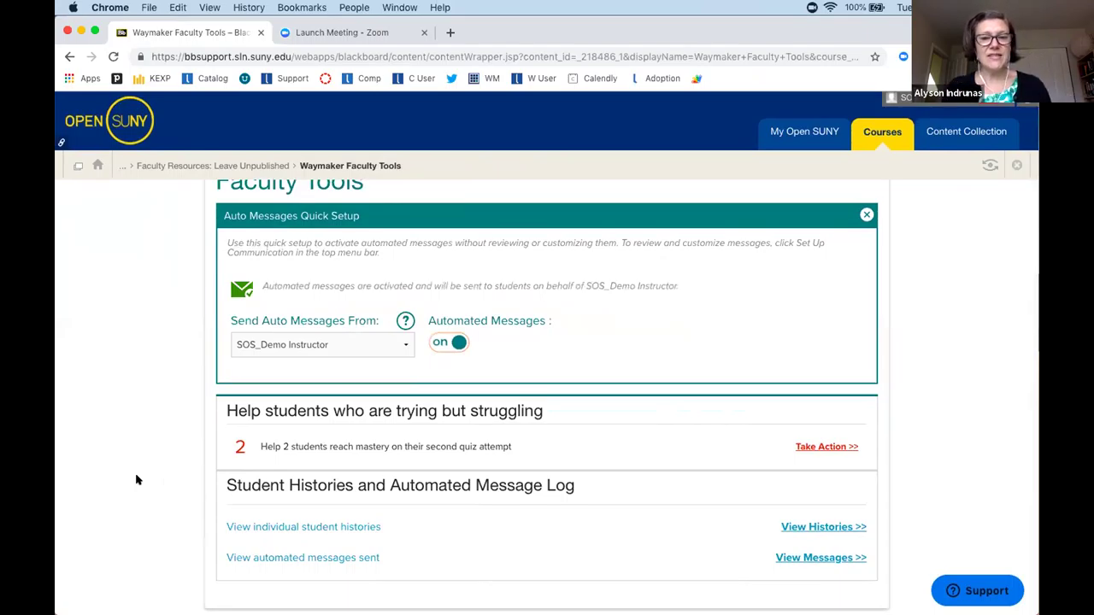
left_click(865, 217)
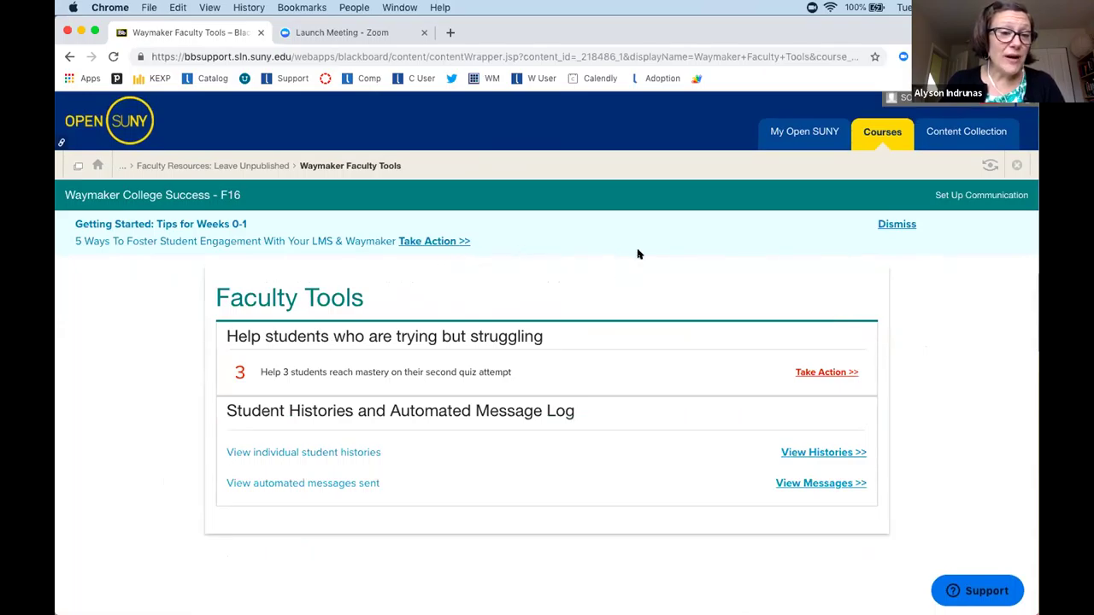
left_click(897, 225)
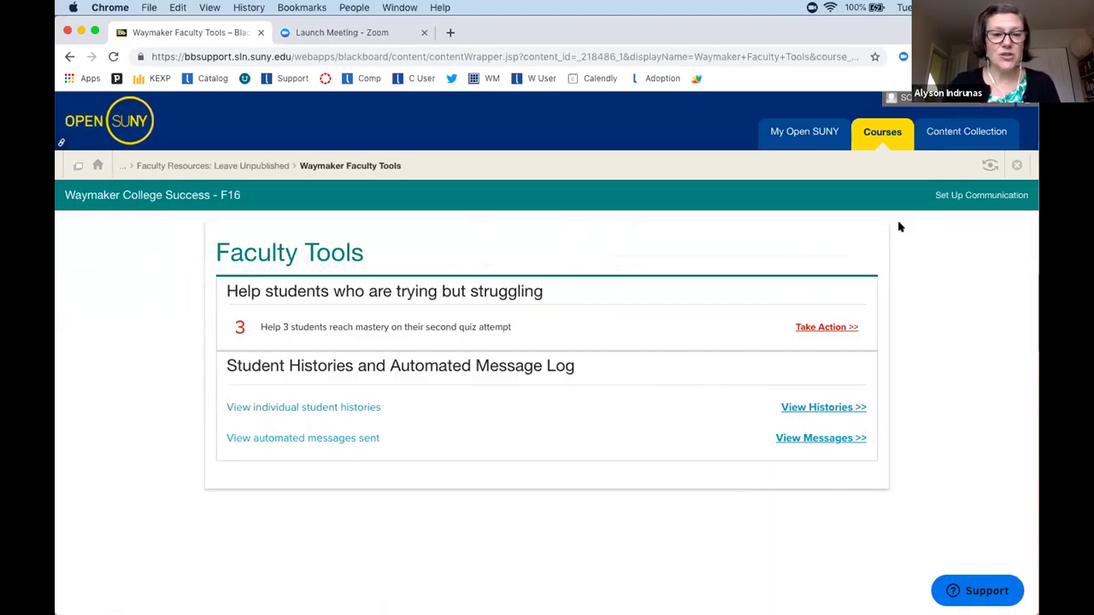
Open the list of students needing help before their second quiz attempt and dismiss the record with the 70% first quiz score
left_click(831, 328)
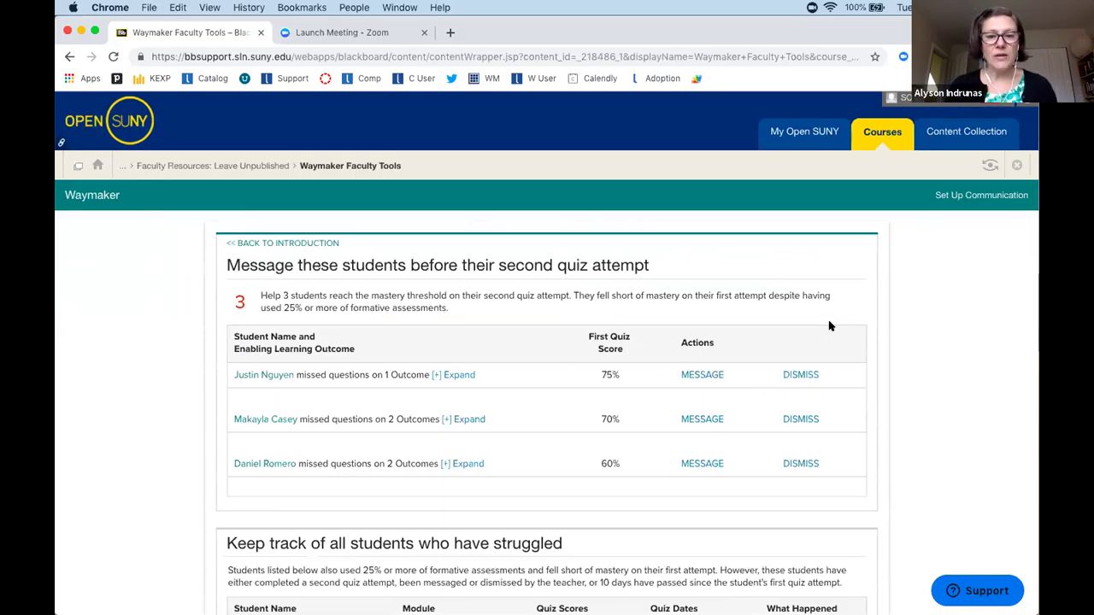
scroll(828, 326, "down", 2)
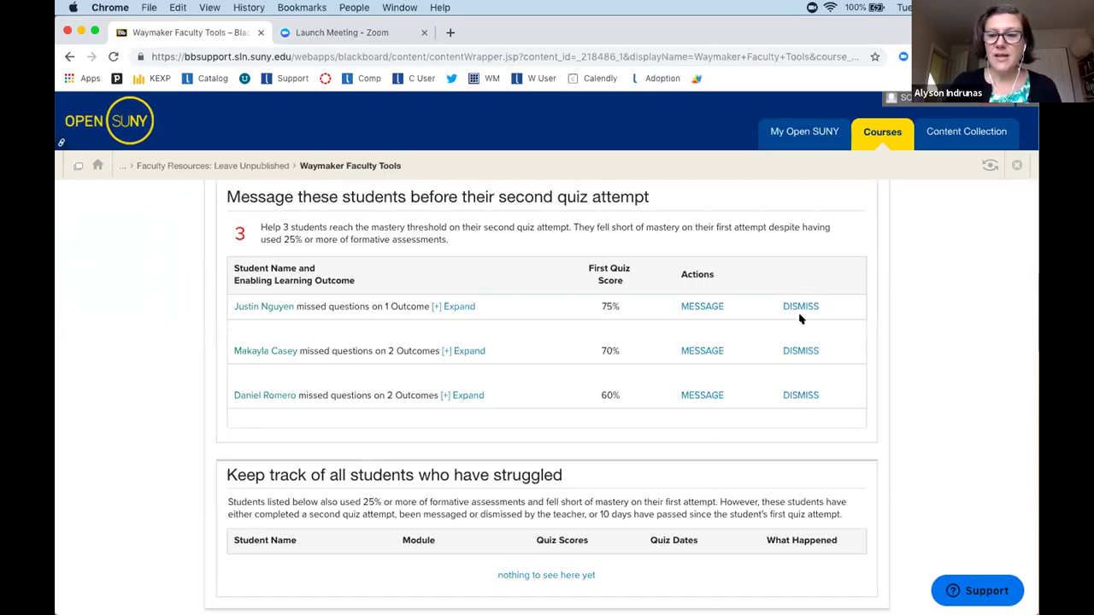
left_click(795, 350)
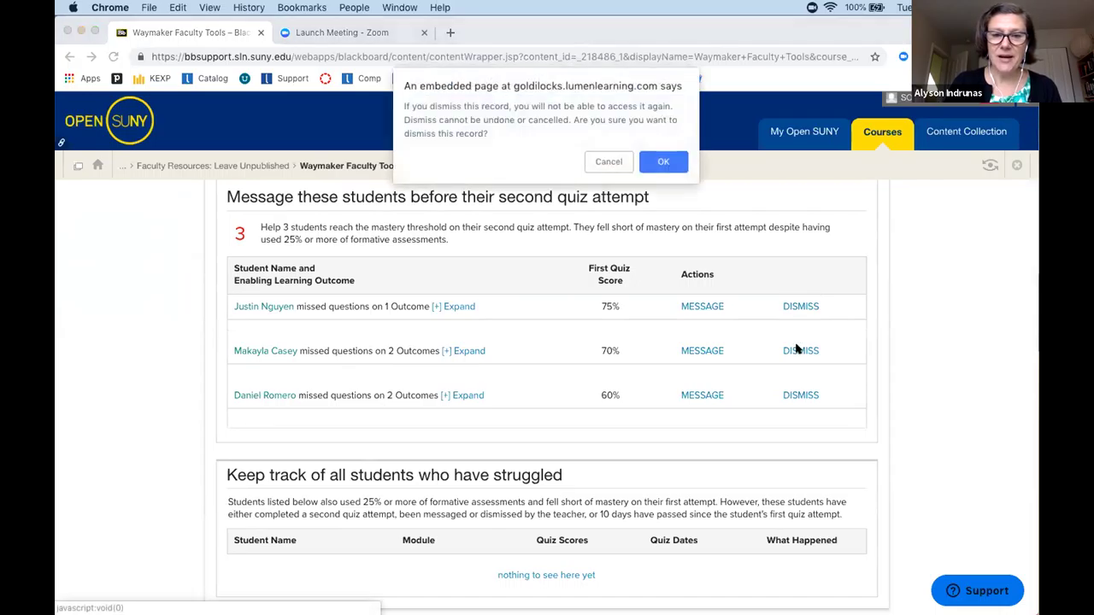
left_click(662, 161)
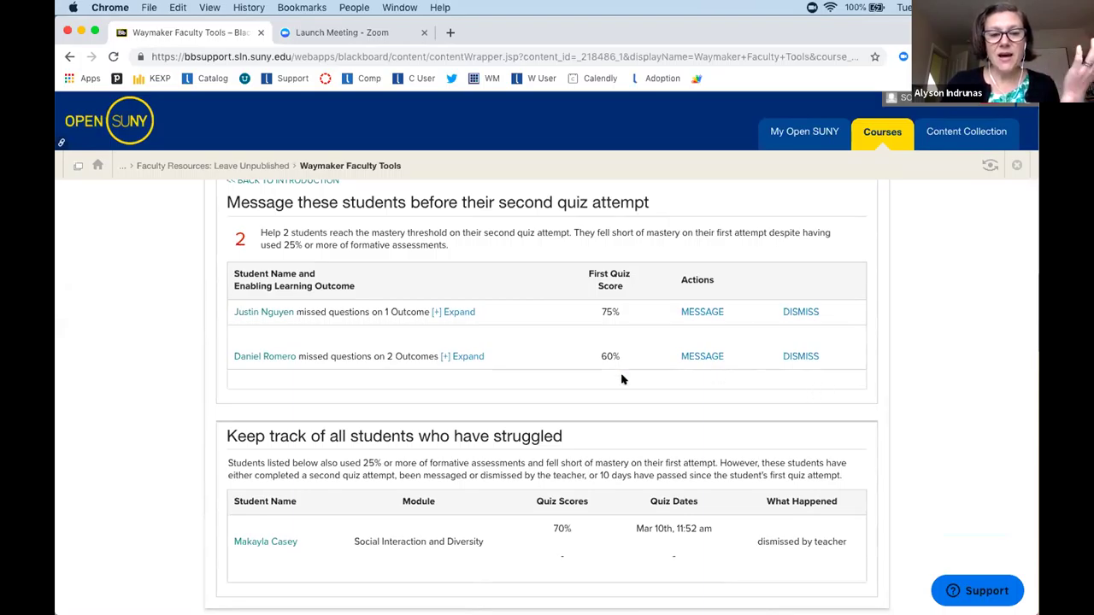
Expand the missed outcomes of the student with the 60% quiz score, open a 1-on-1 message to that student and read its draft
left_click(464, 356)
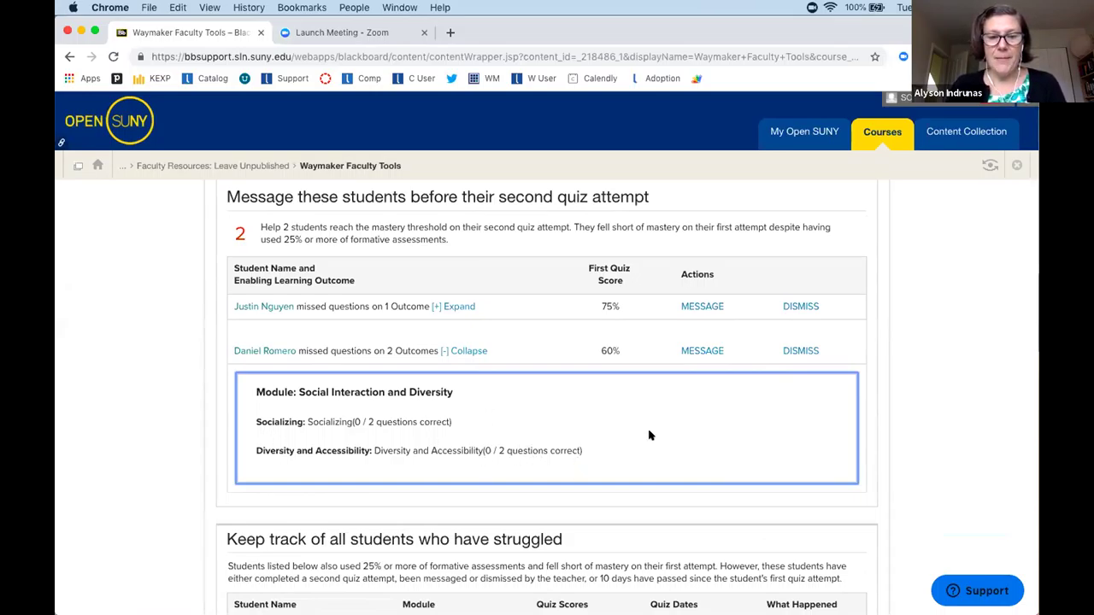
left_click(695, 354)
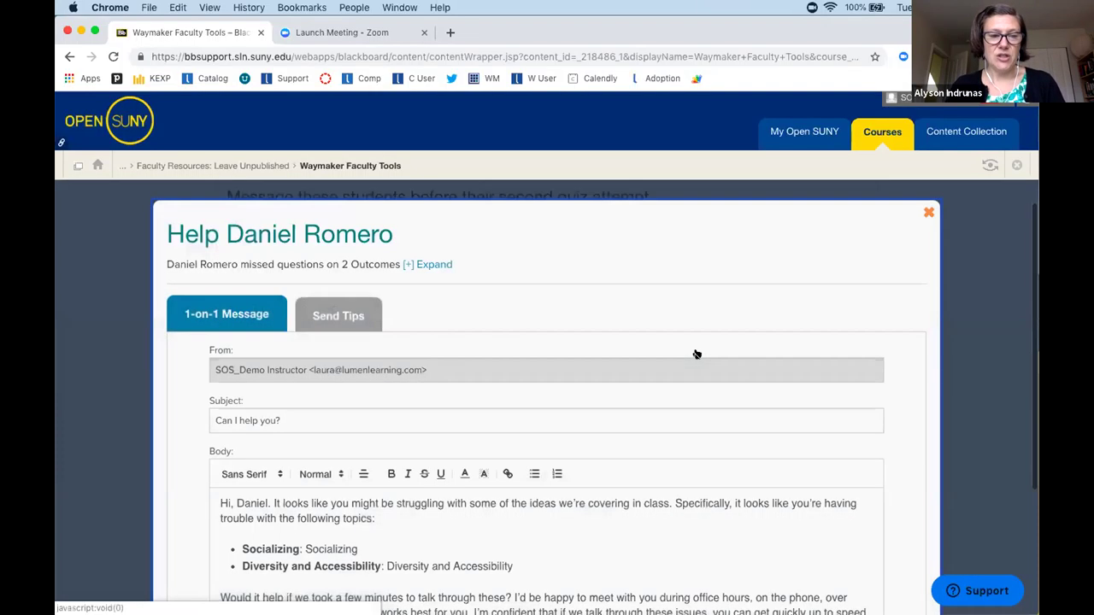
scroll(697, 354, "down", 3)
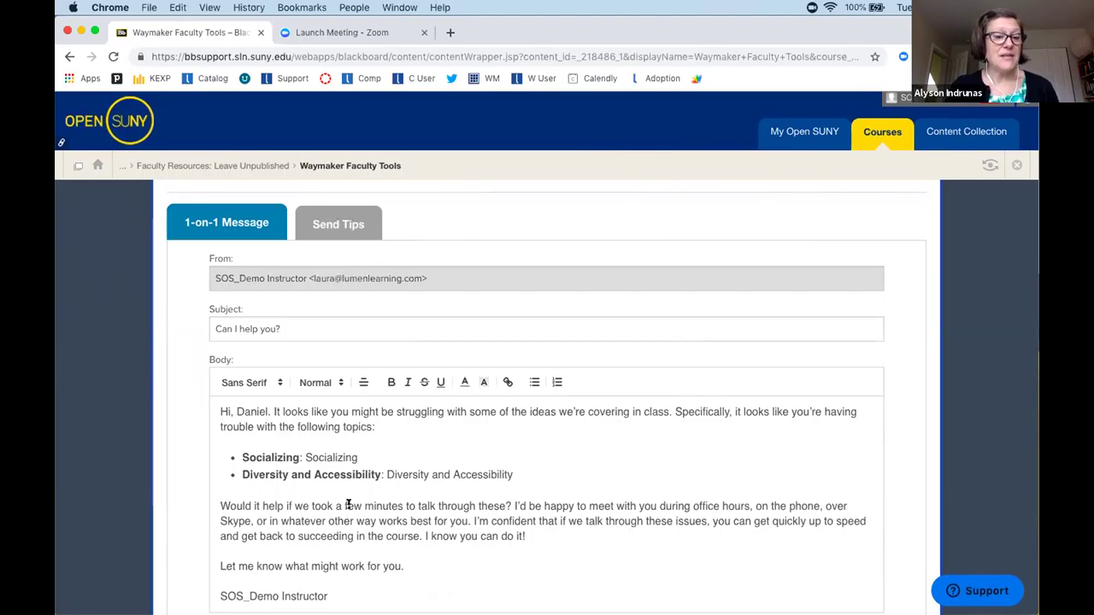
Replace the instructor signature at the end of the 1-on-1 message with "You can also add new ideas!" and review the edited message
scroll(348, 505, "down", 2)
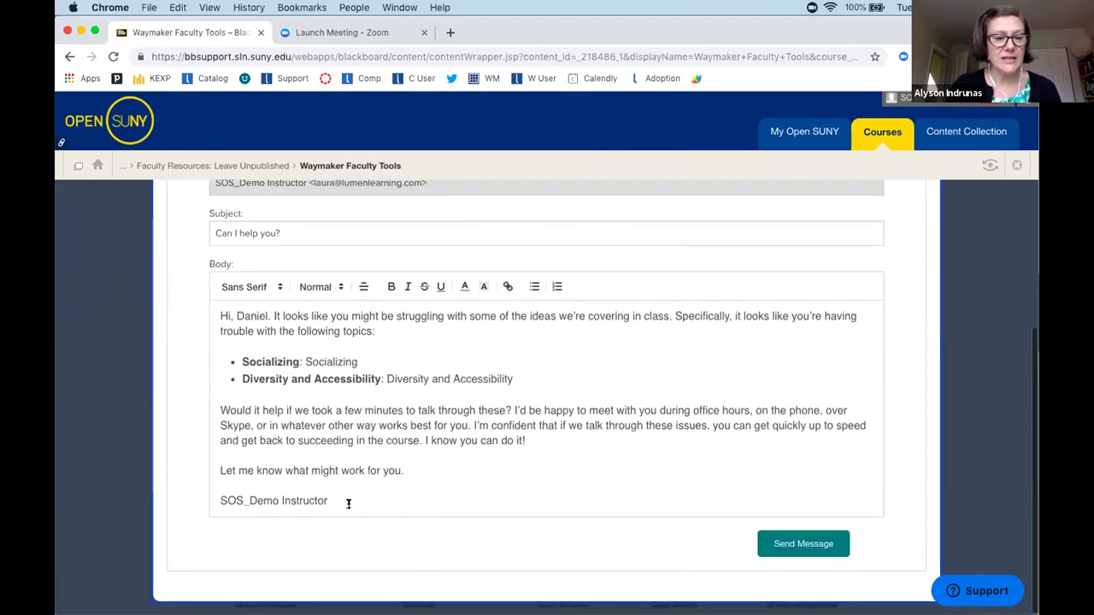
left_click_drag(333, 501, 197, 492)
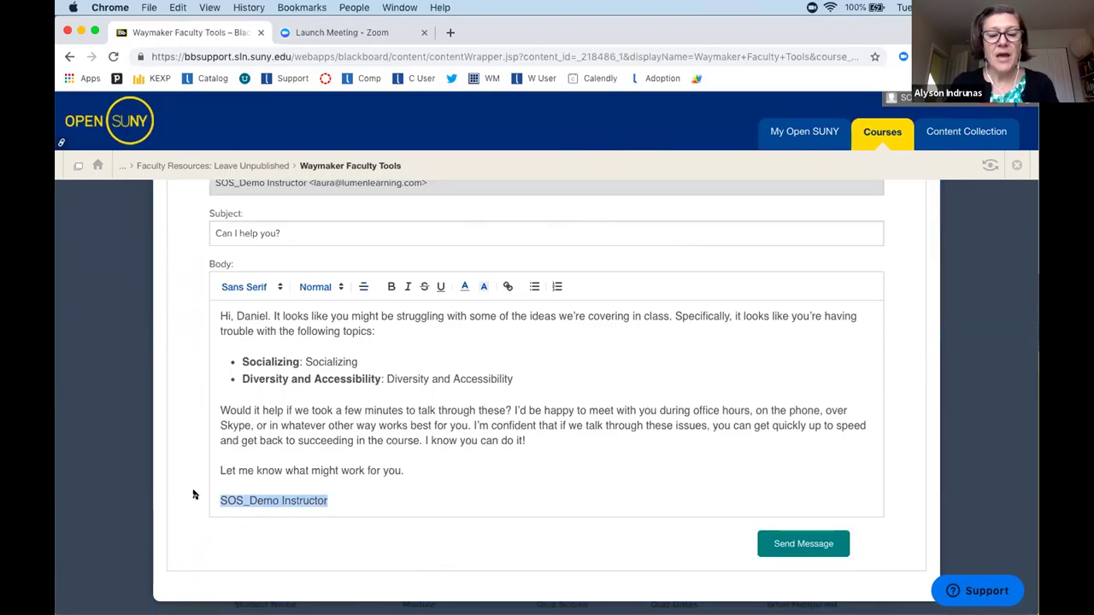
type("You can als")
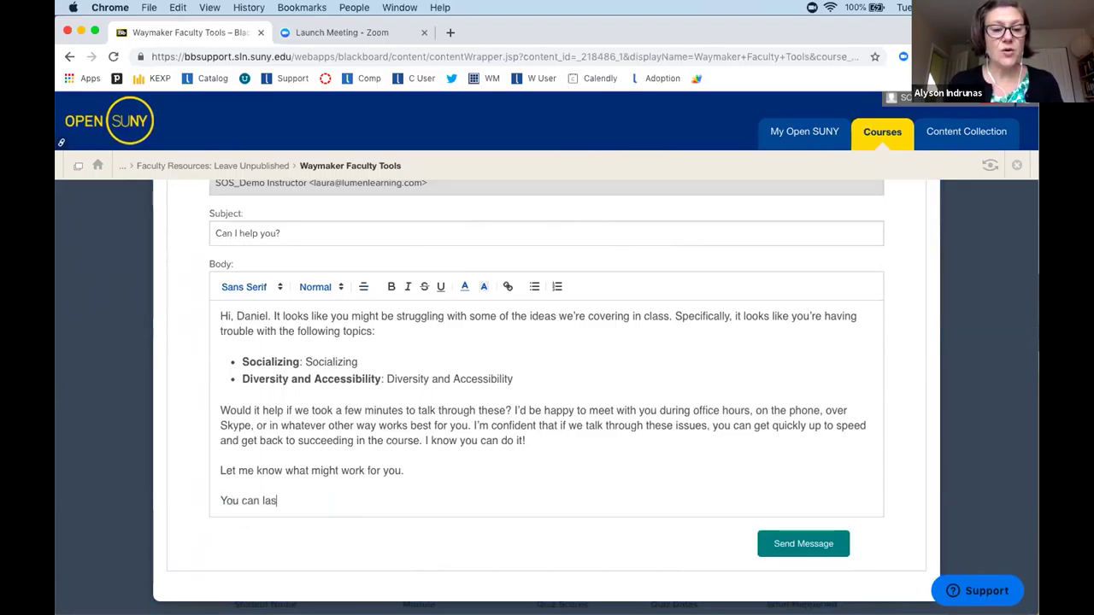
key("BackSpace")
key("BackSpace")
type("ld")
key("BackSpace")
key("BackSpace")
type("lso add new m")
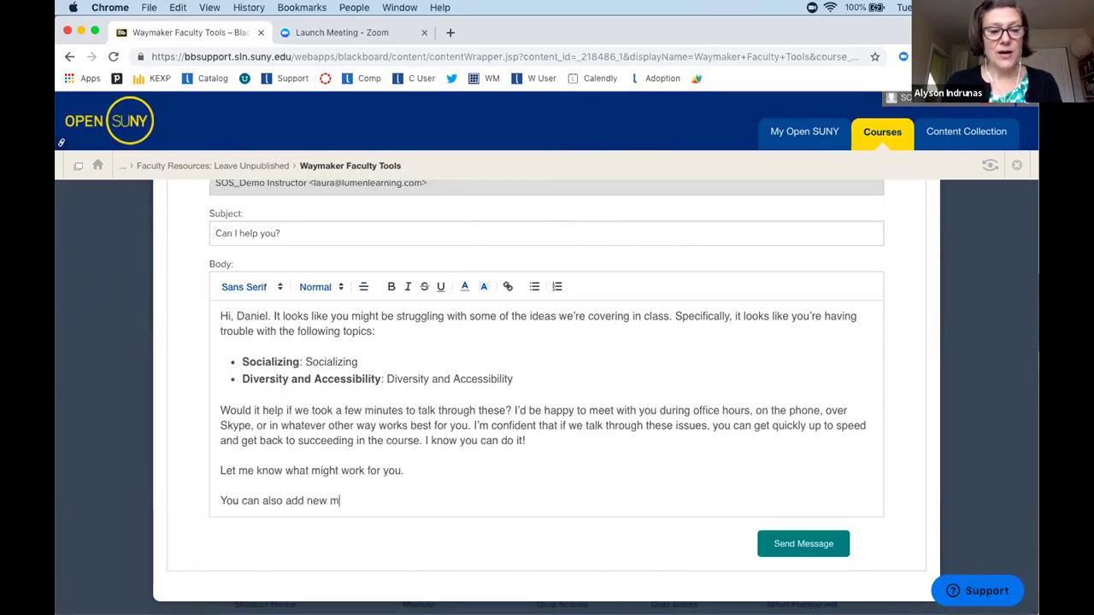
key("BackSpace")
type("ide")
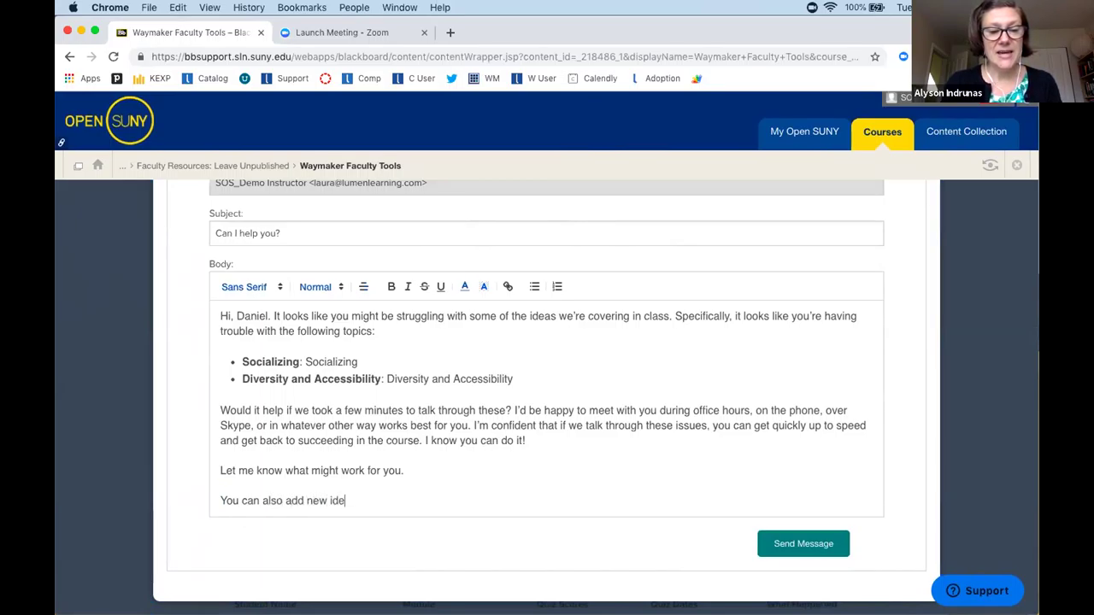
type("as!")
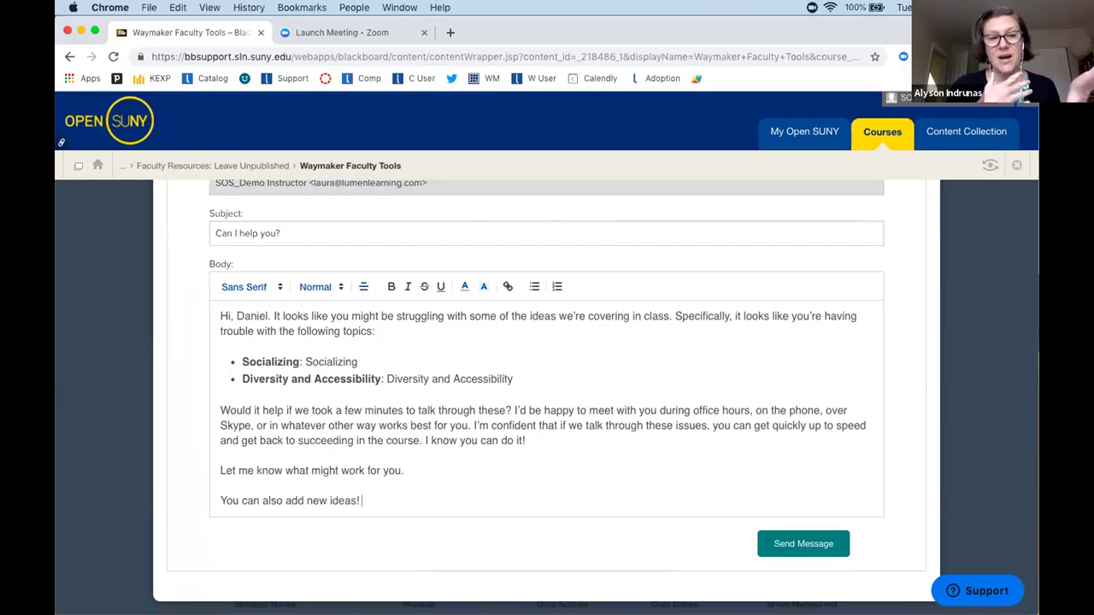
scroll(547, 398, "up", 2)
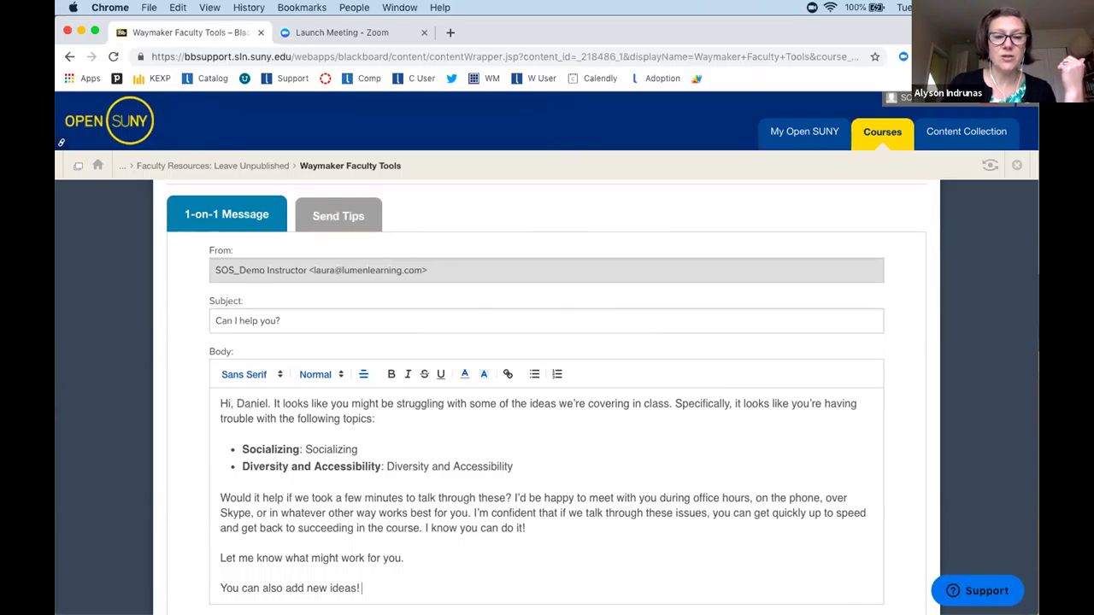
scroll(603, 399, "down", 2)
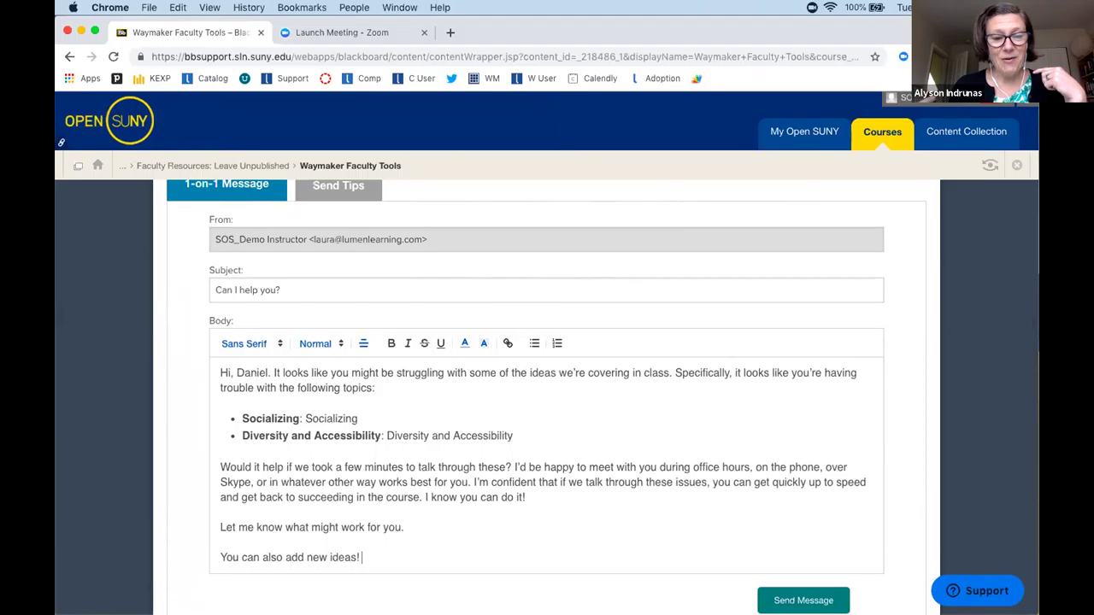
scroll(205, 516, "down", 1)
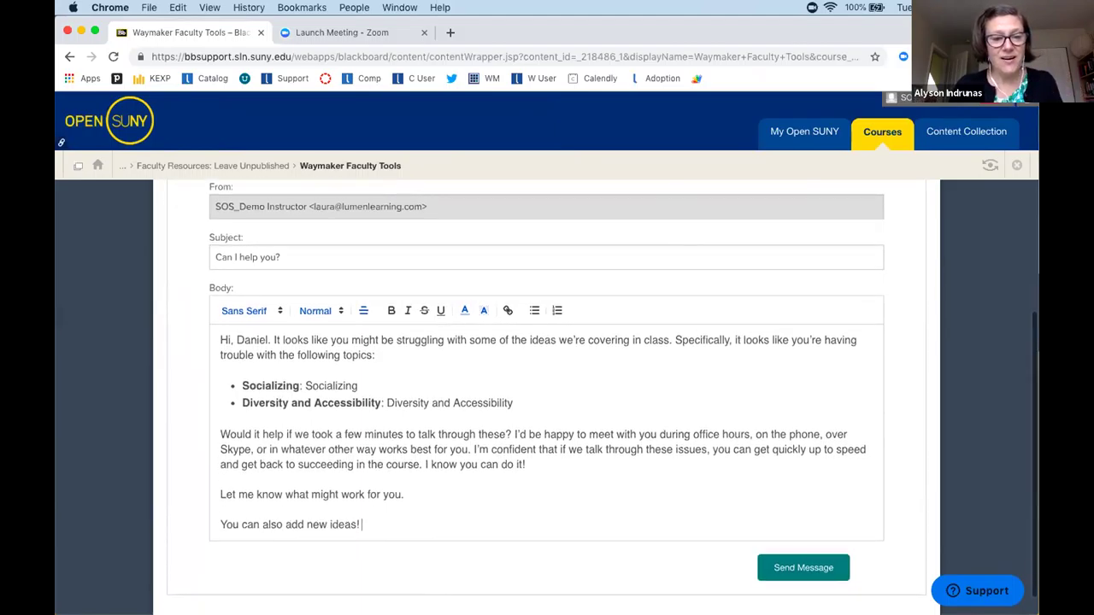
scroll(356, 495, "down", 1)
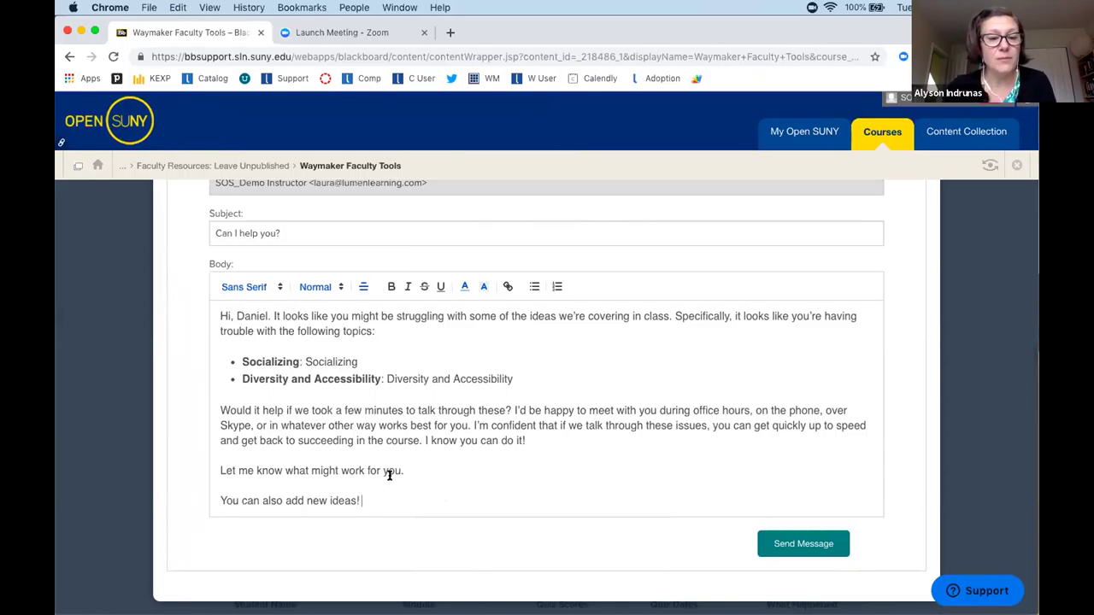
Open the Send Tips version of the message and read its "Some additional resources" draft
scroll(389, 477, "up", 2)
scroll(390, 477, "up", 1)
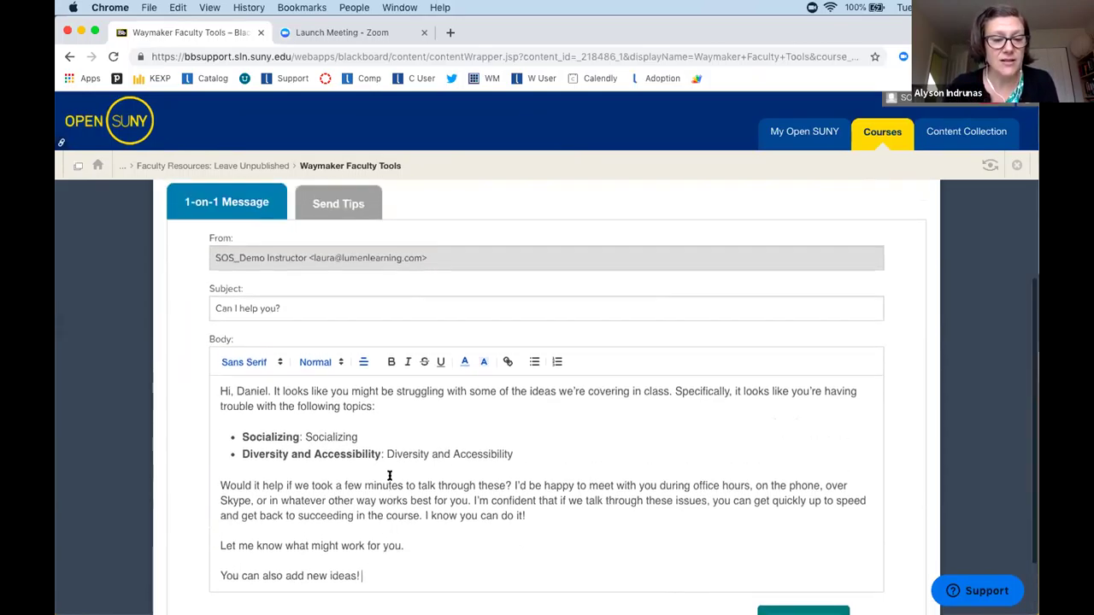
left_click(330, 208)
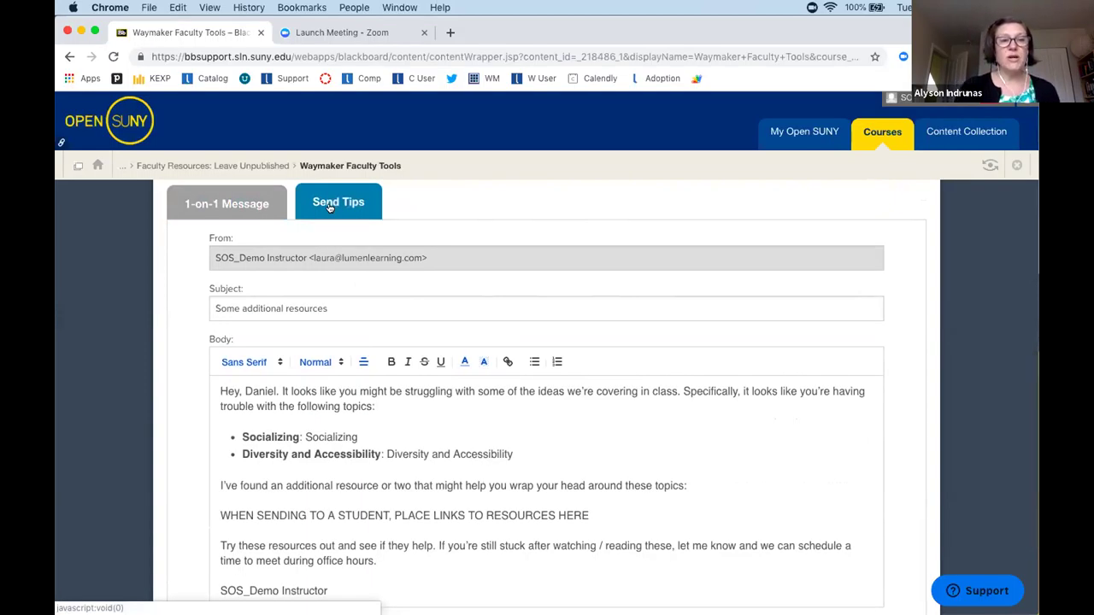
scroll(321, 275, "up", 2)
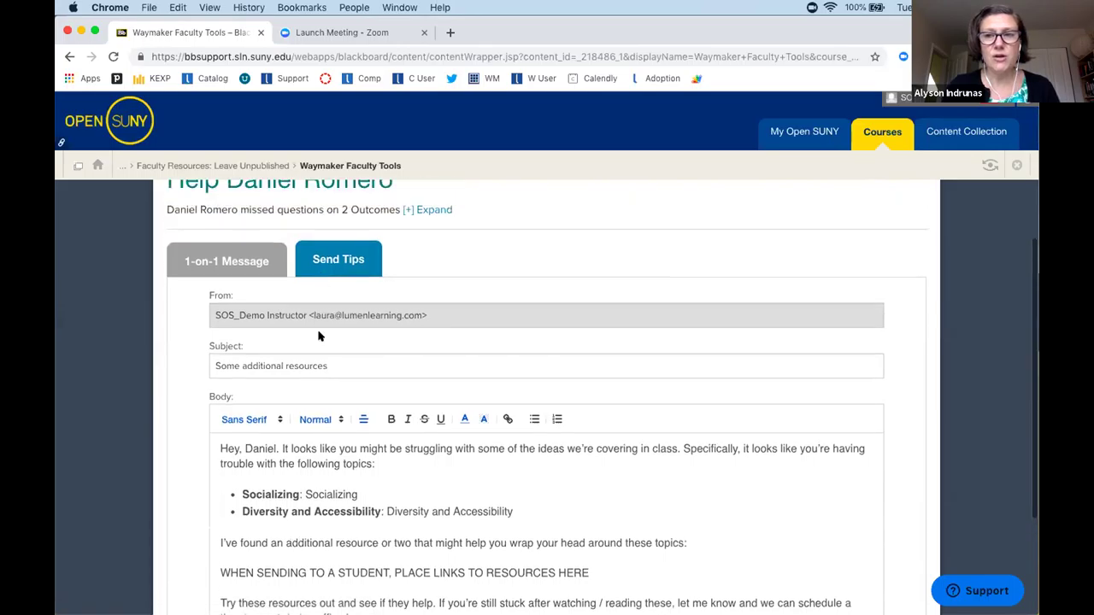
scroll(318, 336, "down", 4)
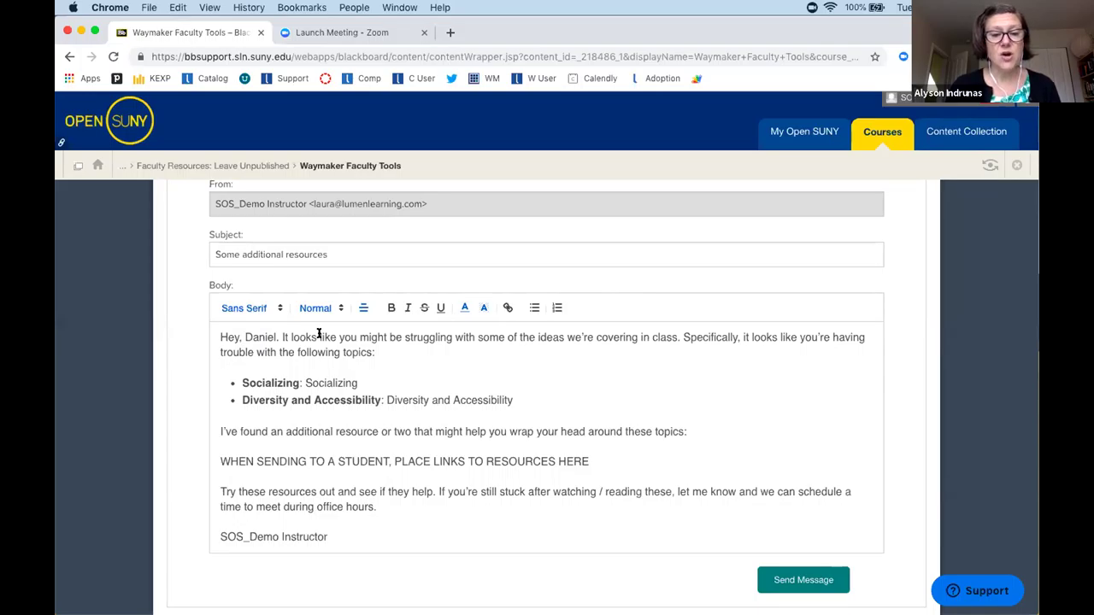
scroll(319, 334, "up", 2)
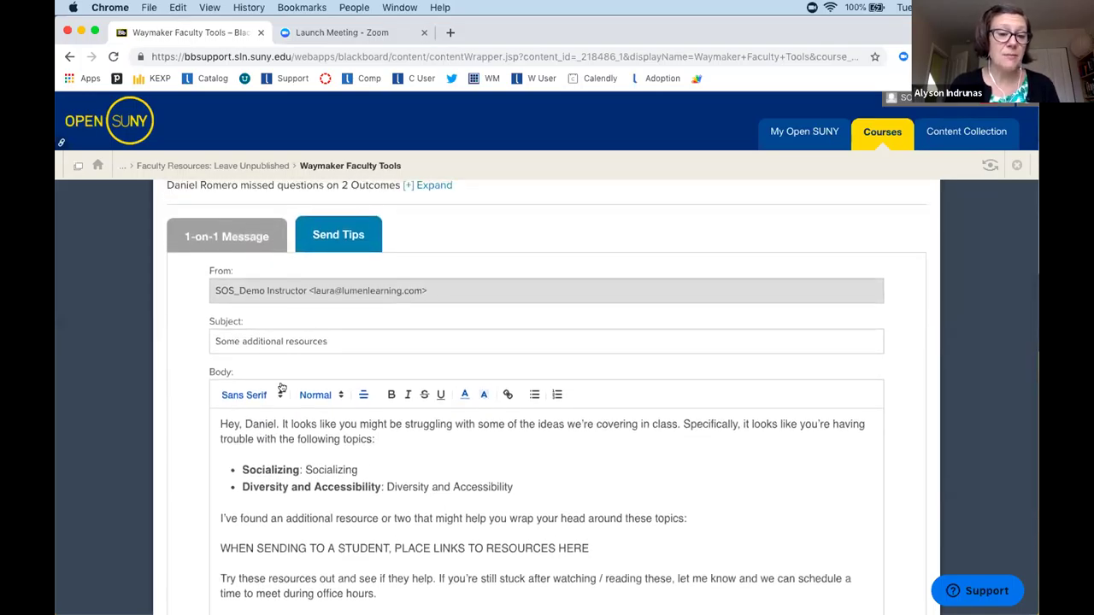
scroll(128, 436, "up", 3)
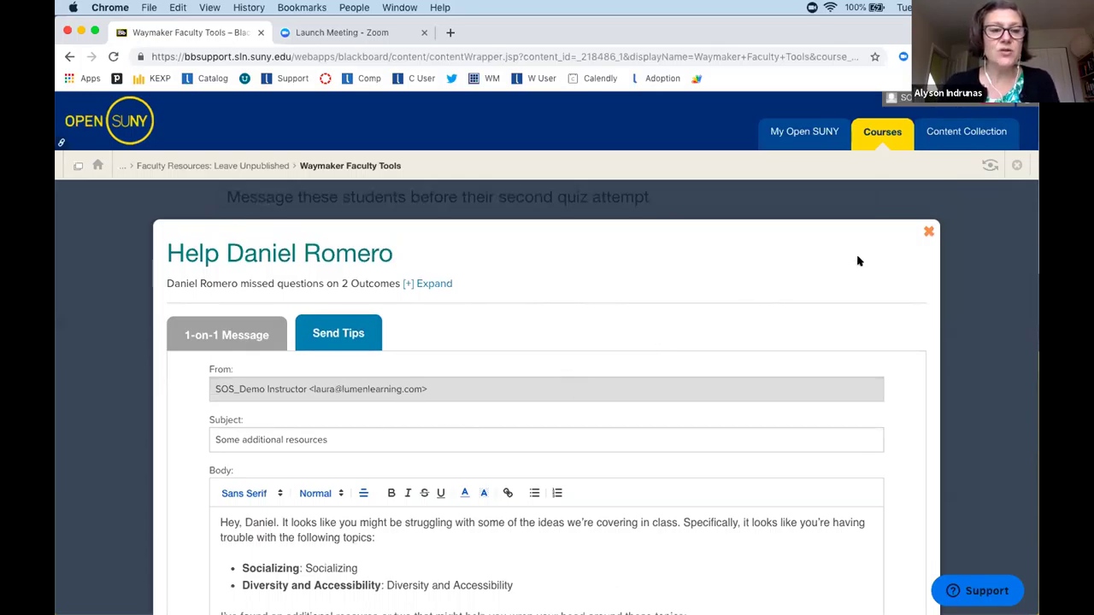
Close the message window without sending and dismiss the record of the student with the 60% first quiz score
left_click(926, 232)
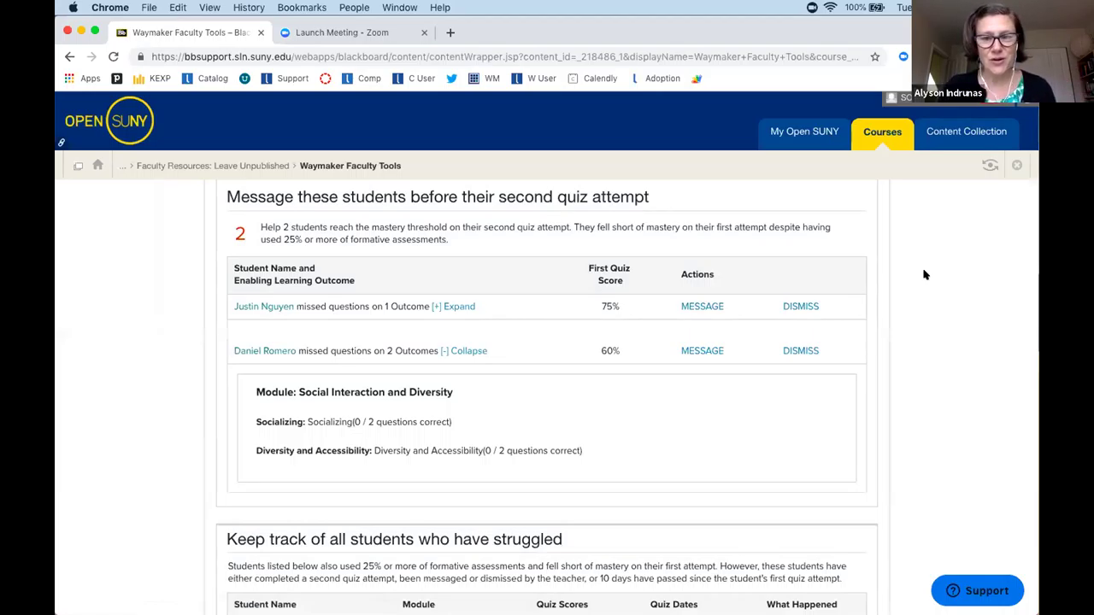
left_click(806, 350)
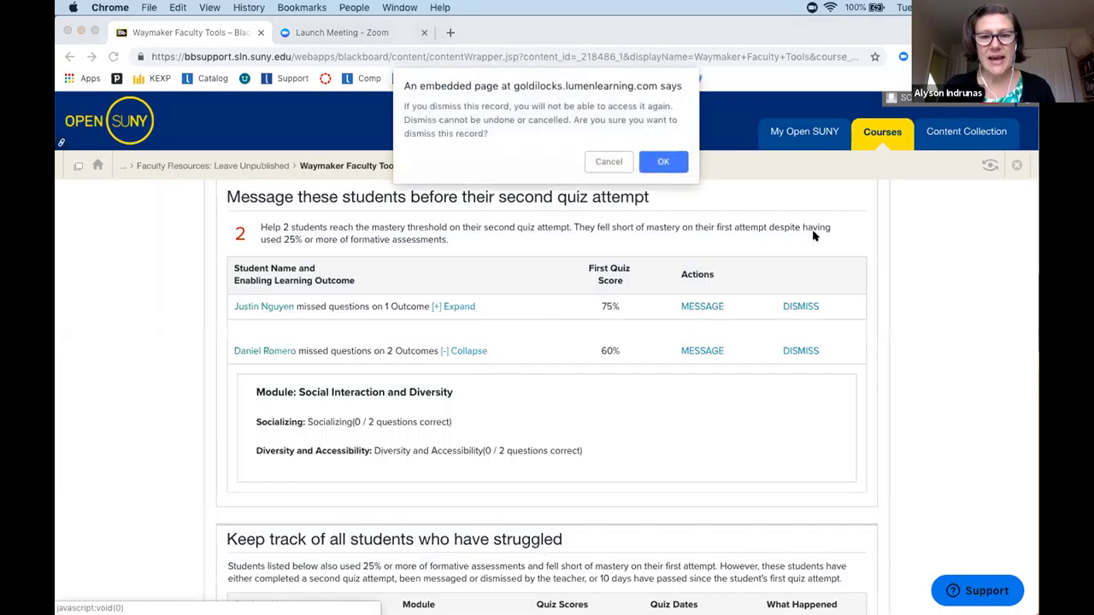
left_click(665, 160)
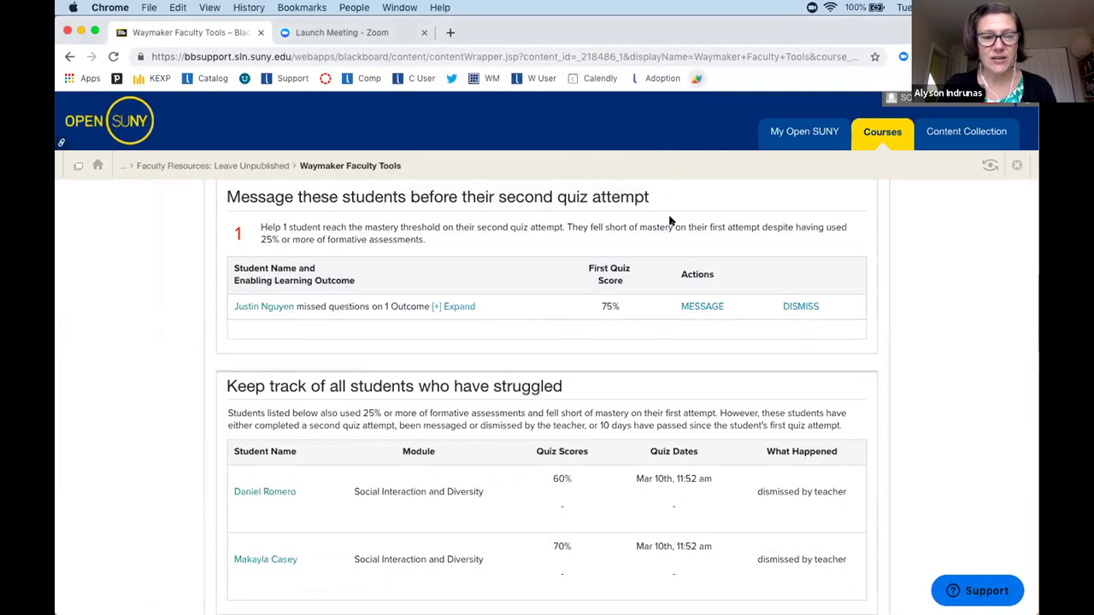
Open the profile of the student with the 75% first quiz score and review the goals, concerns and learning outcome results
left_click(253, 309)
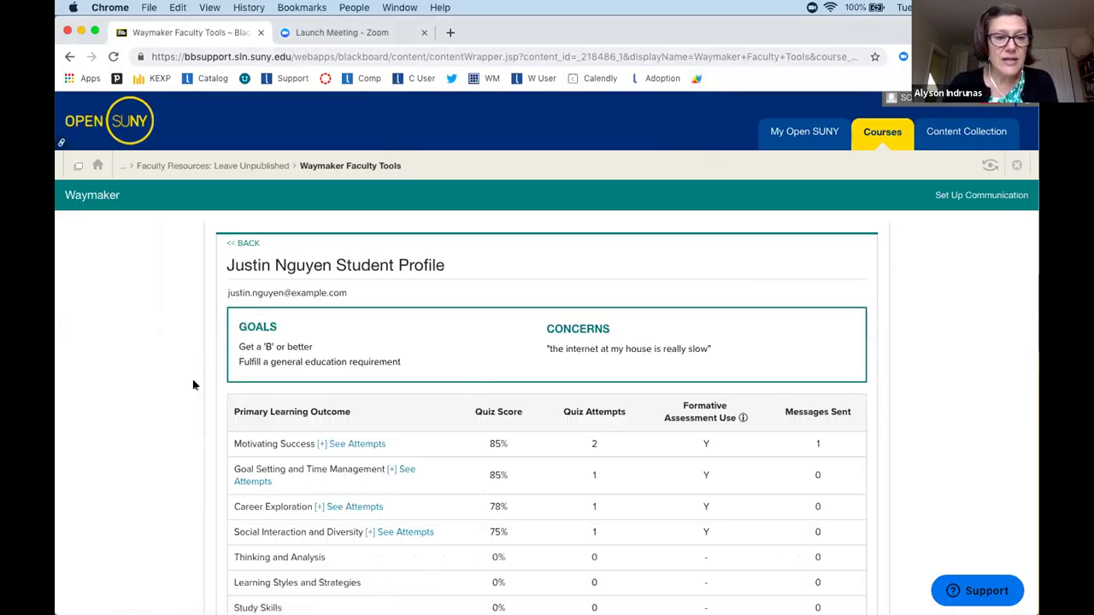
scroll(165, 410, "down", 2)
scroll(166, 413, "down", 2)
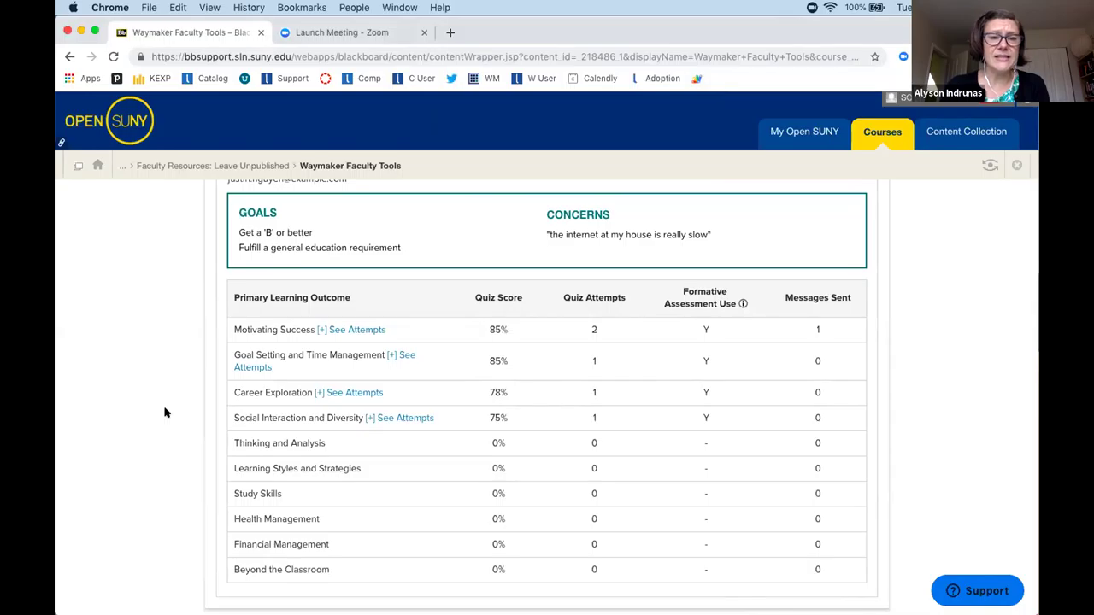
scroll(166, 413, "up", 3)
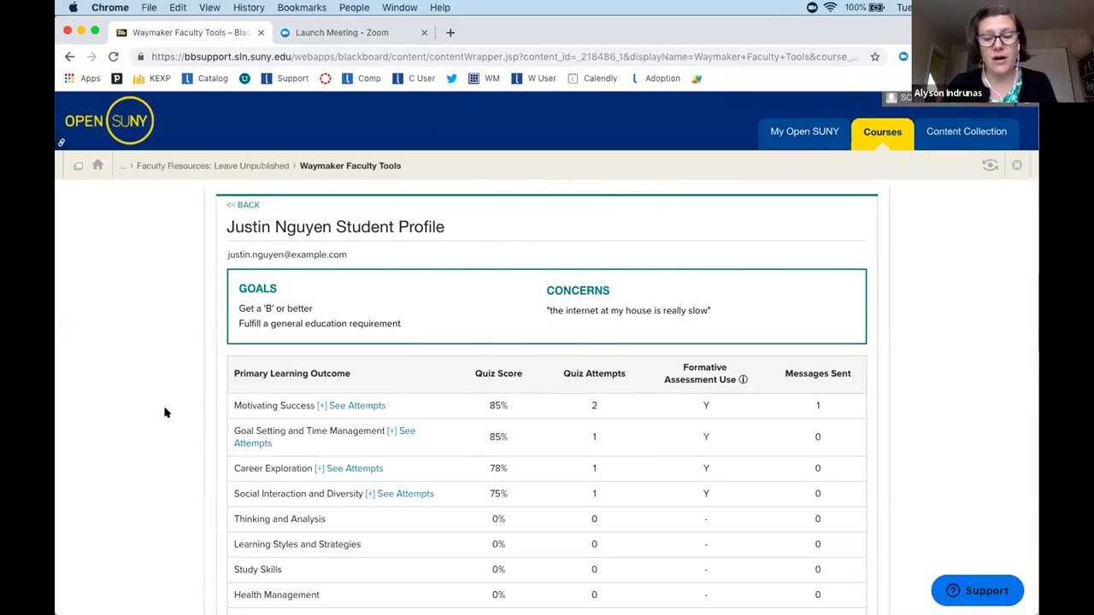
scroll(151, 379, "down", 2)
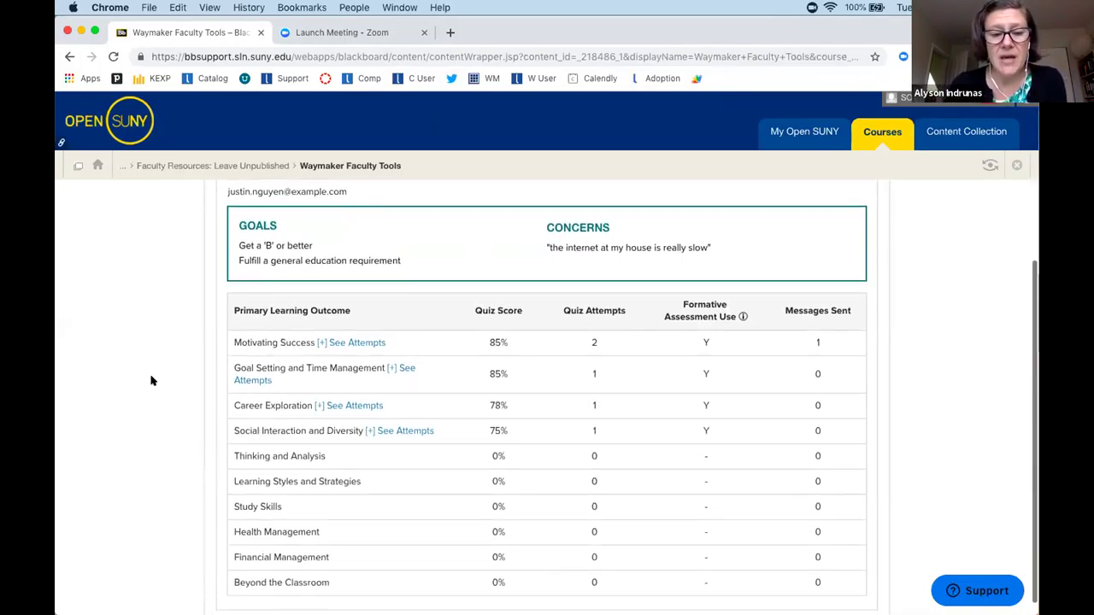
scroll(151, 381, "down", 1)
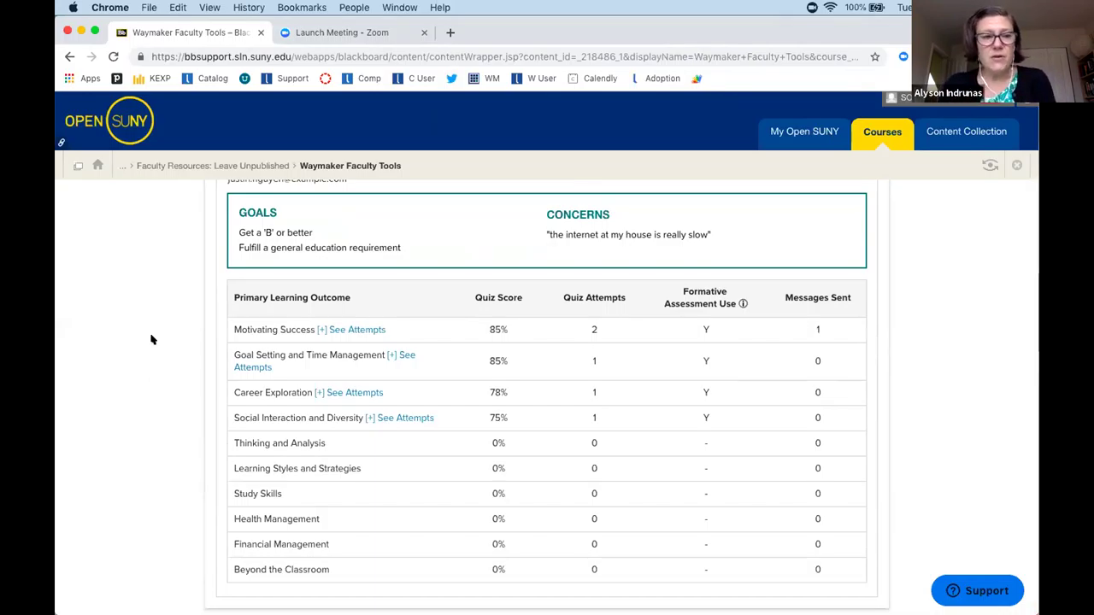
Return from the student profile to the First Year Experience- SUNY Webinar content list and look inside the Faculty Resources: Leave Unpublished folder
left_click(116, 165)
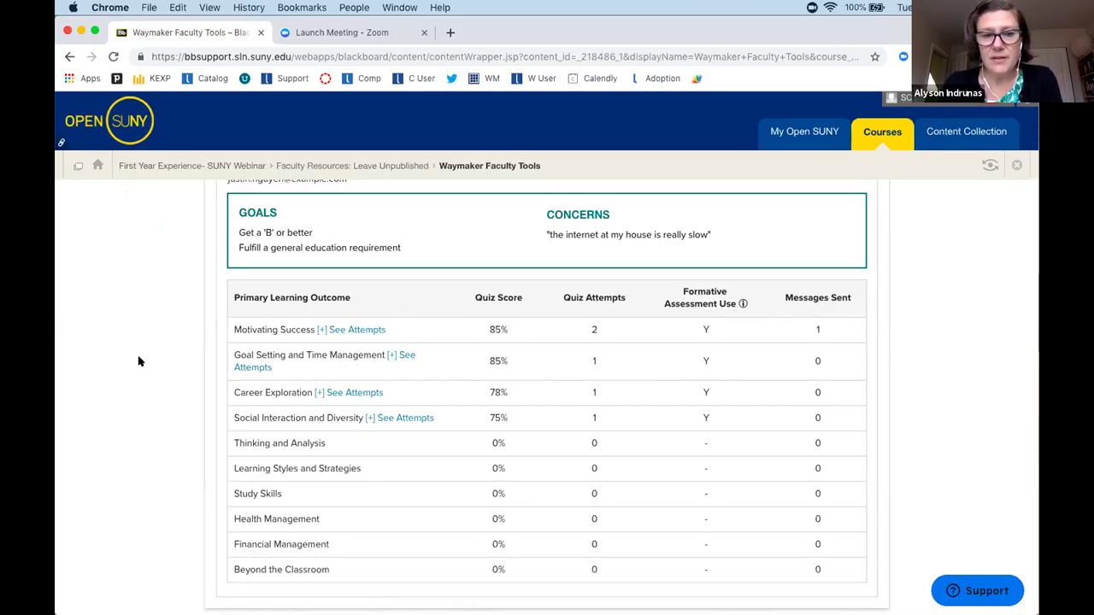
scroll(122, 382, "up", 3)
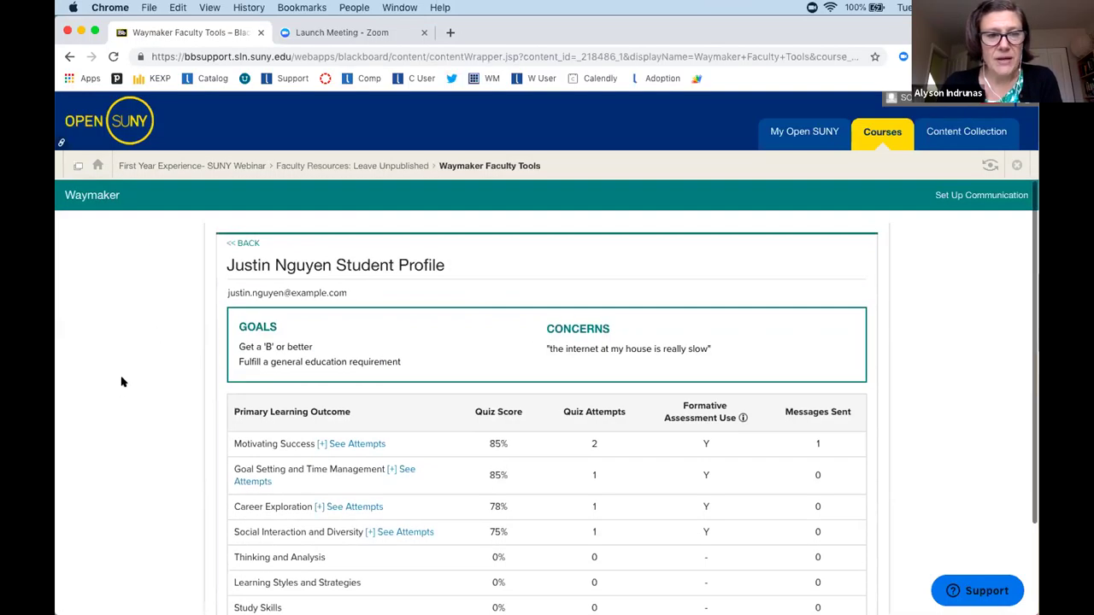
left_click(248, 245)
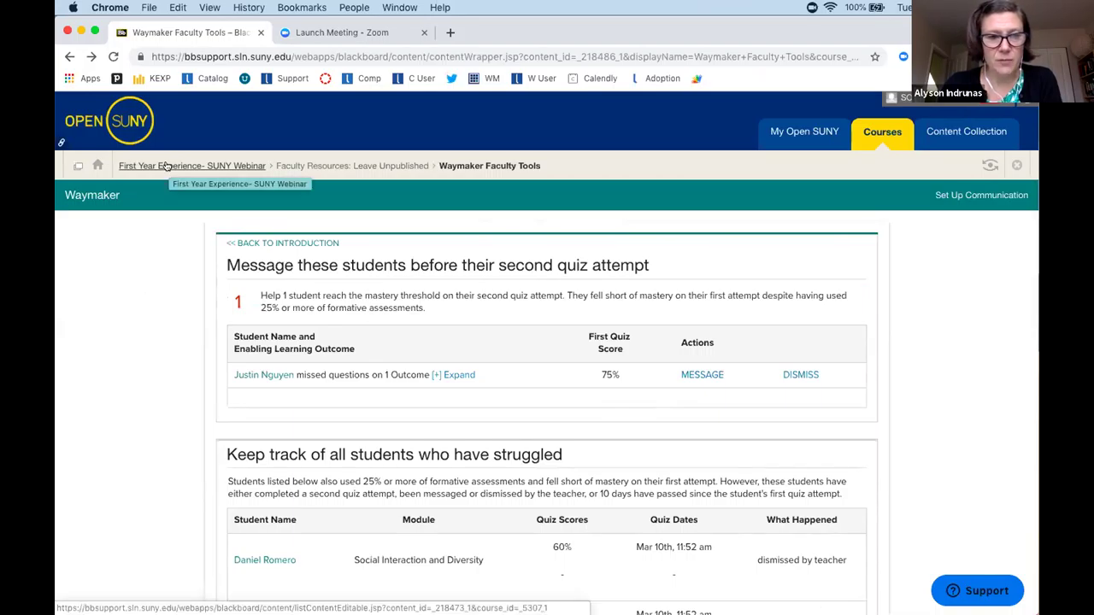
left_click(165, 168)
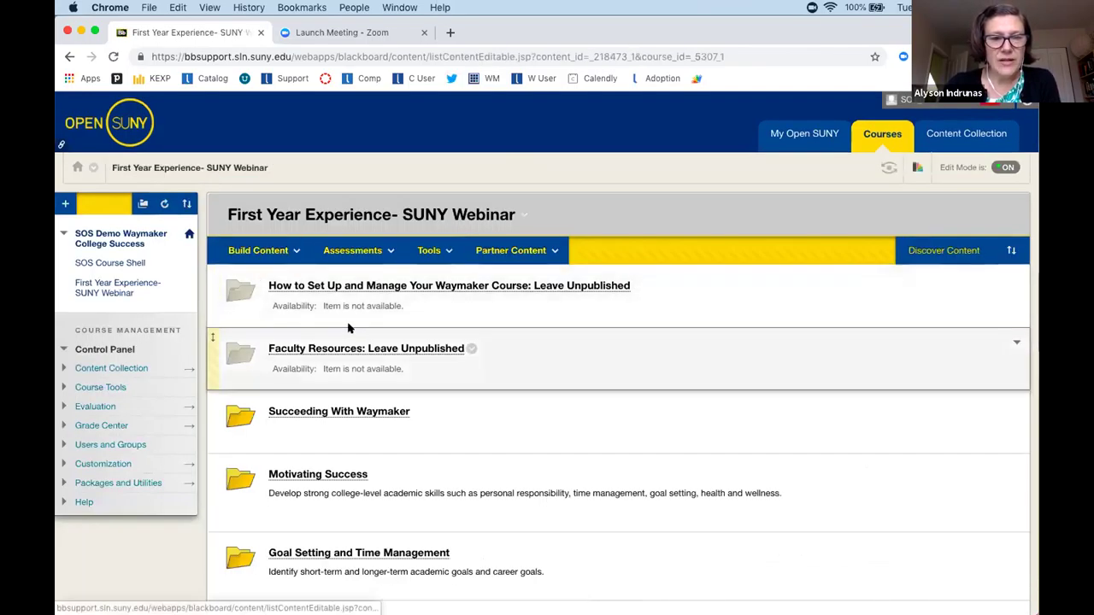
left_click(361, 349)
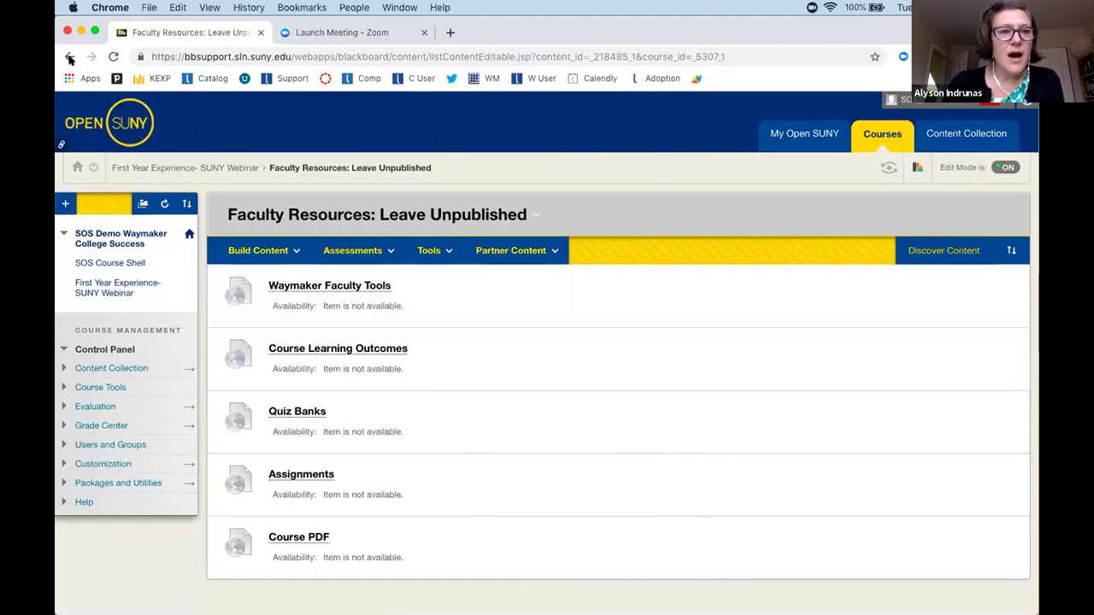
left_click(70, 57)
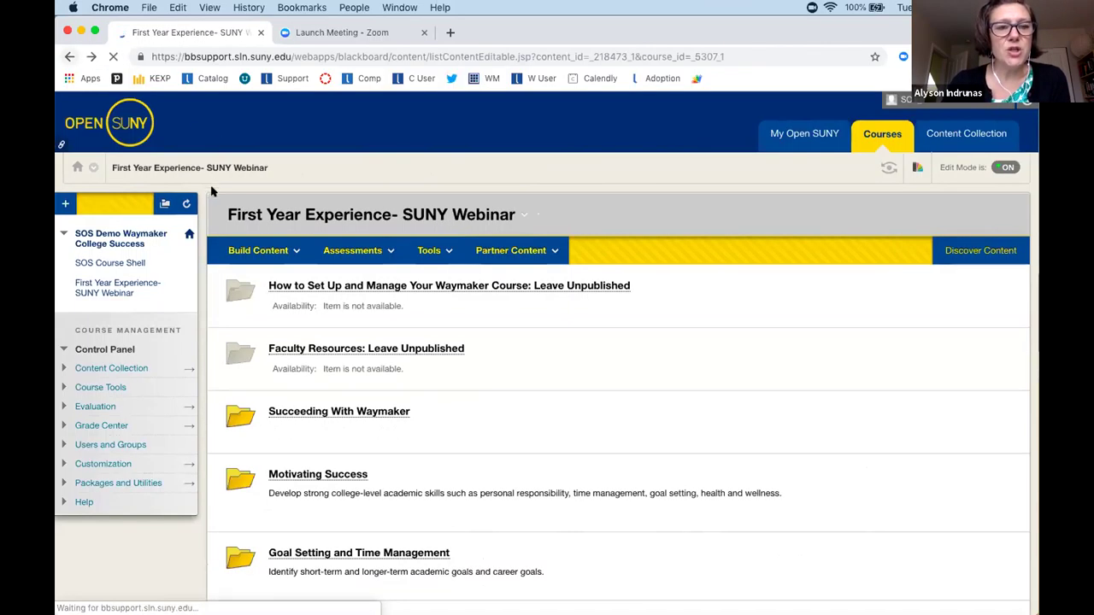